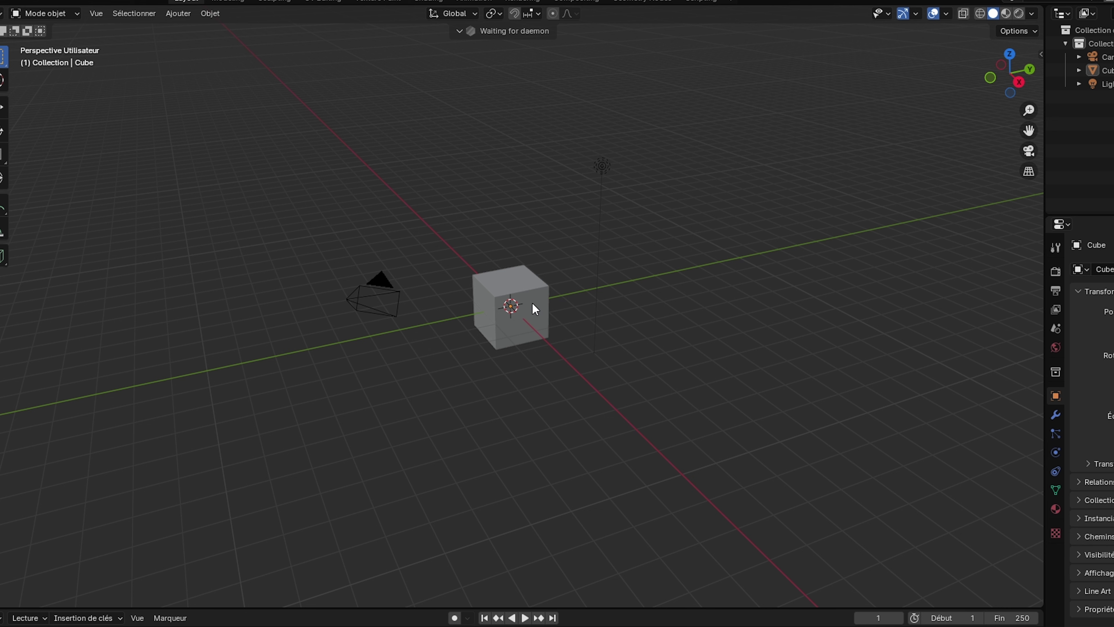
# Examine the default scene around the cube from different distances and angles, ending in the right orthographic view
pyautogui.scroll(1, 664, 130)
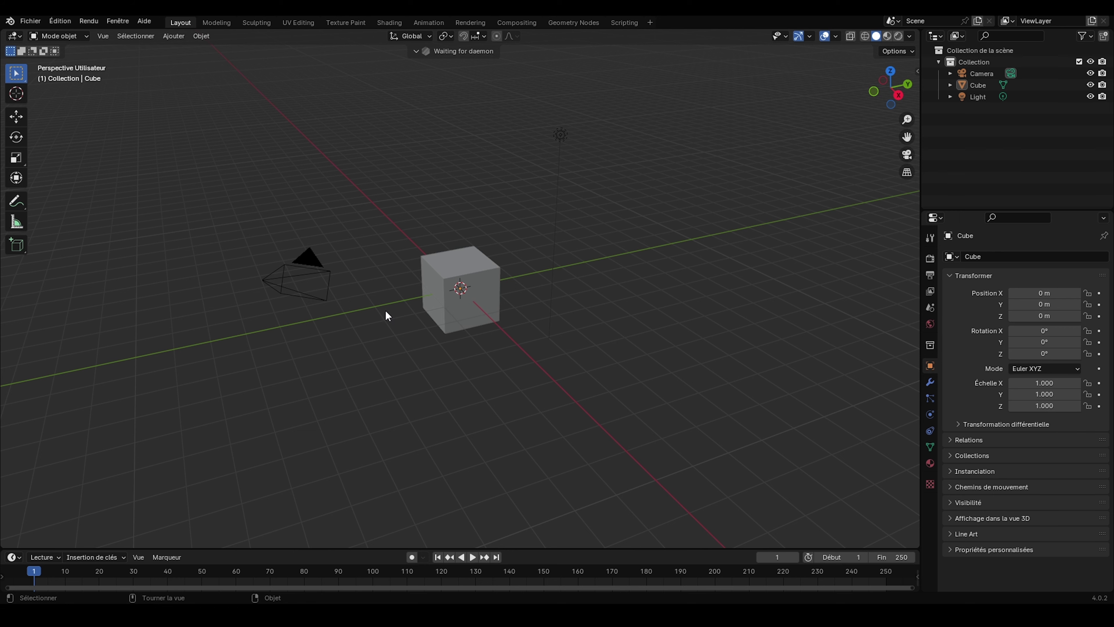
pyautogui.scroll(-2, 390, 317)
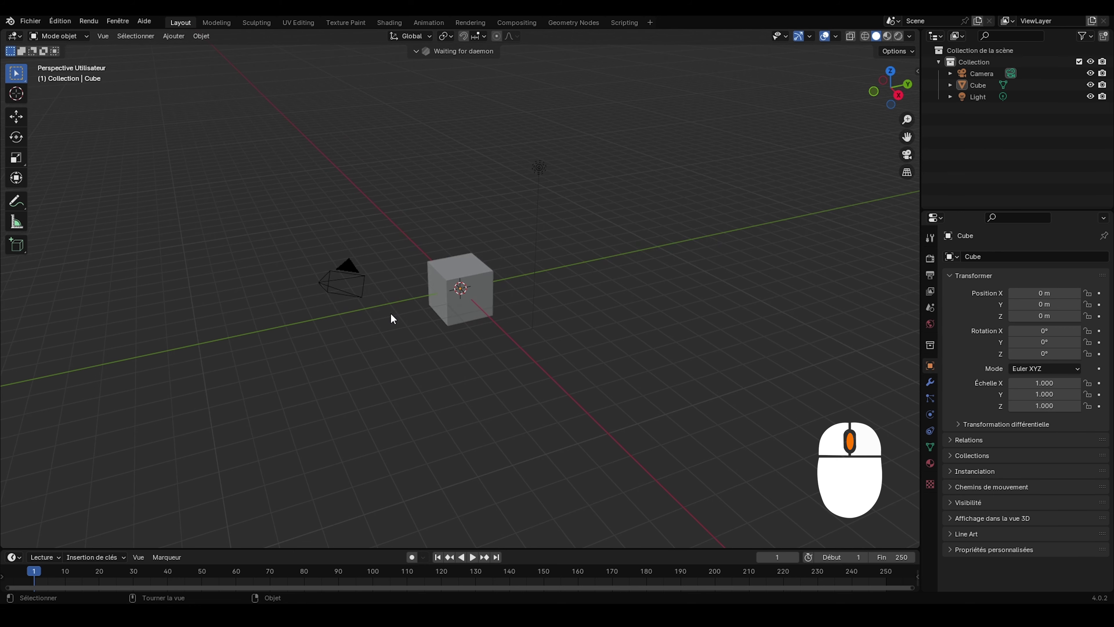
pyautogui.scroll(6, 391, 314)
pyautogui.scroll(-5, 391, 314)
pyautogui.scroll(4, 393, 319)
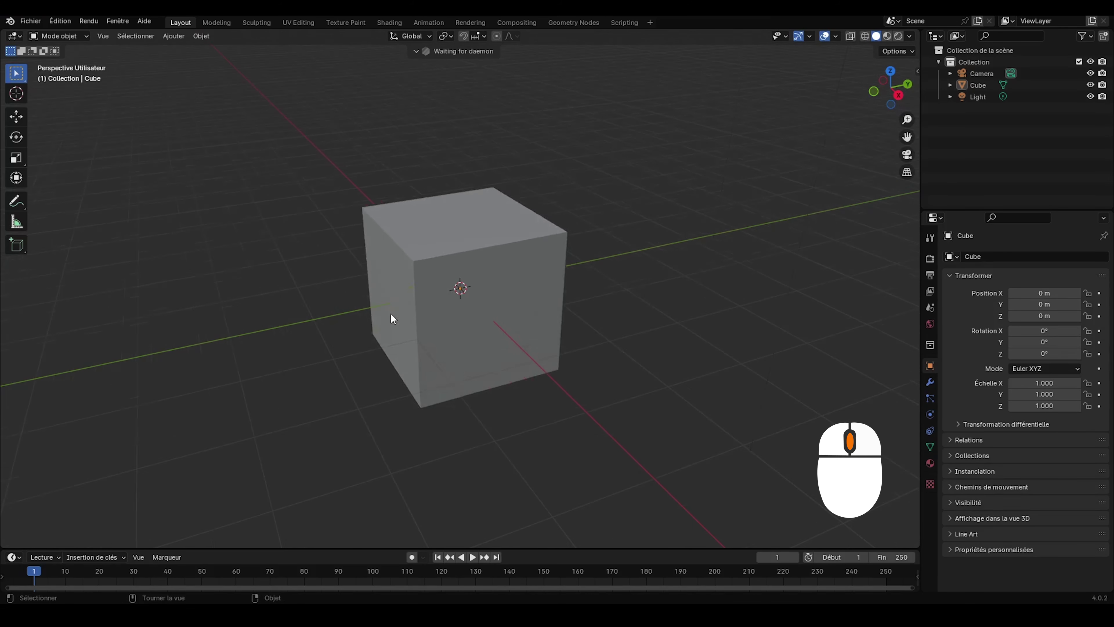
pyautogui.scroll(-5, 393, 318)
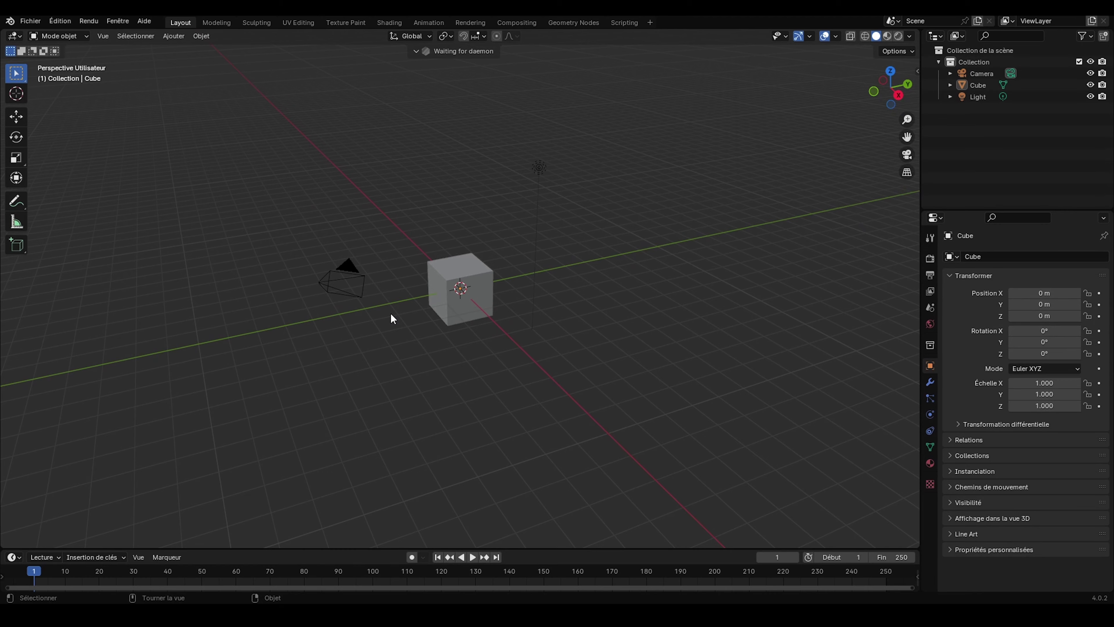
pyautogui.moveTo(393, 318)
pyautogui.mouseDown(button='middle')
pyautogui.moveTo(515, 316)
pyautogui.moveTo(557, 249)
pyautogui.moveTo(430, 153)
pyautogui.moveTo(353, 364)
pyautogui.moveTo(628, 383)
pyautogui.moveTo(604, 316)
pyautogui.moveTo(490, 296)
pyautogui.moveTo(361, 308)
pyautogui.moveTo(400, 302)
pyautogui.mouseUp(button='middle')
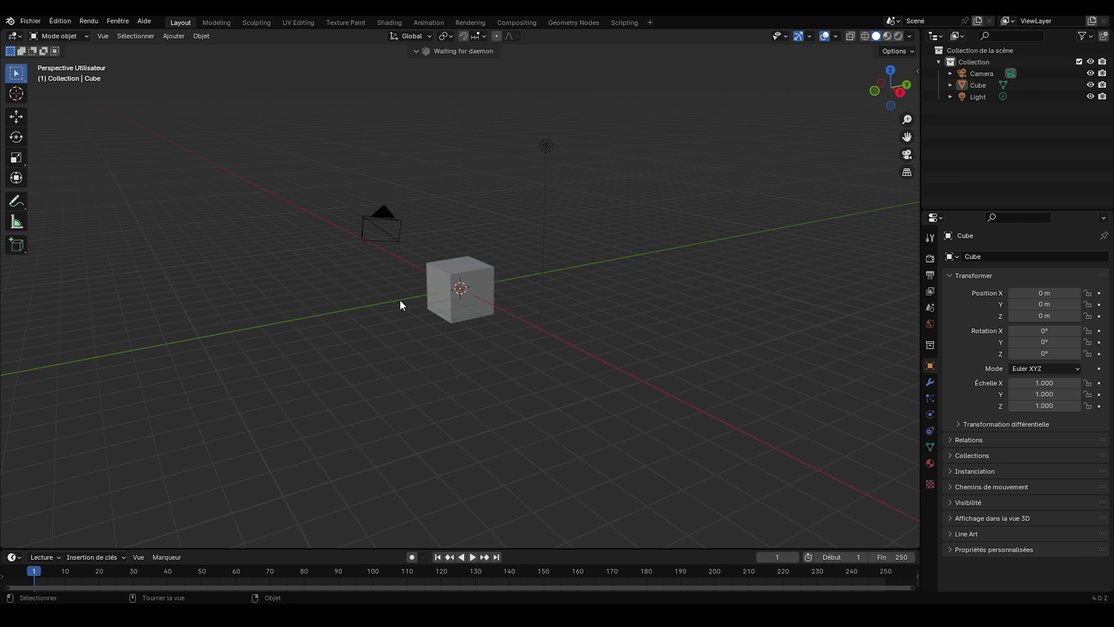
pyautogui.press('shift')
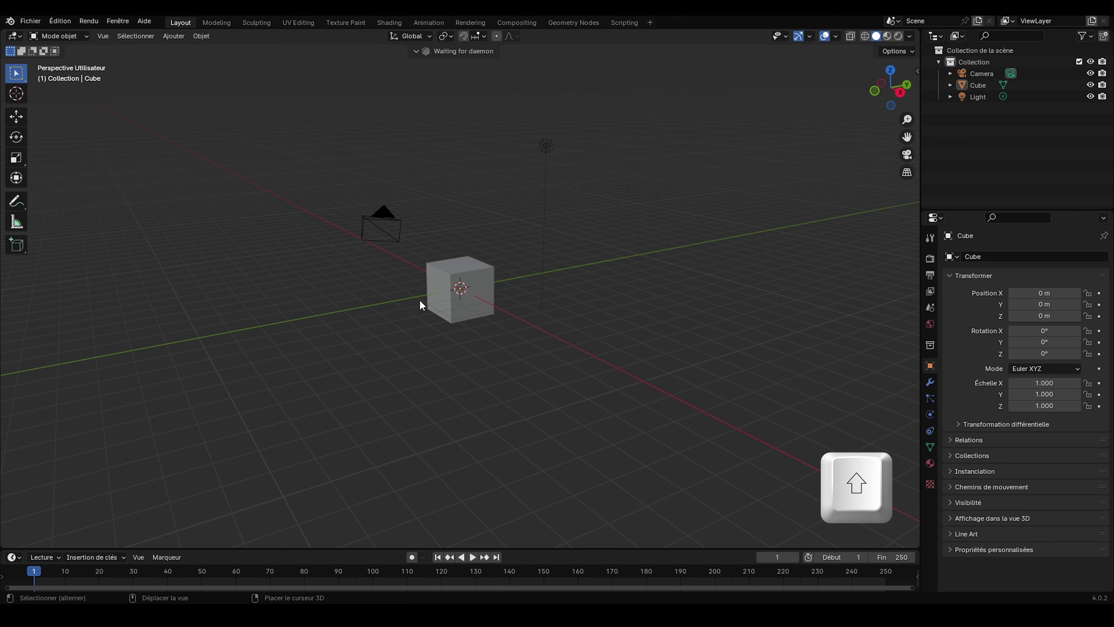
pyautogui.keyDown('shift'); pyautogui.moveTo(431, 302); pyautogui.dragTo(95, 383, button='middle'); pyautogui.keyUp('shift')
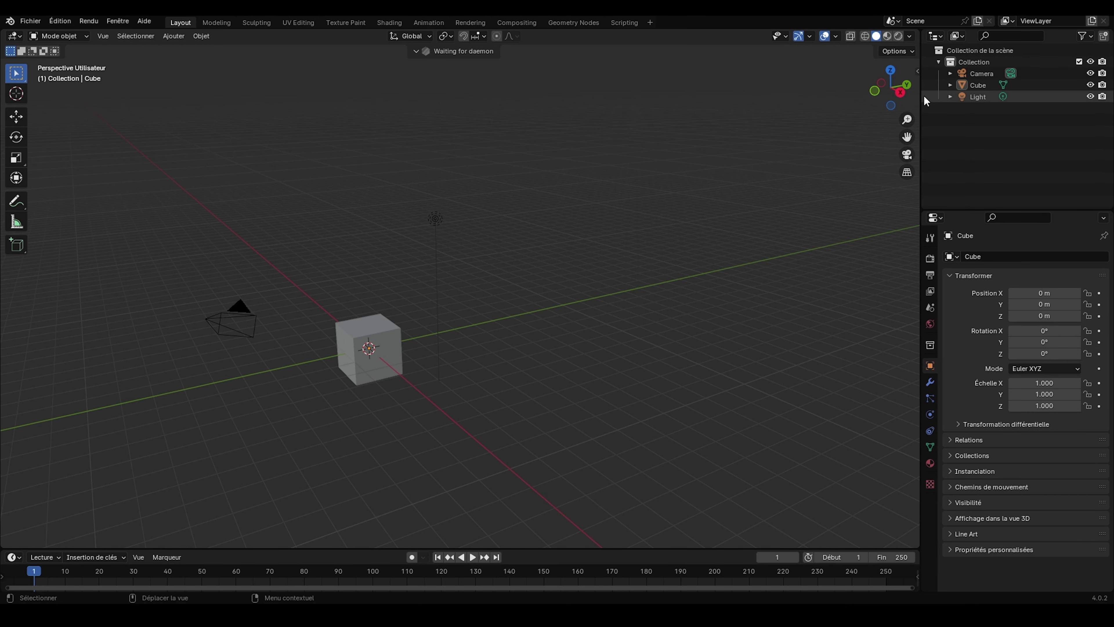
pyautogui.click(900, 97)
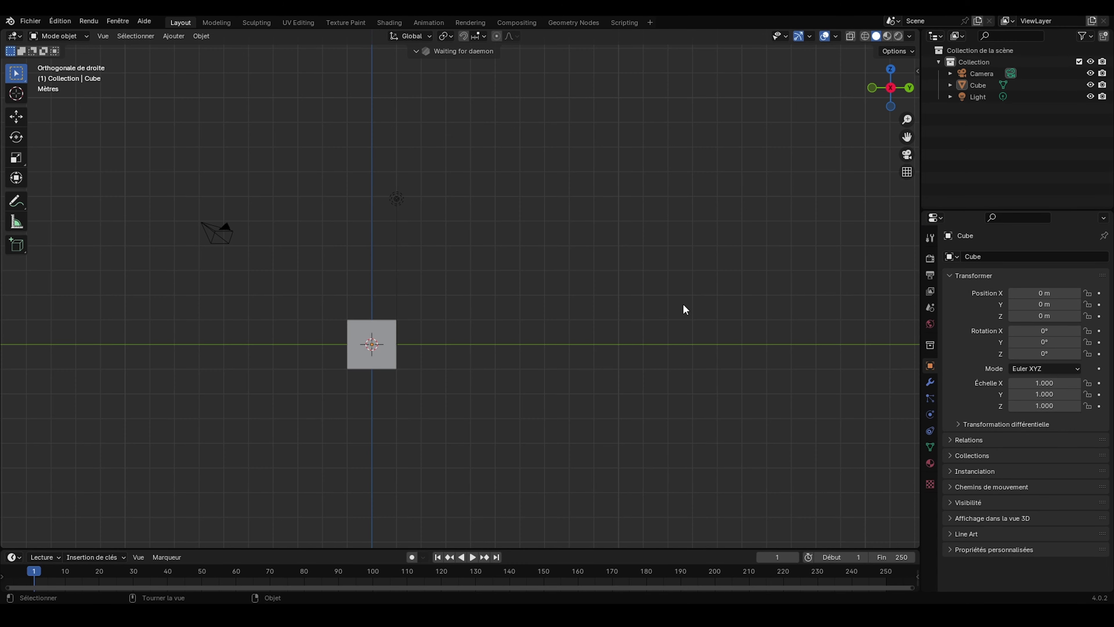
pyautogui.moveTo(896, 76); pyautogui.dragTo(915, 93)
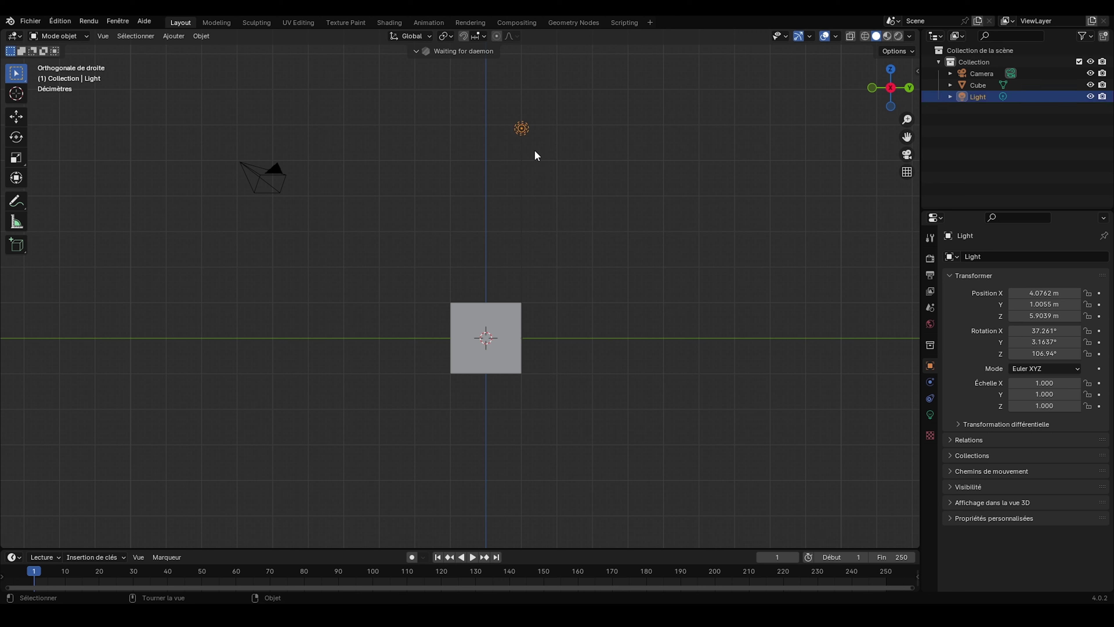
# Delete the default light, cube and camera to empty the scene
pyautogui.click(521, 128)
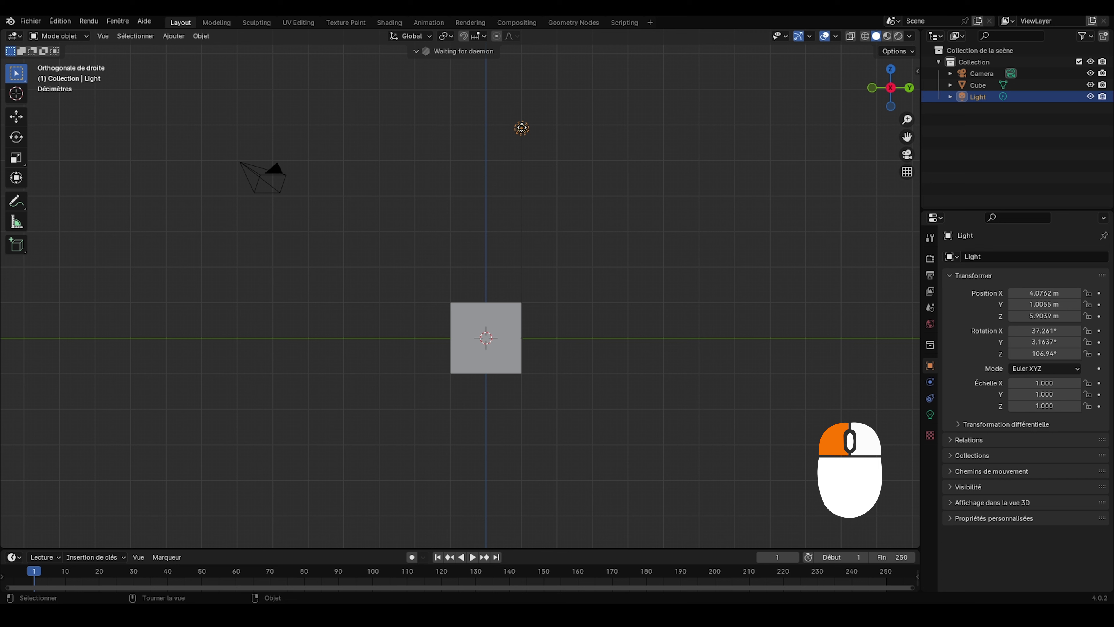
pyautogui.press('x')
pyautogui.click(522, 128)
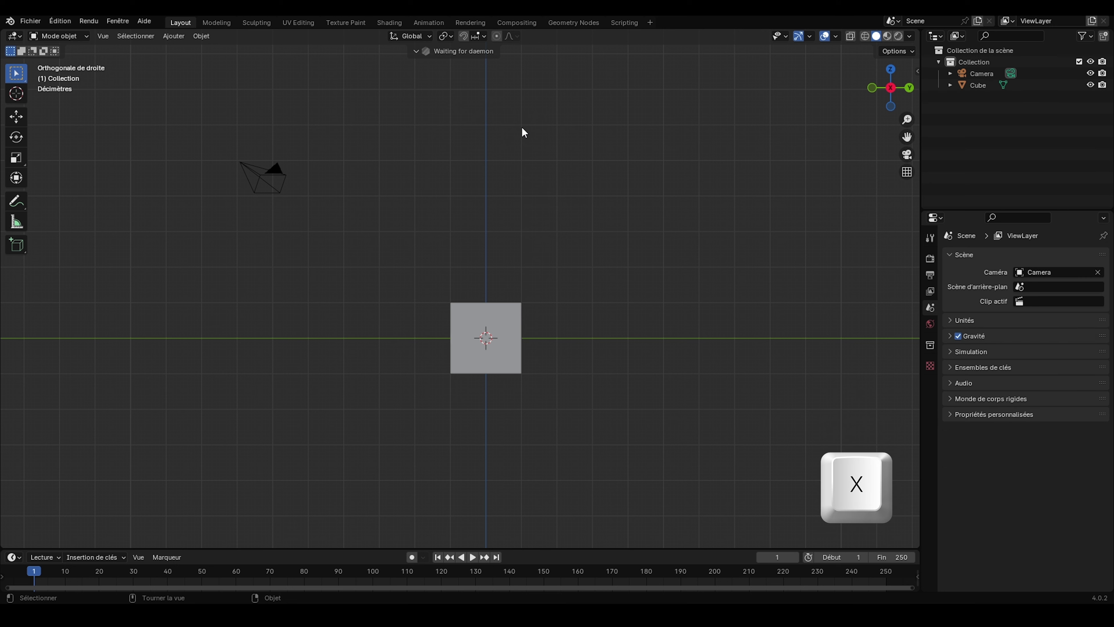
pyautogui.click(515, 309)
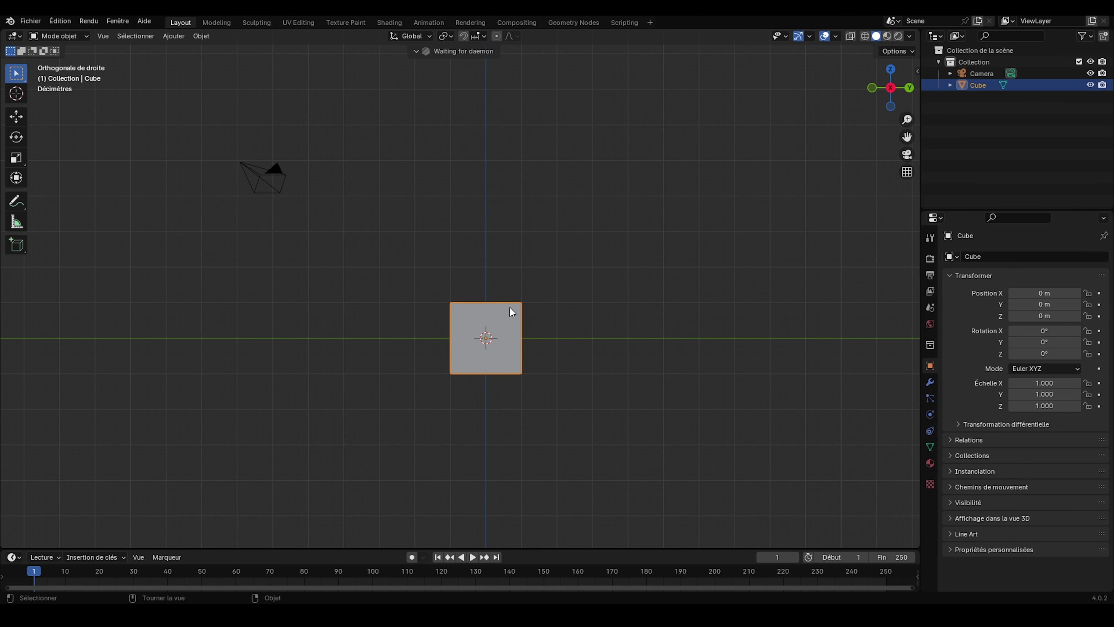
pyautogui.press('x')
pyautogui.click(509, 306)
pyautogui.click(263, 181)
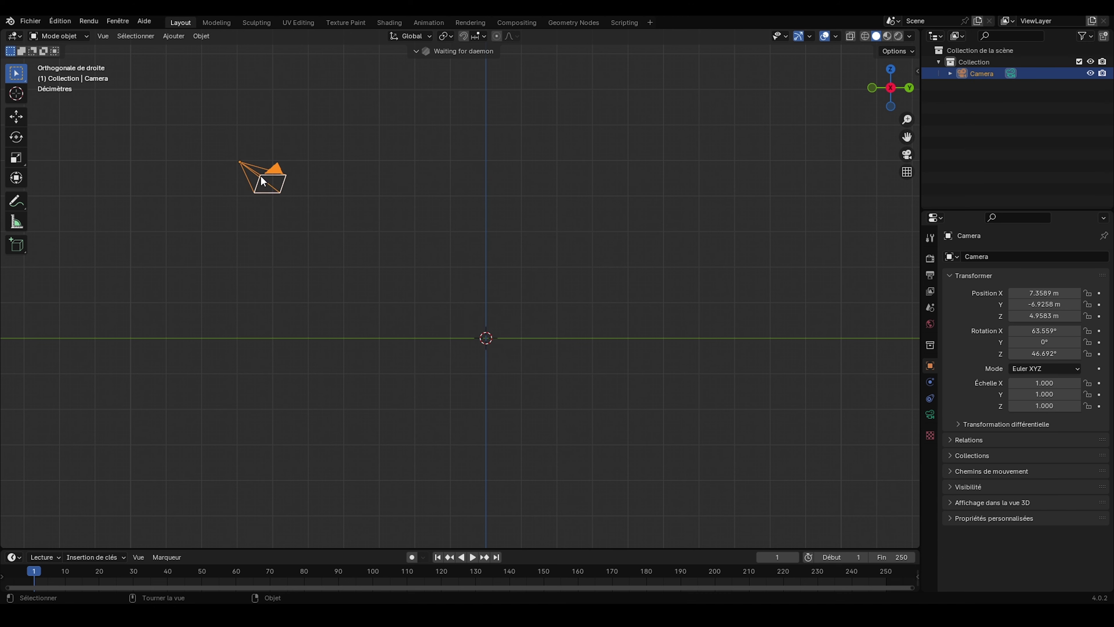
pyautogui.press('x')
pyautogui.click(261, 177)
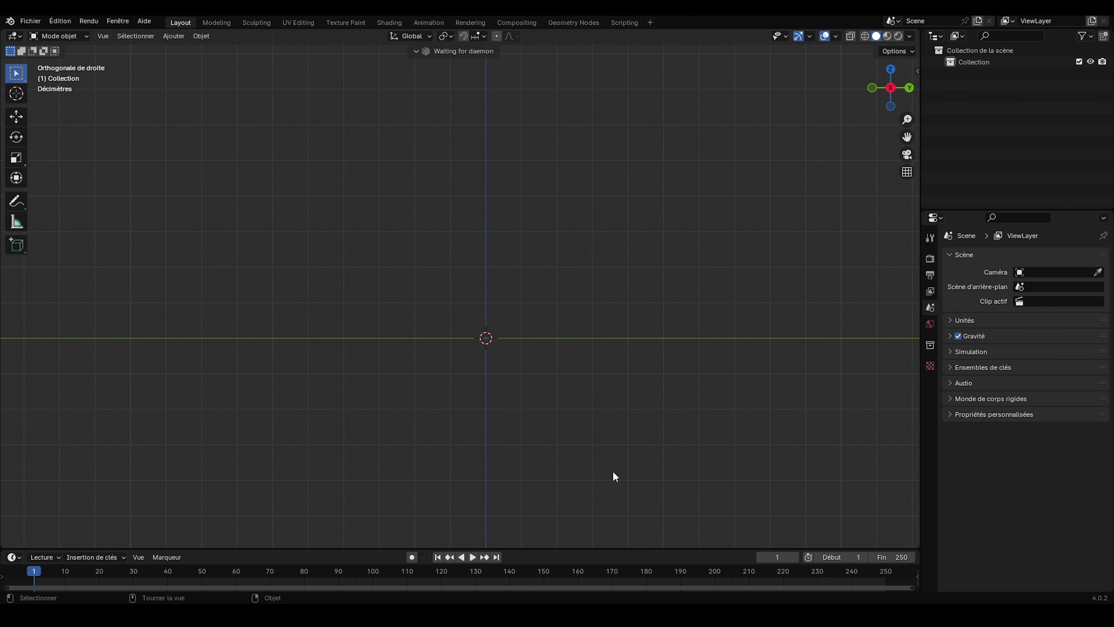
# Add a cube mesh at the origin and scale it up uniformly by a factor of about 3.85
pyautogui.moveTo(613, 470); pyautogui.dragTo(554, 390, button='middle')
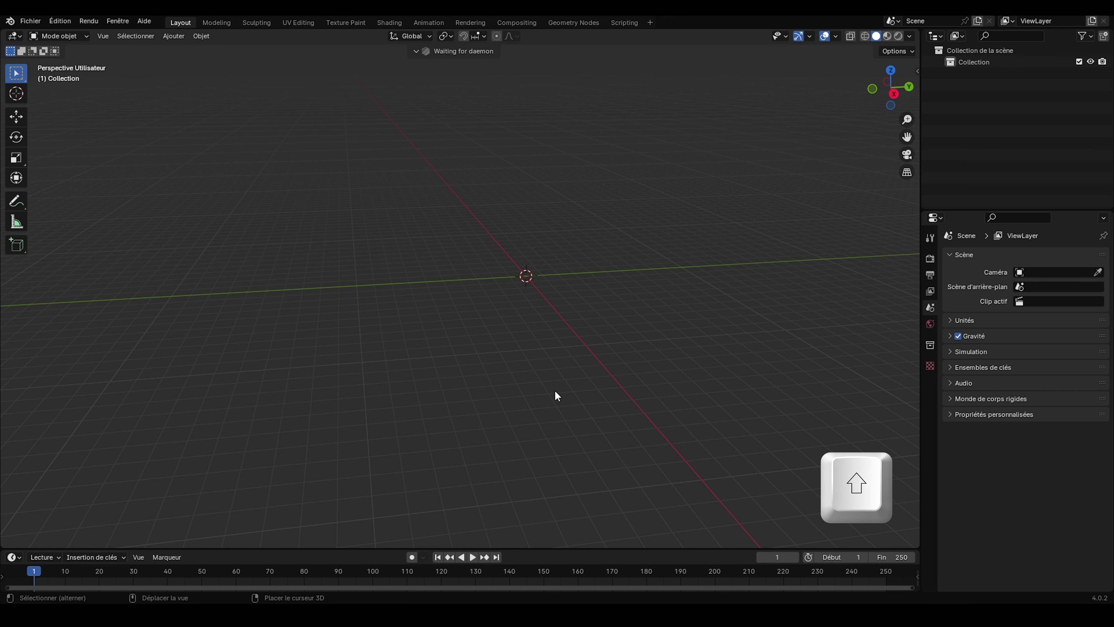
pyautogui.hotkey('shift', 'a')
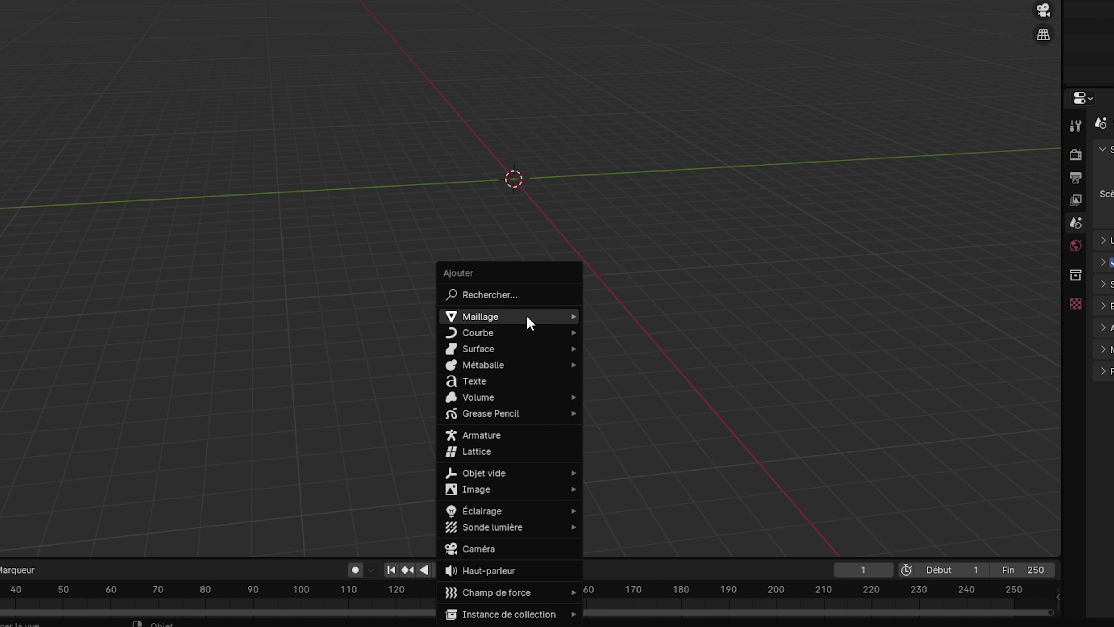
pyautogui.moveTo(538, 314)
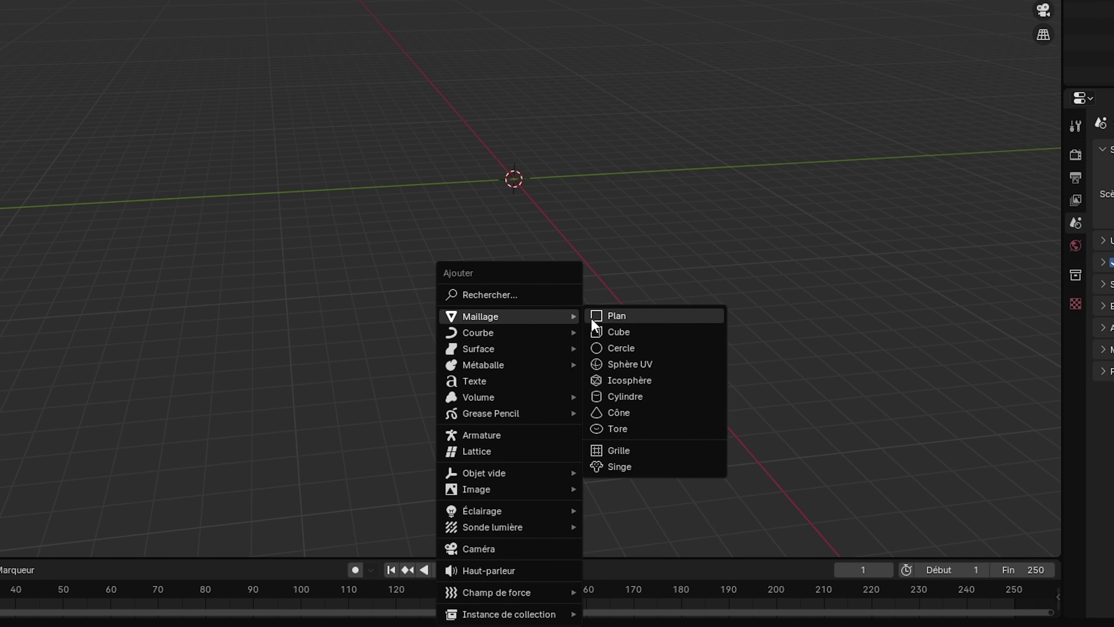
pyautogui.click(614, 331)
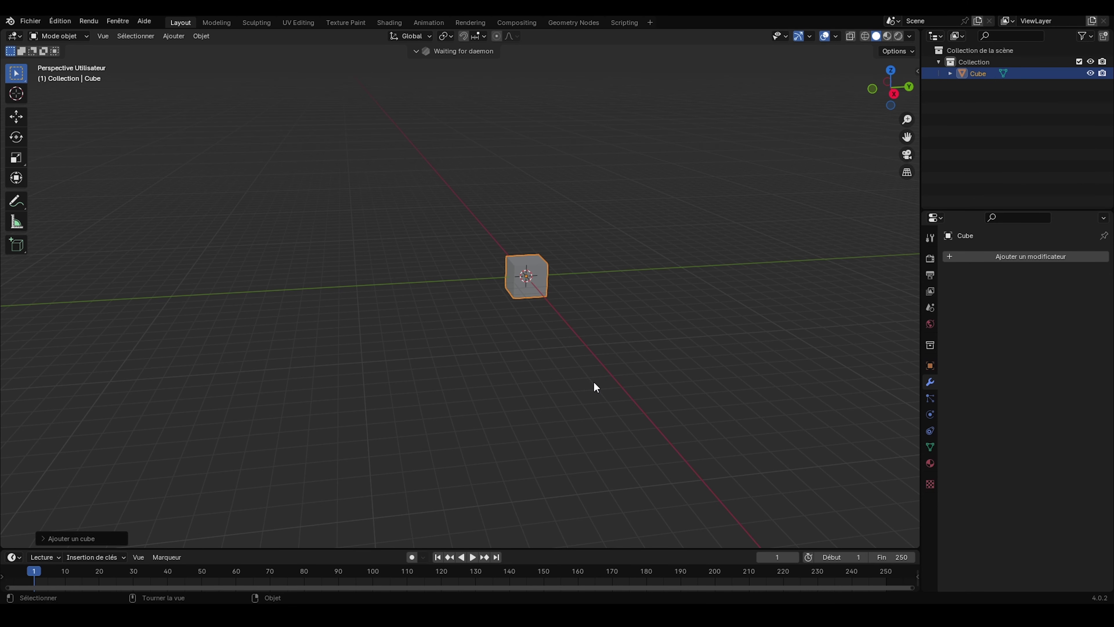
pyautogui.press('s')
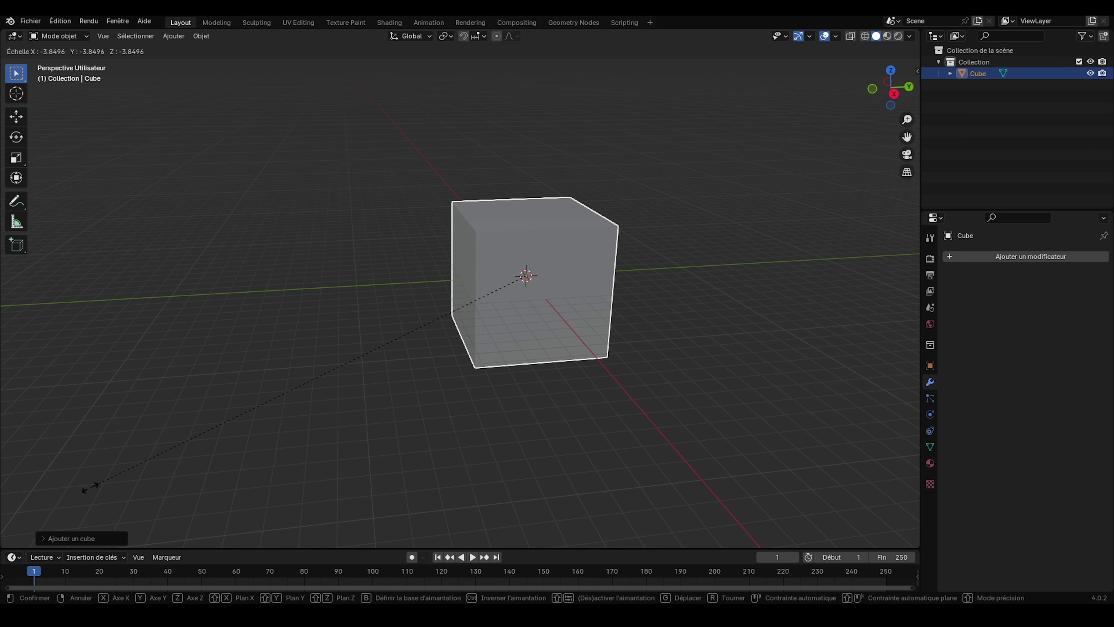
pyautogui.click(90, 488)
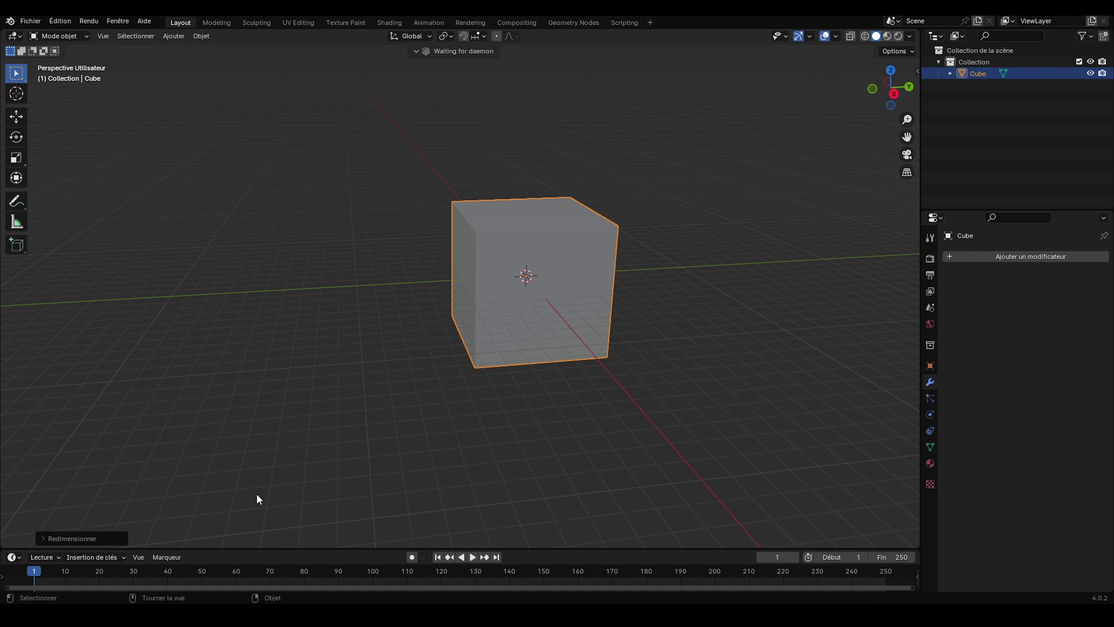
# Scale the cube up along the Z axis only to make a tall upright block
pyautogui.press('s')
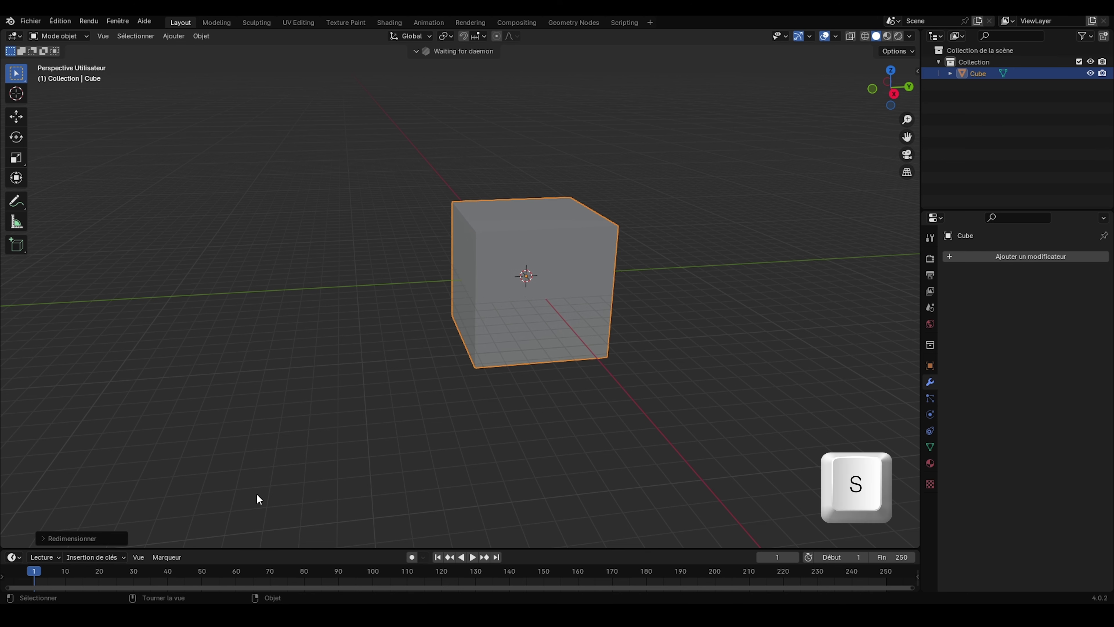
pyautogui.press('z')
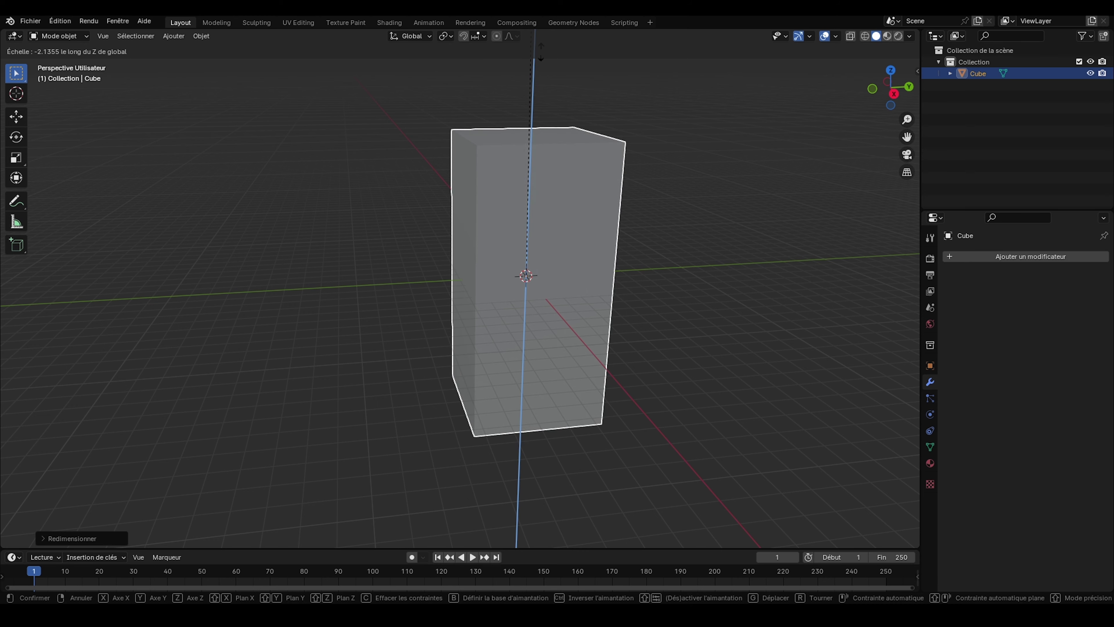
pyautogui.click(535, 99)
# Scale the tall block down along the X axis into a thin console body and deselect it
pyautogui.moveTo(536, 99); pyautogui.dragTo(552, 379, button='middle')
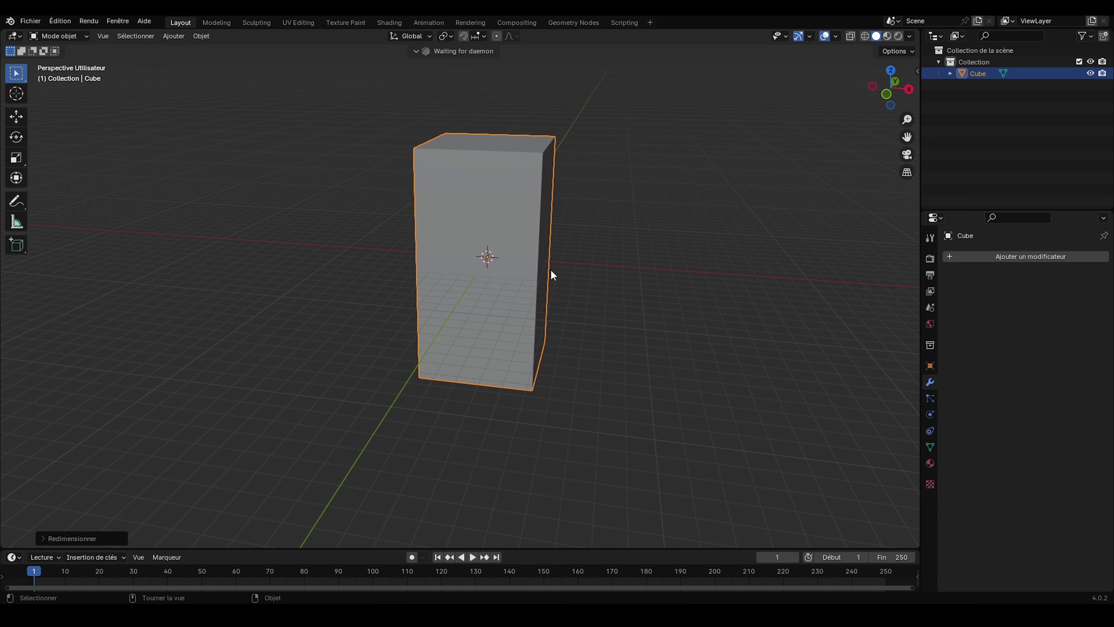
pyautogui.press('s')
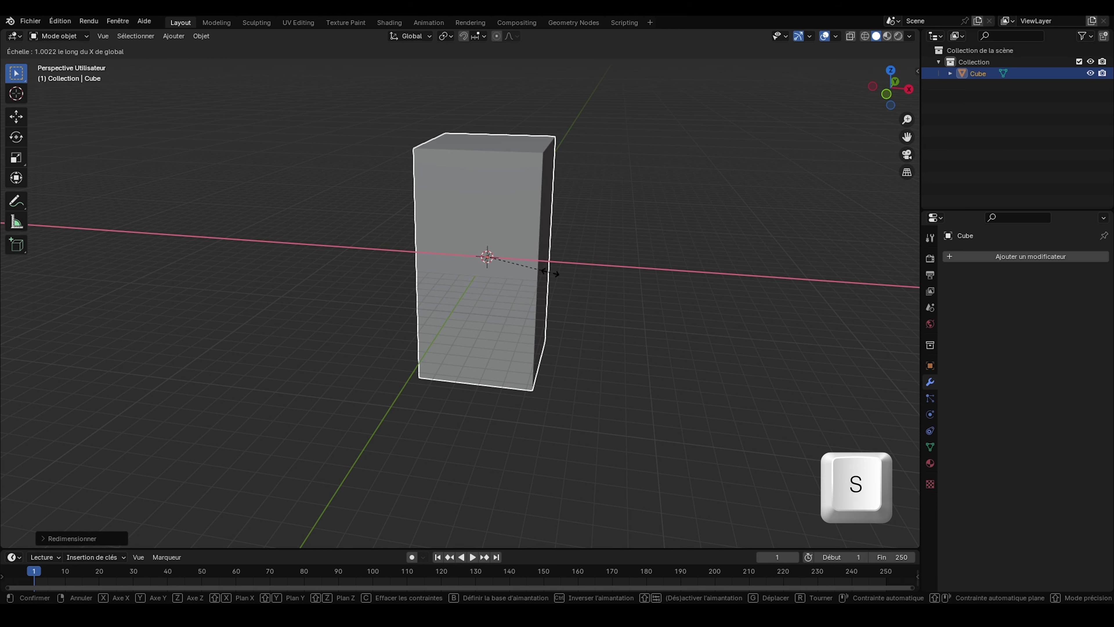
pyautogui.click(500, 246)
pyautogui.moveTo(607, 276); pyautogui.dragTo(653, 314, button='middle')
pyautogui.click(653, 314)
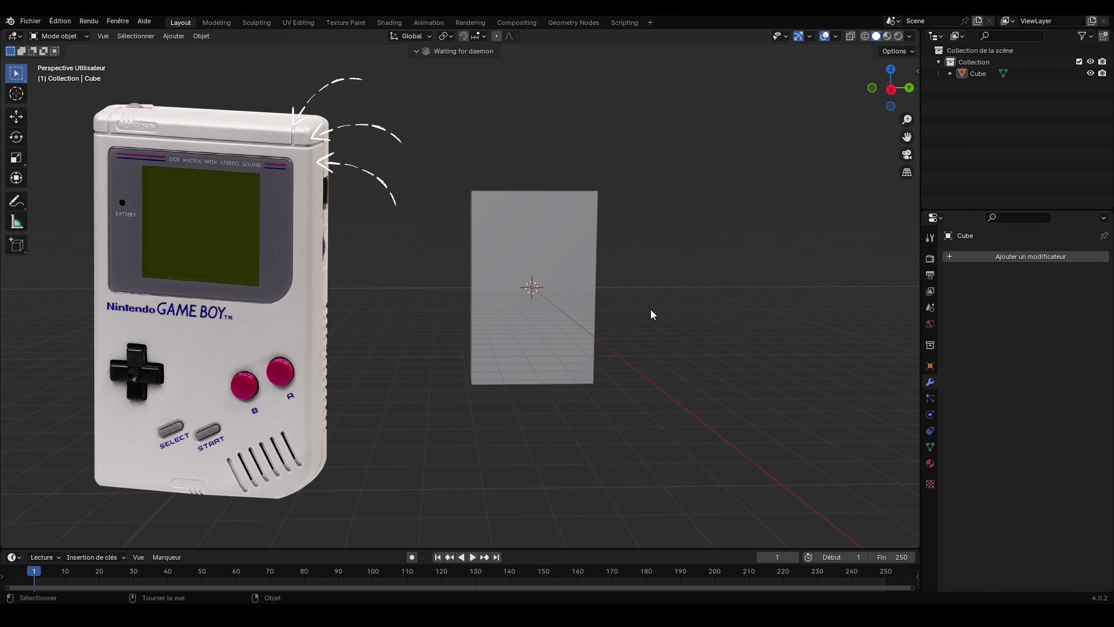
# Add a Bevel (Biseau) modifier to the thin console body
pyautogui.scroll(2, 638, 272)
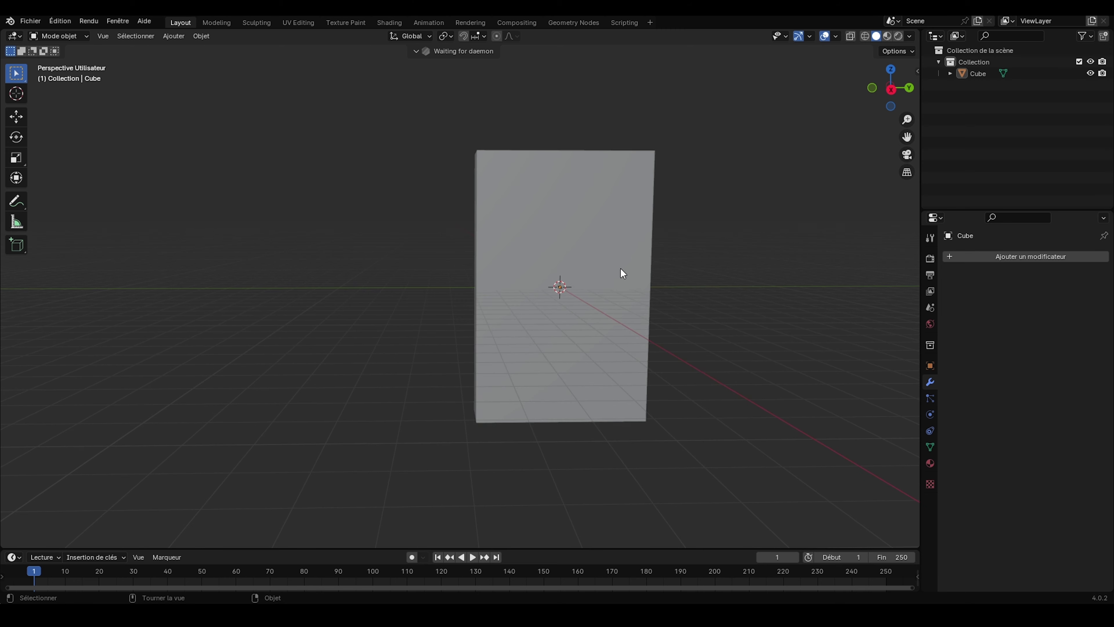
pyautogui.click(530, 214)
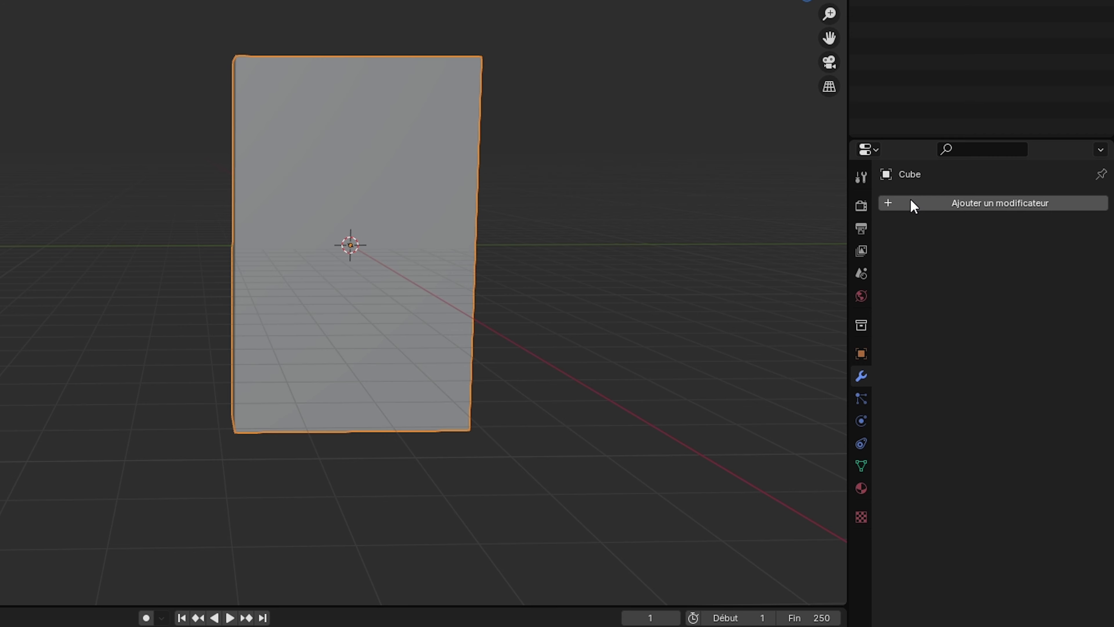
pyautogui.click(914, 203)
pyautogui.click(876, 201)
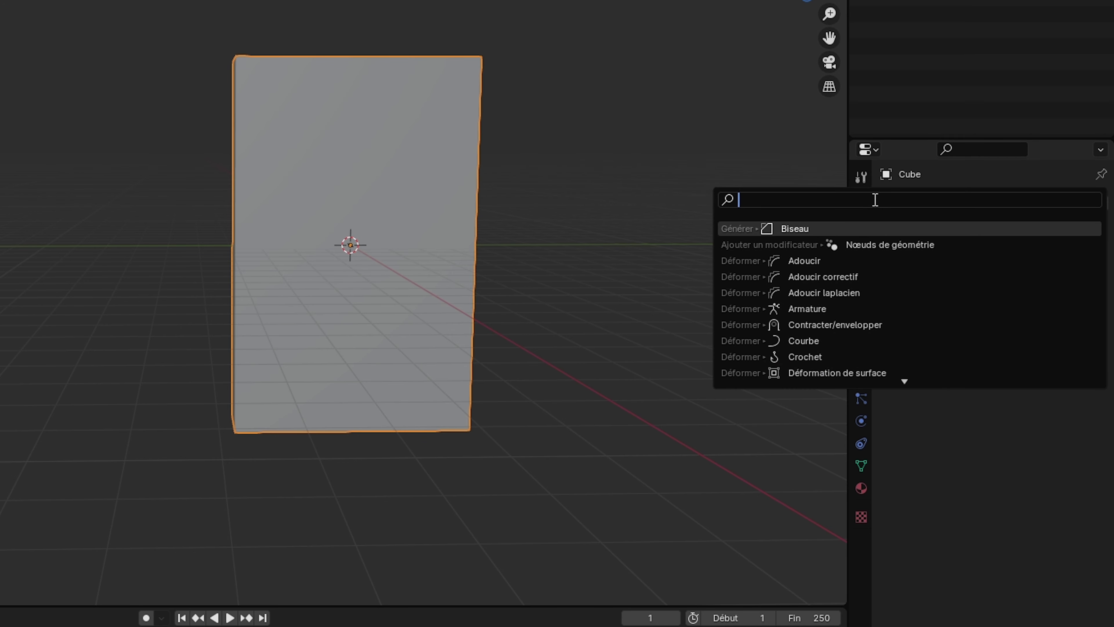
pyautogui.write('bi')
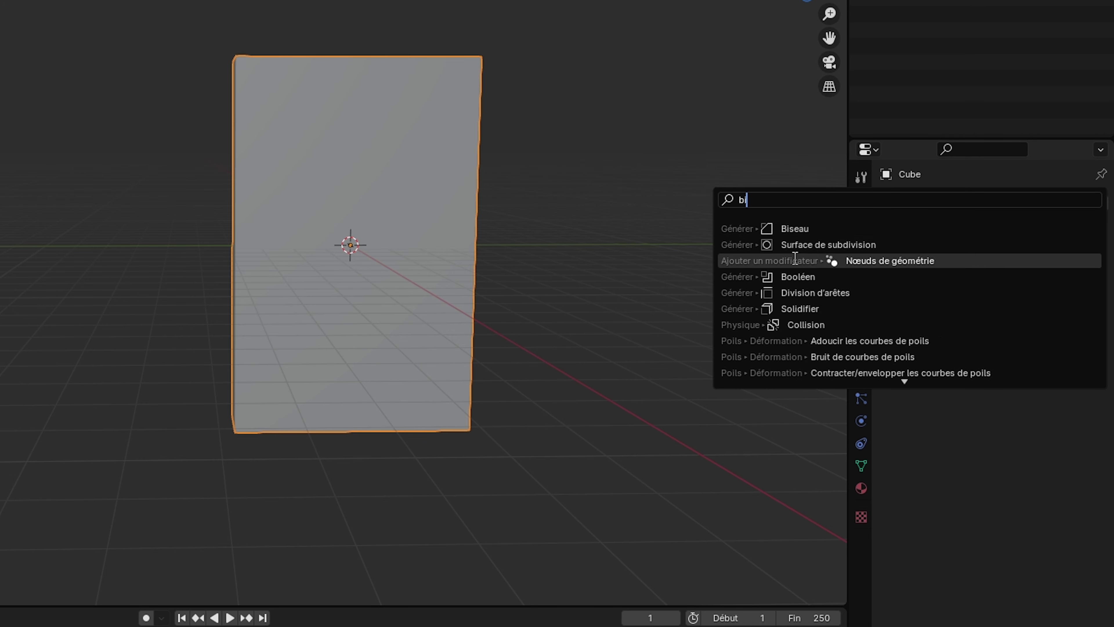
pyautogui.click(789, 230)
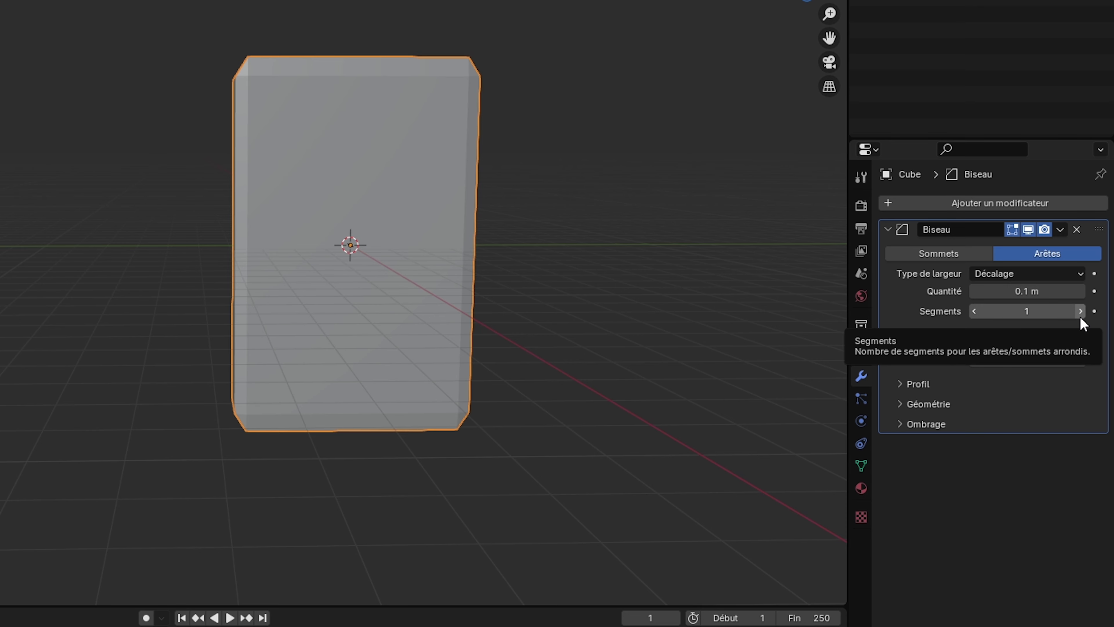
# Set the Bevel modifier's segments to 5 to round the body's edges
pyautogui.scroll(1, 463, 274)
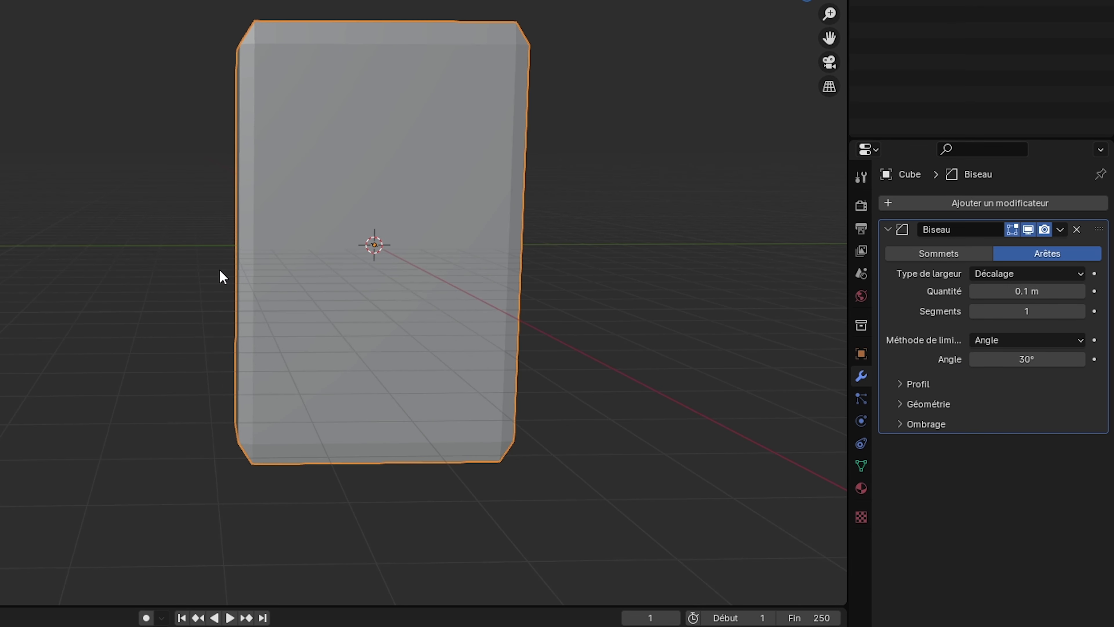
pyautogui.scroll(3, 211, 281)
pyautogui.scroll(2, 292, 292)
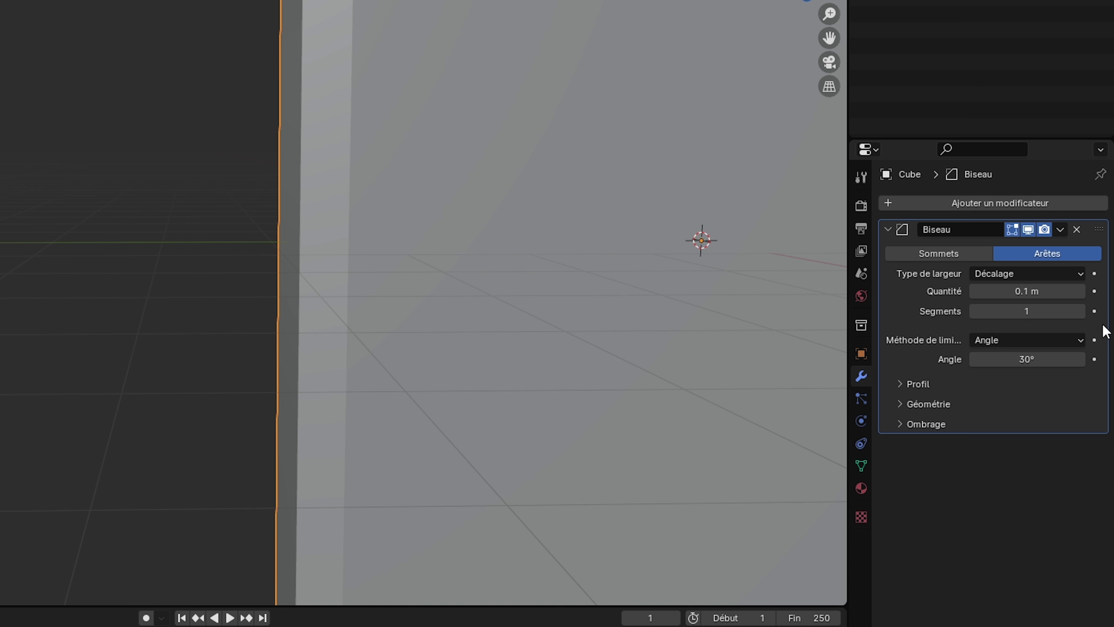
pyautogui.click(1080, 311)
pyautogui.click(1080, 311)
pyautogui.click(1080, 311)
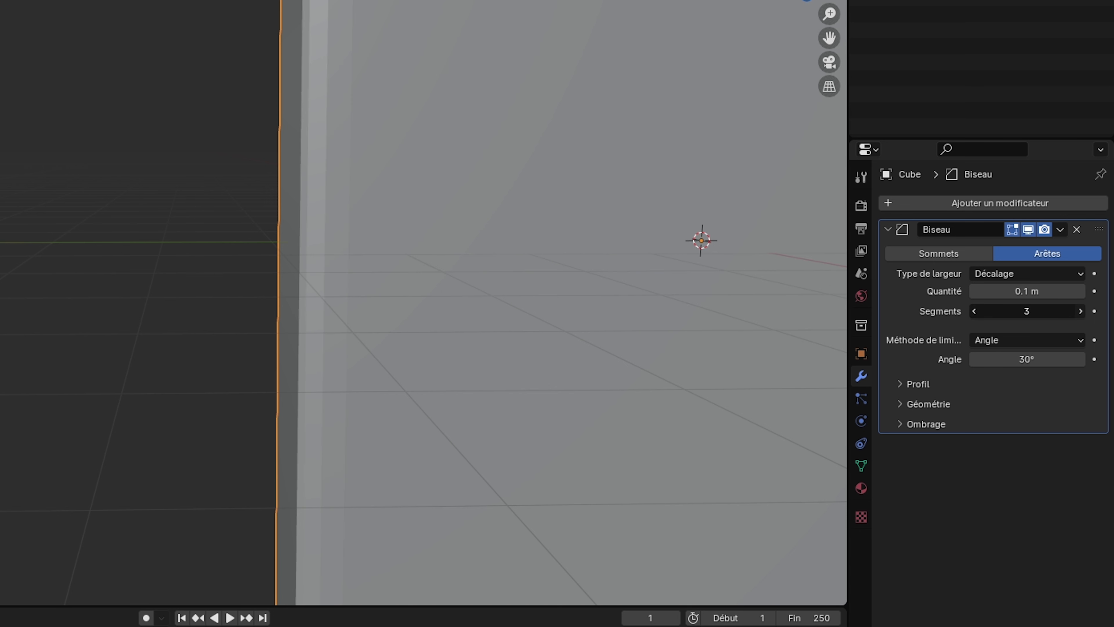
pyautogui.click(1080, 311)
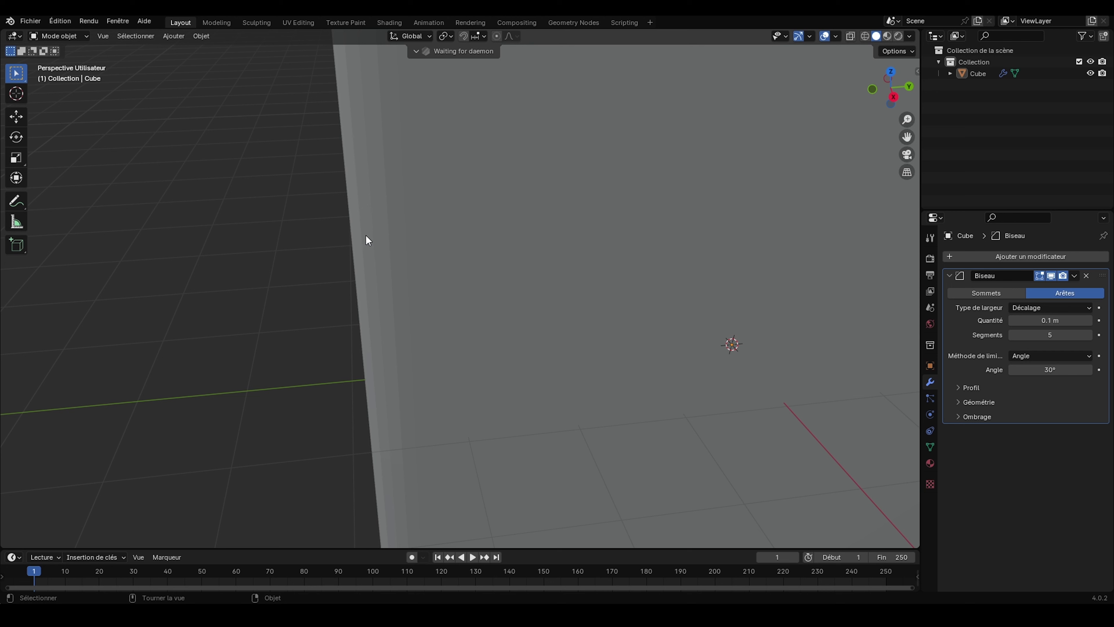
# Apply auto smooth shading (Ombrage lissé auto) to the bevelled console body
pyautogui.click(370, 211)
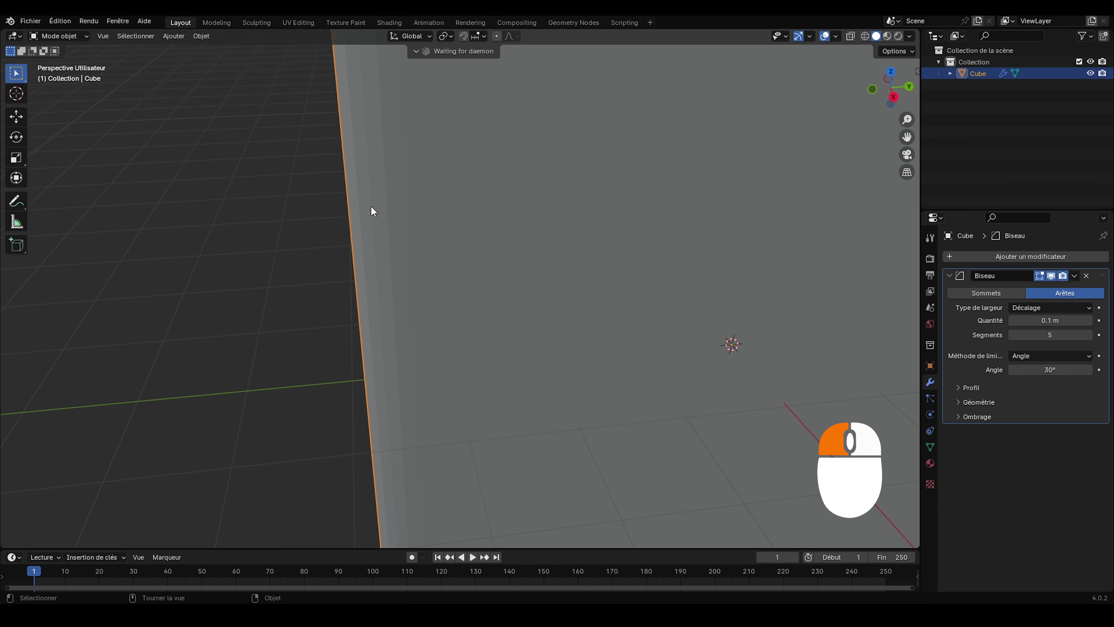
pyautogui.rightClick(371, 206)
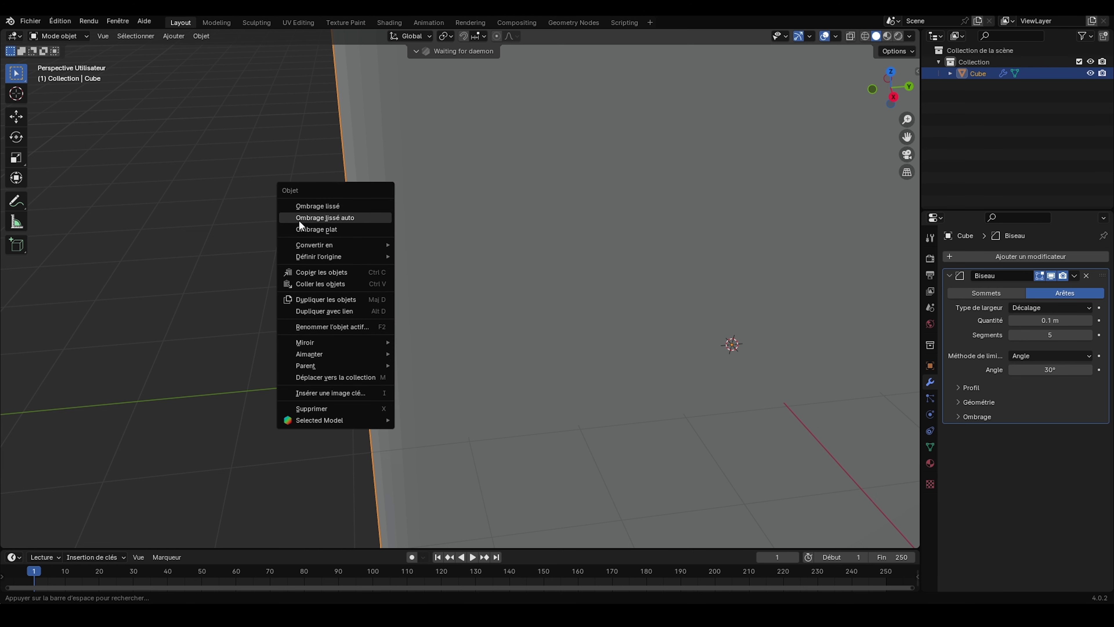
pyautogui.click(345, 219)
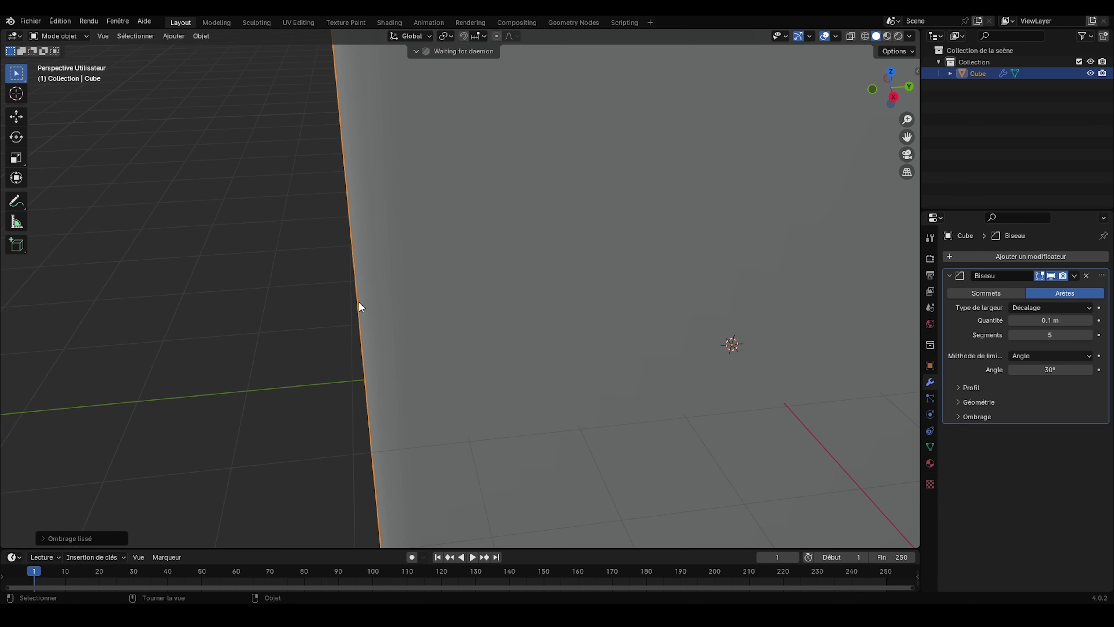
# Switch the console body to Edit Mode (Mode édition) and deselect all of its geometry
pyautogui.scroll(-6, 401, 241)
pyautogui.scroll(1, 602, 244)
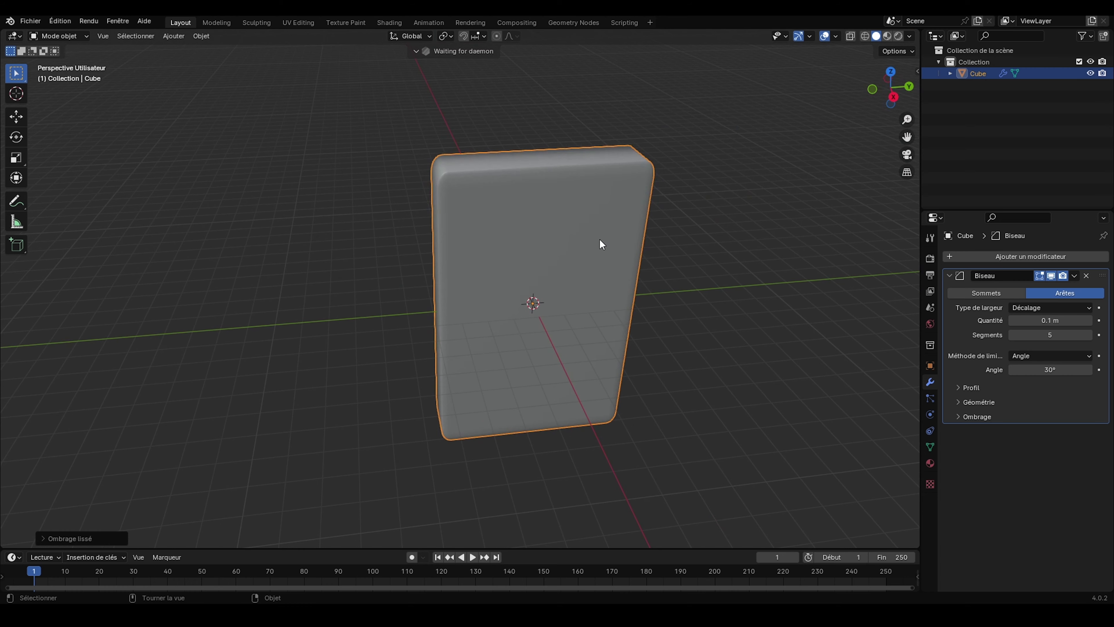
pyautogui.keyDown('shift'); pyautogui.moveTo(625, 298); pyautogui.dragTo(500, 266, button='middle'); pyautogui.keyUp('shift')
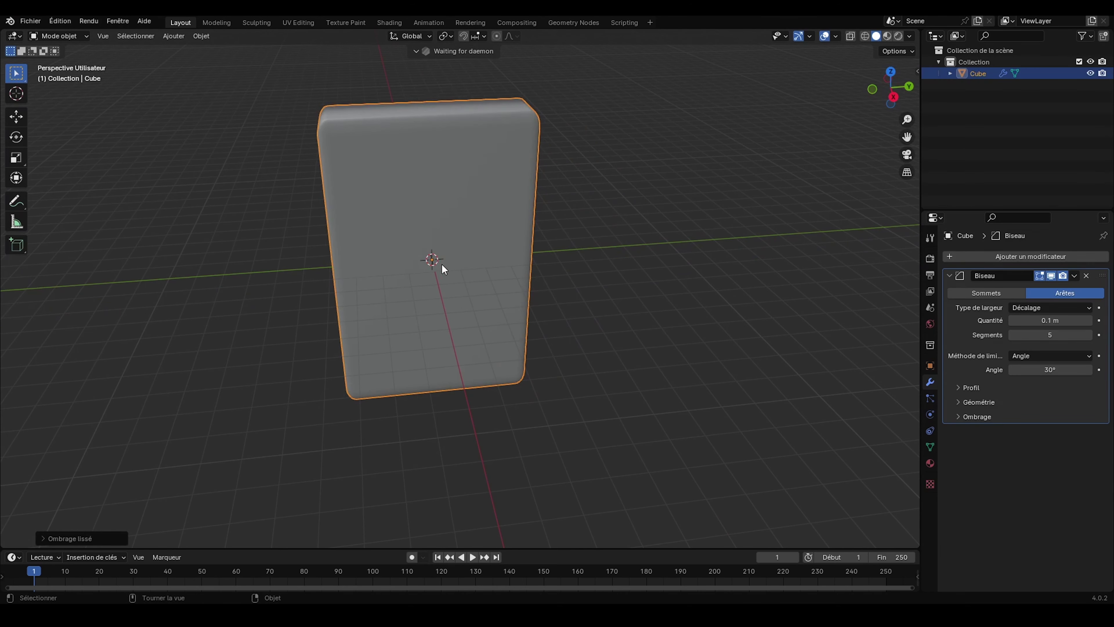
pyautogui.keyDown('shift'); pyautogui.moveTo(607, 314); pyautogui.dragTo(428, 261, button='middle'); pyautogui.keyUp('shift')
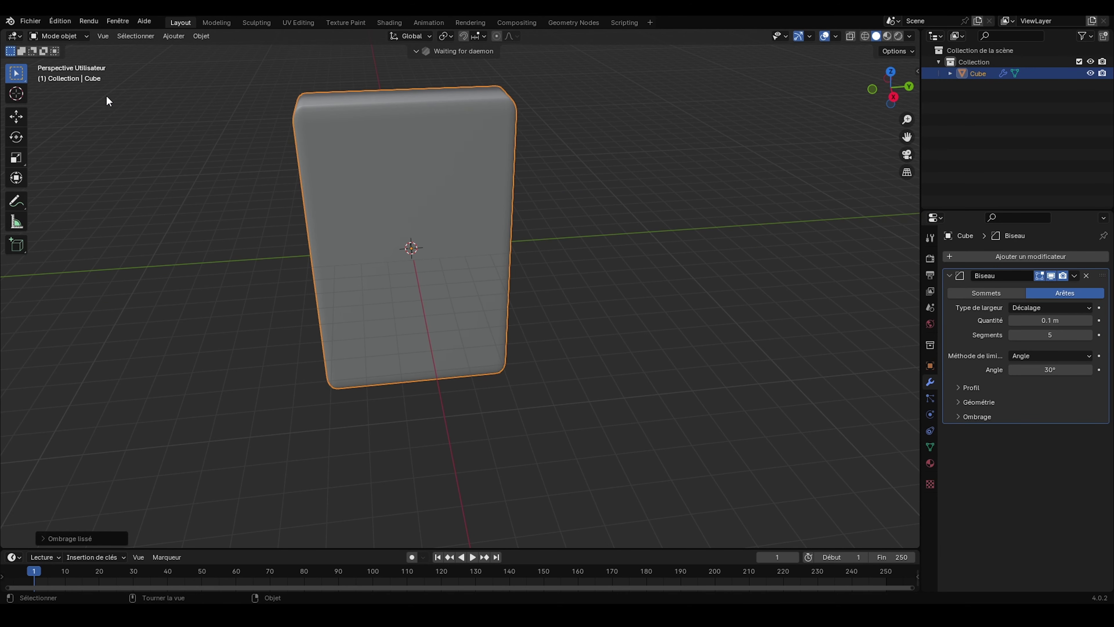
pyautogui.click(59, 37)
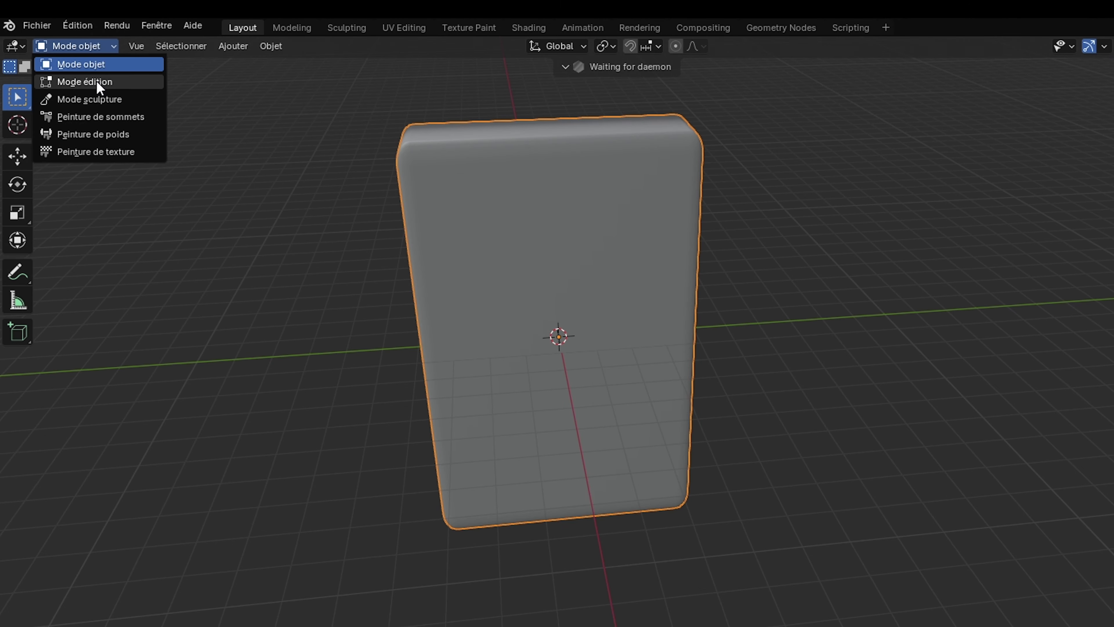
pyautogui.click(97, 81)
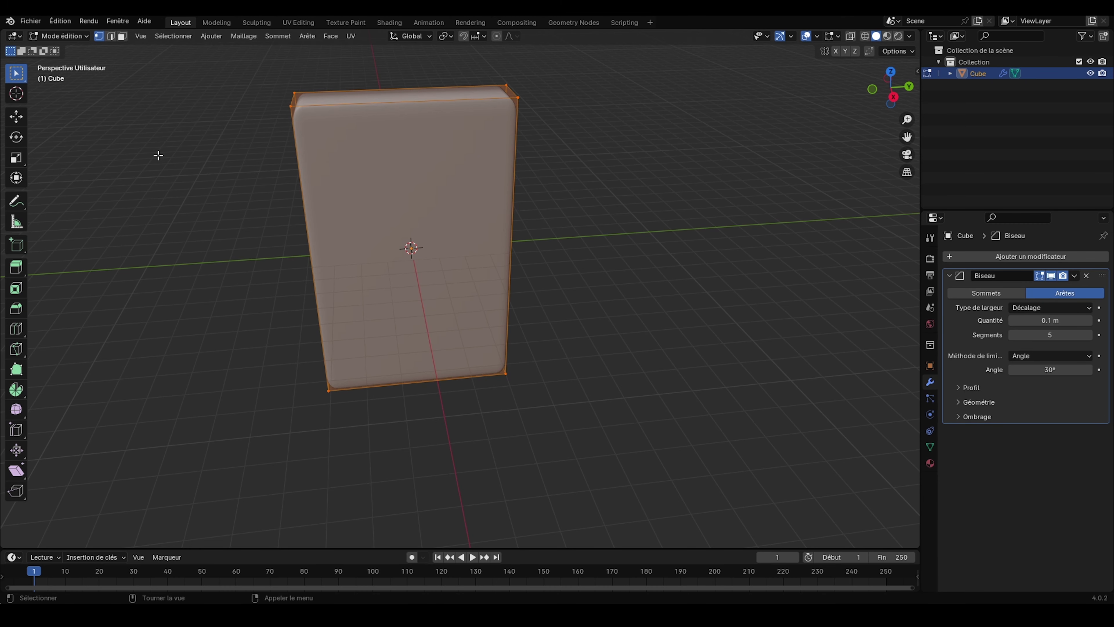
pyautogui.hotkey('alt', 'a')
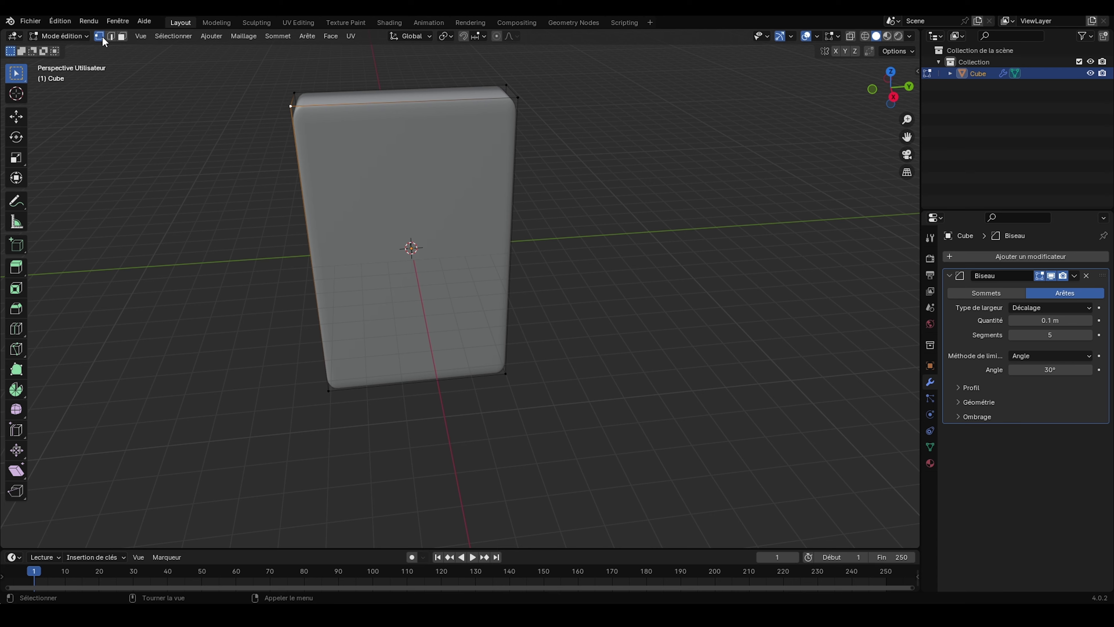
# Try out vertex selection on an upper corner of the body and edge selection on its upper front edge
pyautogui.click(99, 36)
pyautogui.scroll(5, 225, 138)
pyautogui.keyDown('shift'); pyautogui.moveTo(225, 138); pyautogui.dragTo(335, 241, button='middle'); pyautogui.keyUp('shift')
pyautogui.scroll(1, 315, 256)
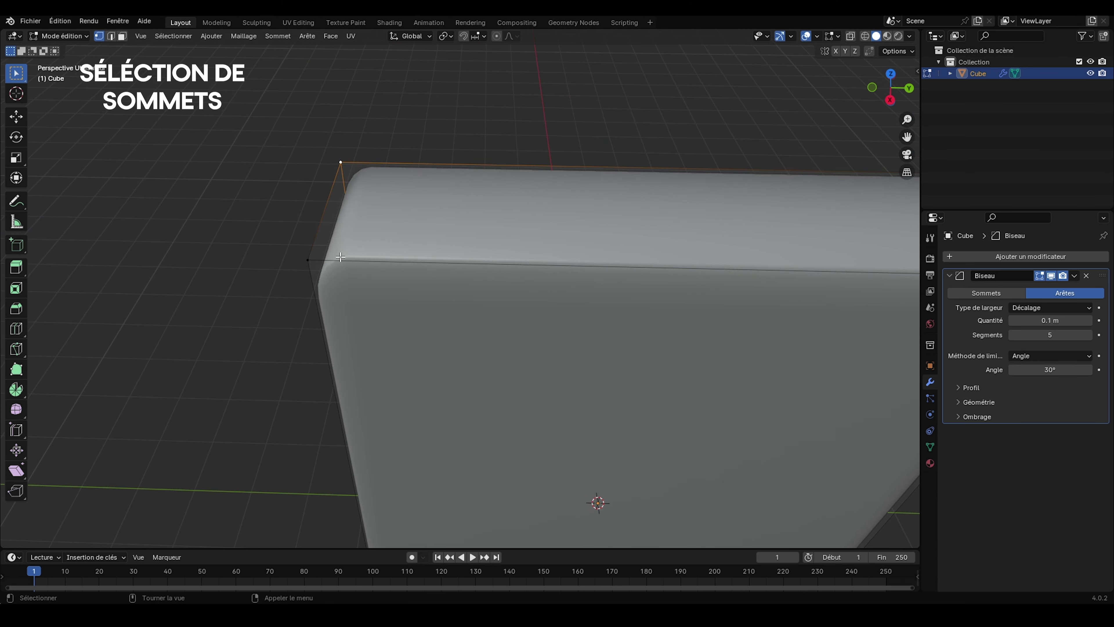
pyautogui.click(311, 259)
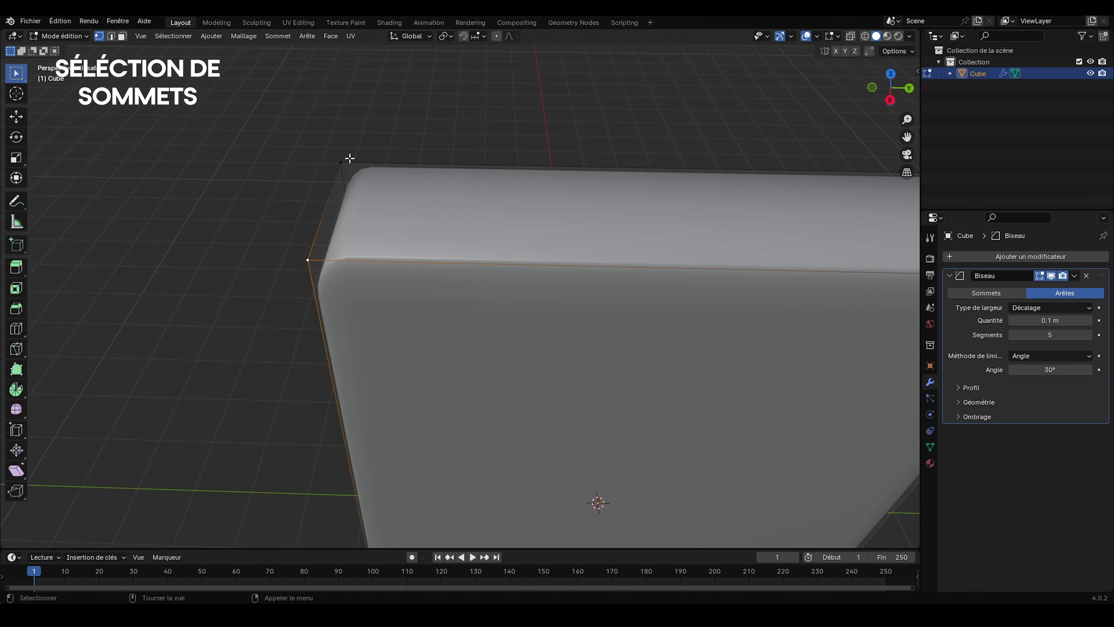
pyautogui.click(111, 36)
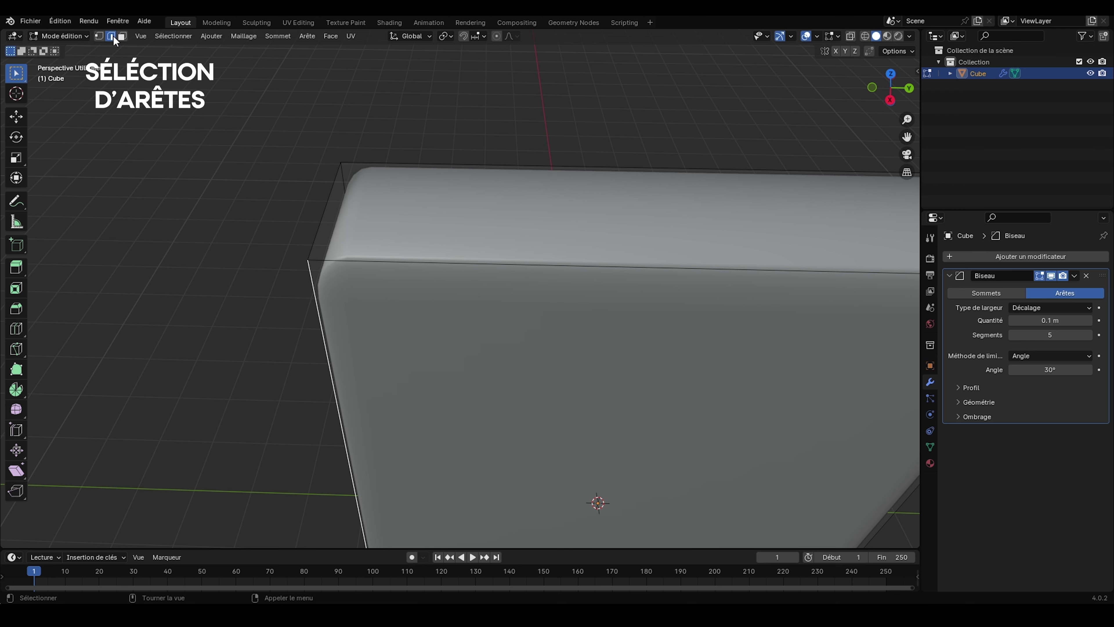
pyautogui.click(393, 263)
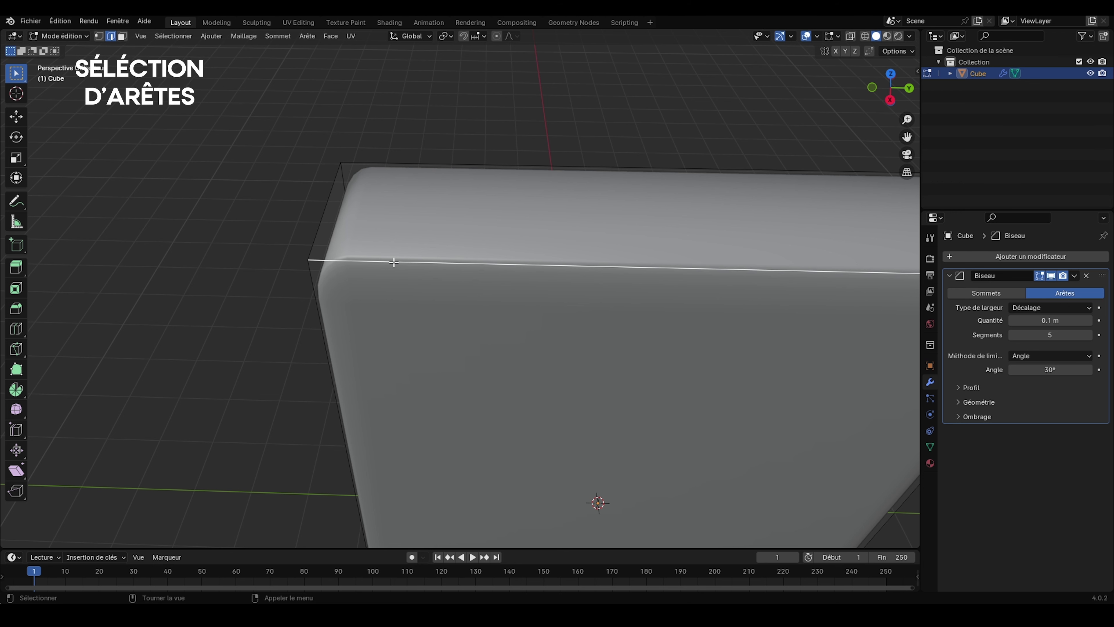
# Select the console's large front face in face selection mode and inset it by about 0.16 m
pyautogui.click(122, 36)
pyautogui.scroll(-2, 334, 291)
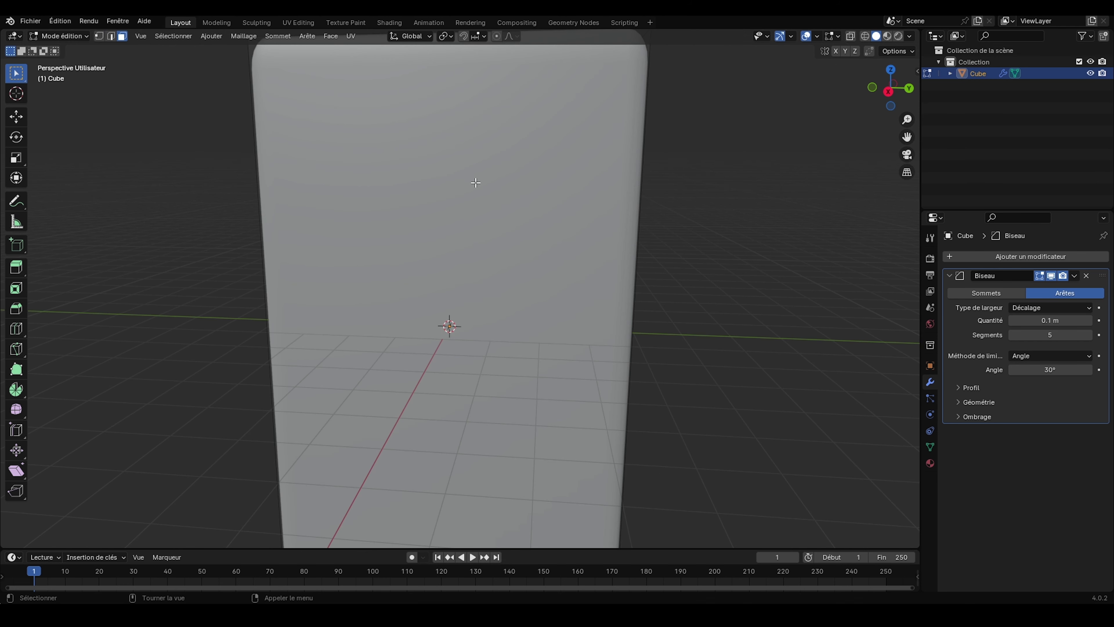
pyautogui.click(475, 183)
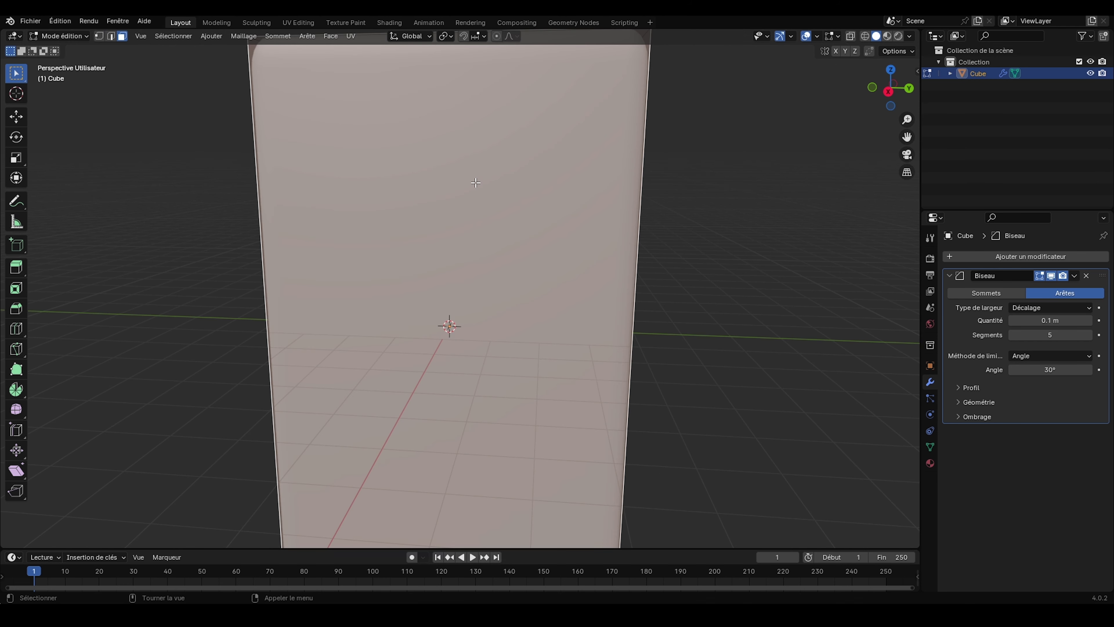
pyautogui.click(888, 92)
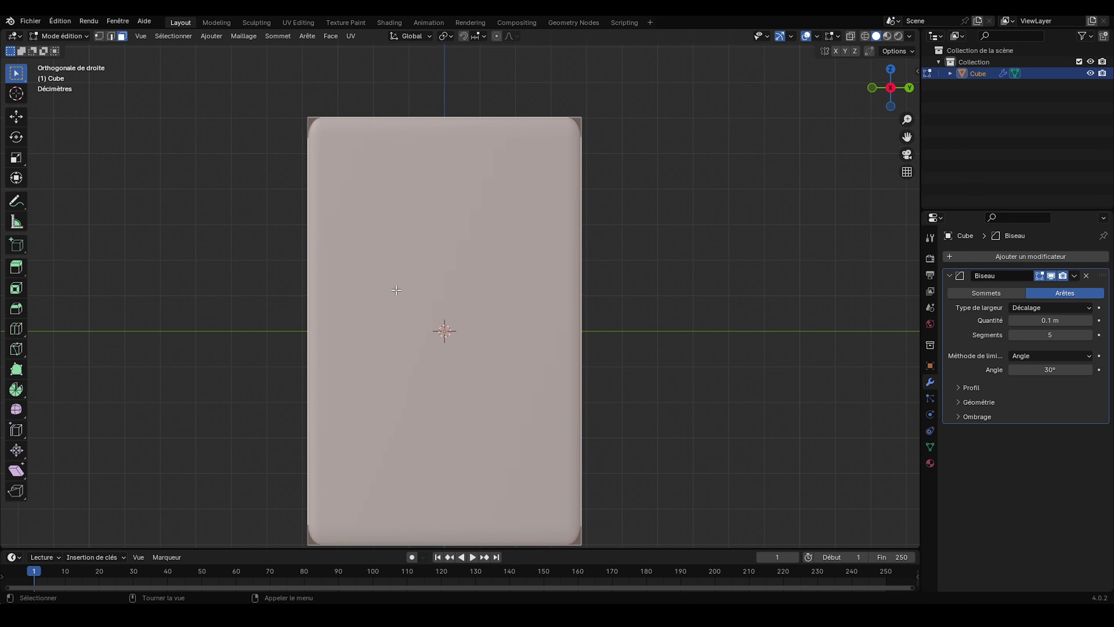
pyautogui.press('i')
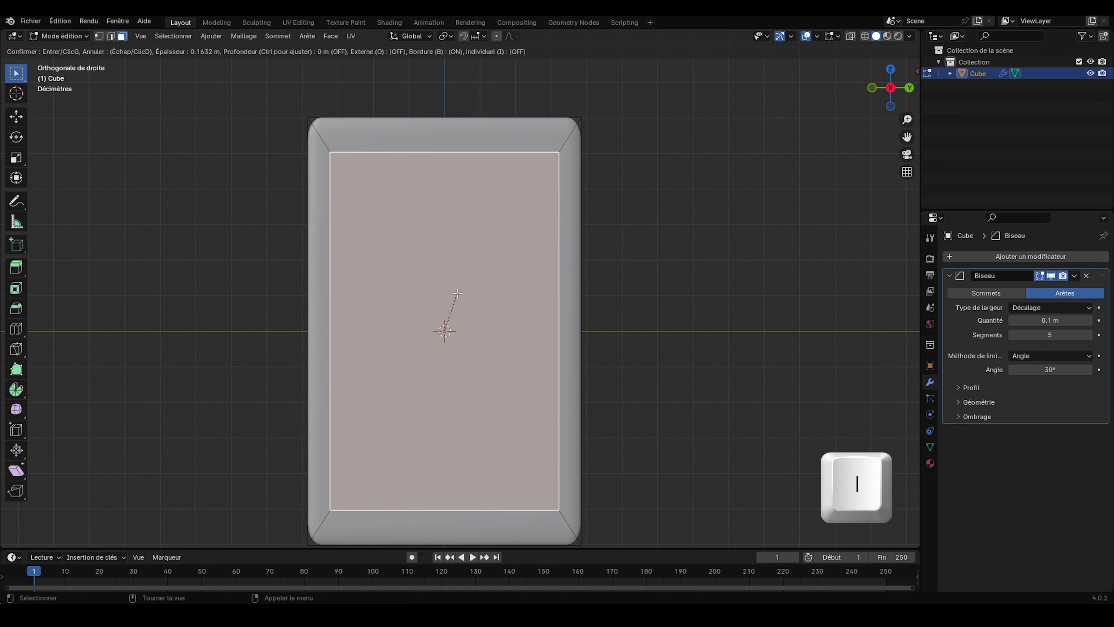
pyautogui.click(444, 320)
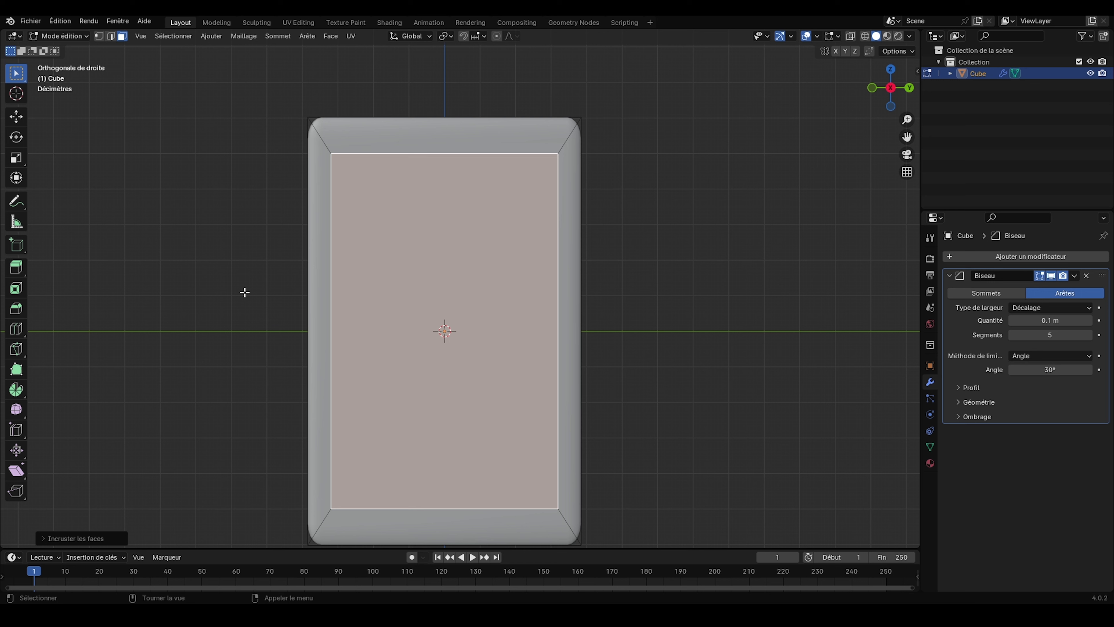
# Scale the inset front face along the Z axis only, down to roughly a third of its height
pyautogui.click(451, 251)
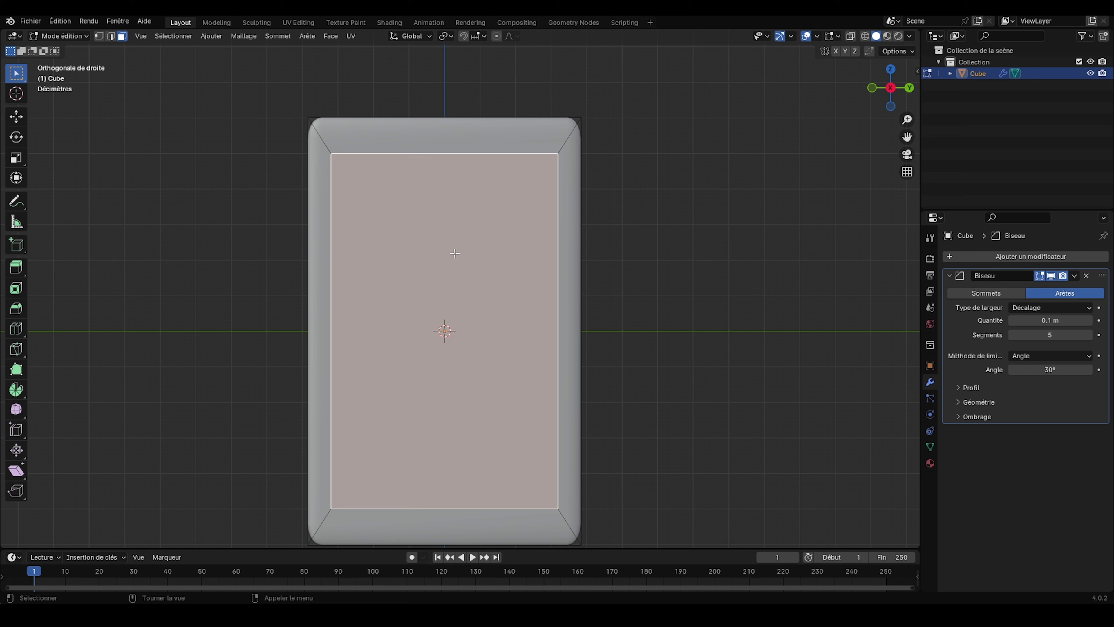
pyautogui.press('s')
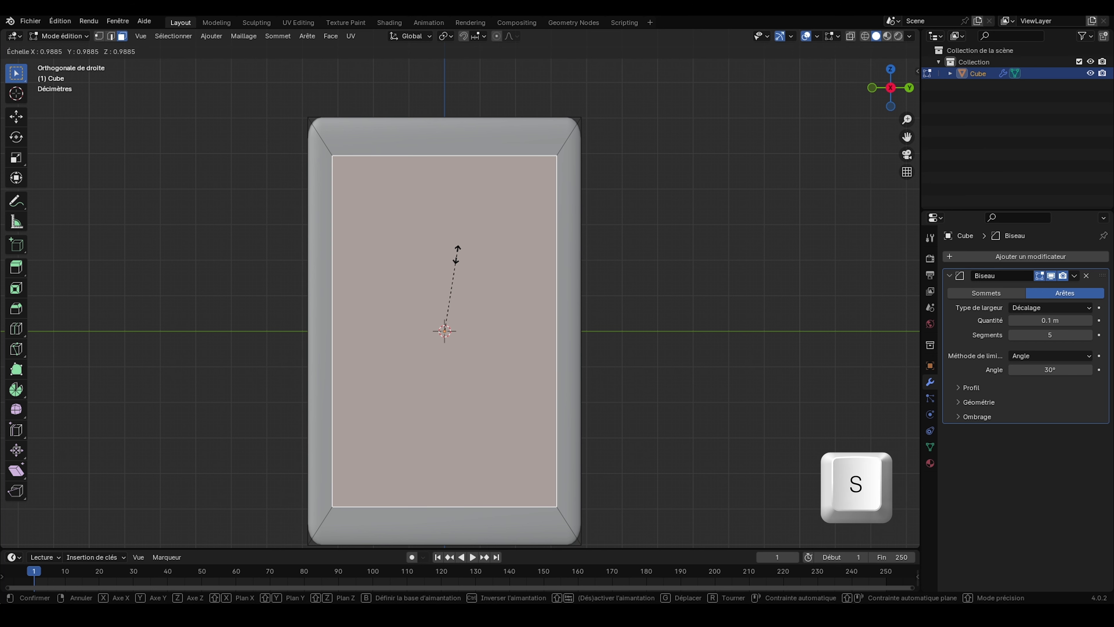
pyautogui.press('z')
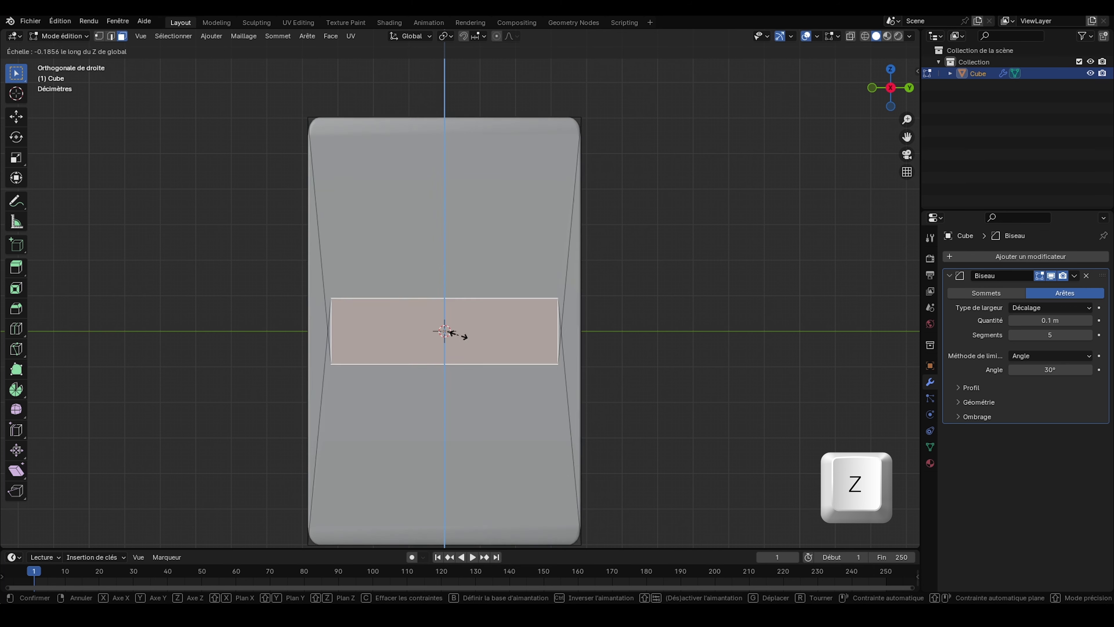
pyautogui.click(461, 308)
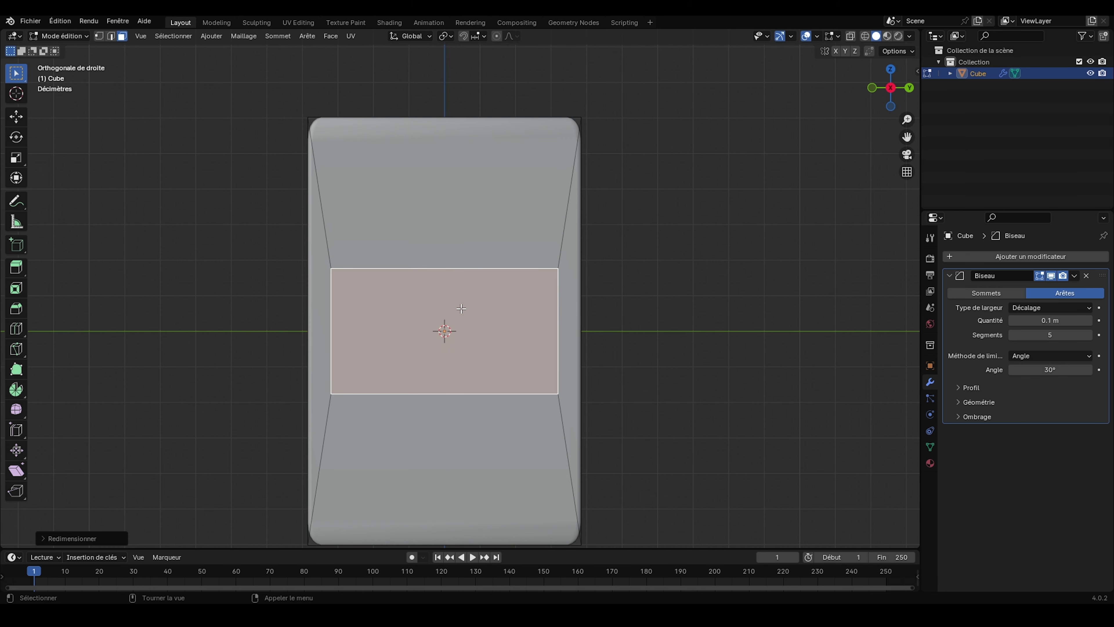
# Move the inset face up along the Z axis by about 2.9 m to the screen position and deselect it
pyautogui.click(461, 301)
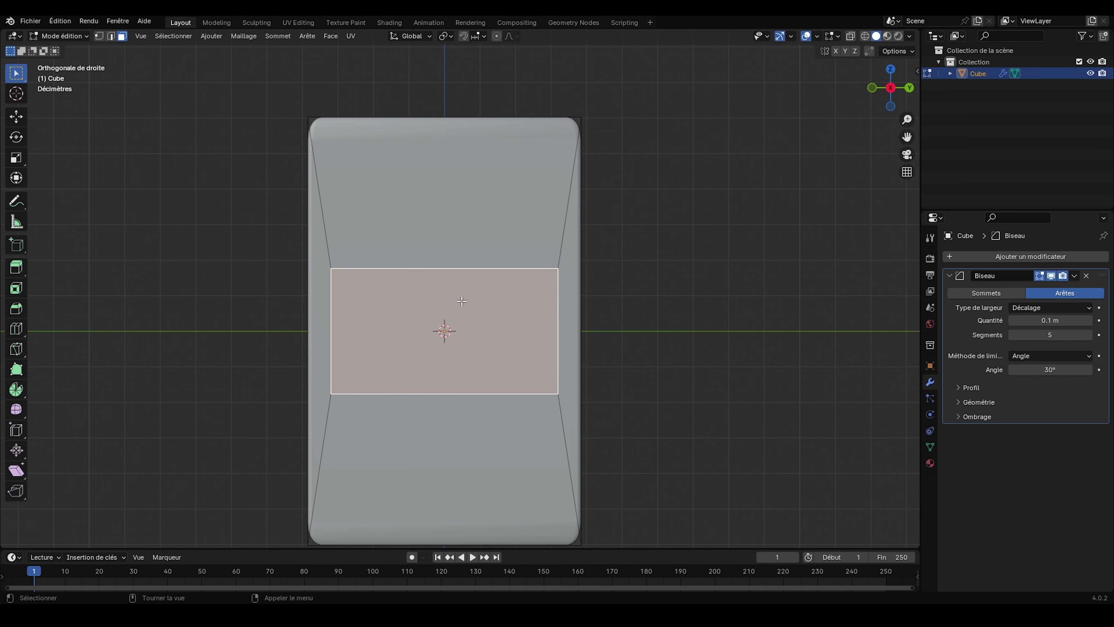
pyautogui.press('g')
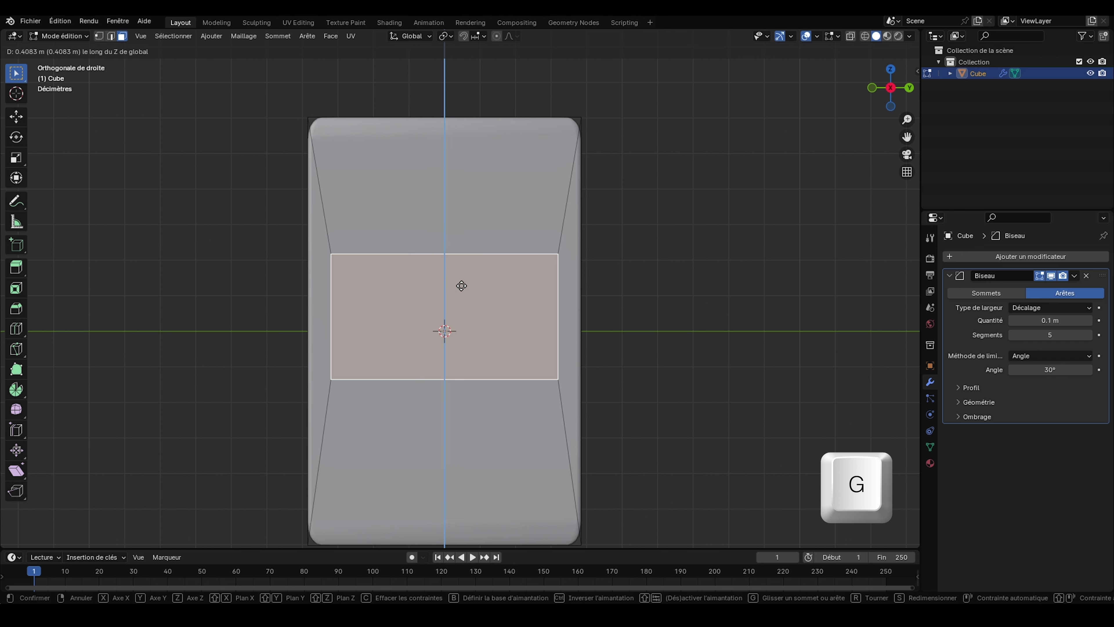
pyautogui.press('z')
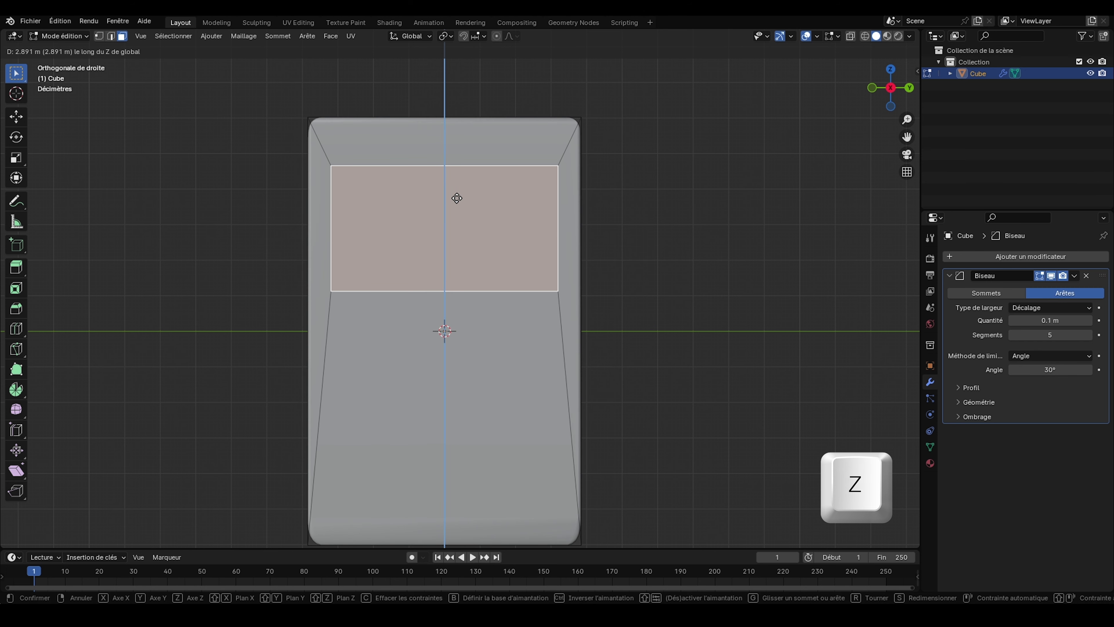
pyautogui.click(457, 197)
pyautogui.click(583, 208)
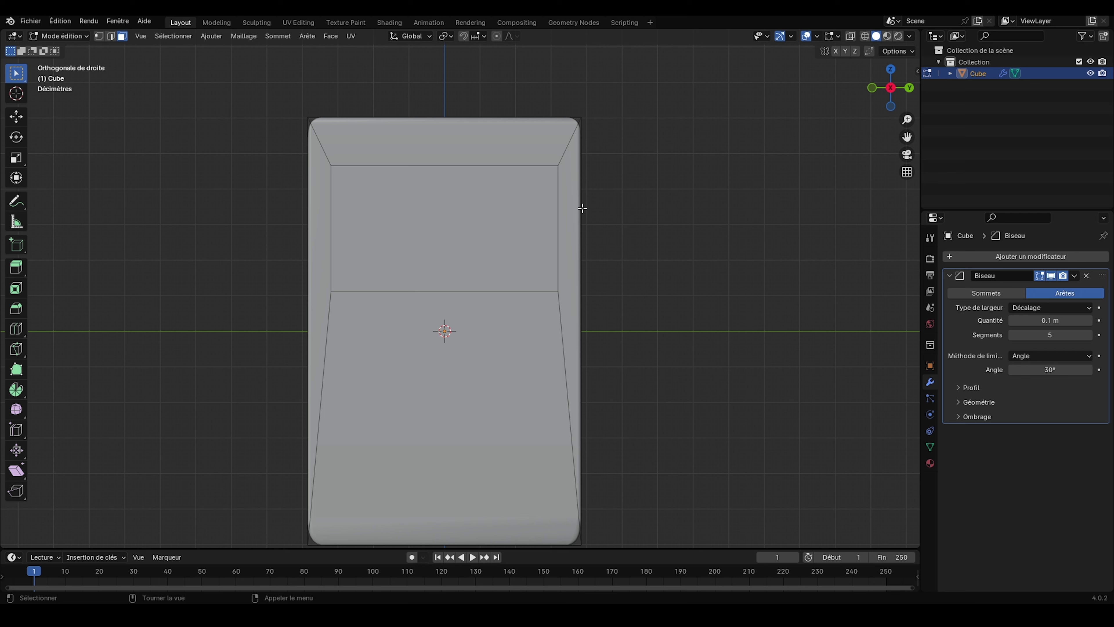
# Inset the screen face once more to leave a narrow border around it
pyautogui.click(428, 220)
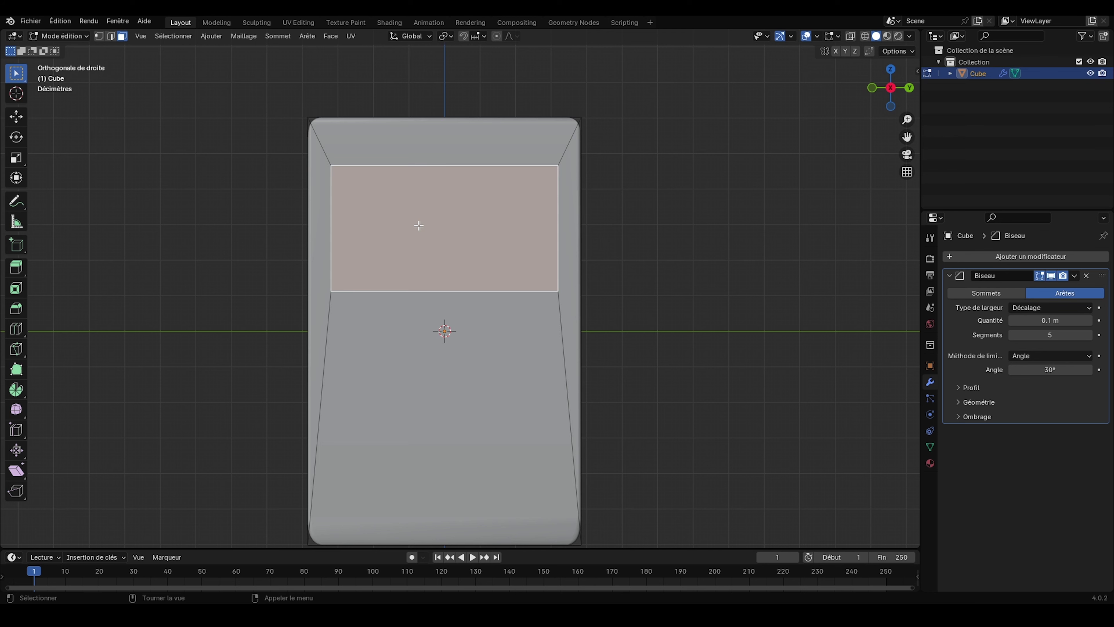
pyautogui.press('i')
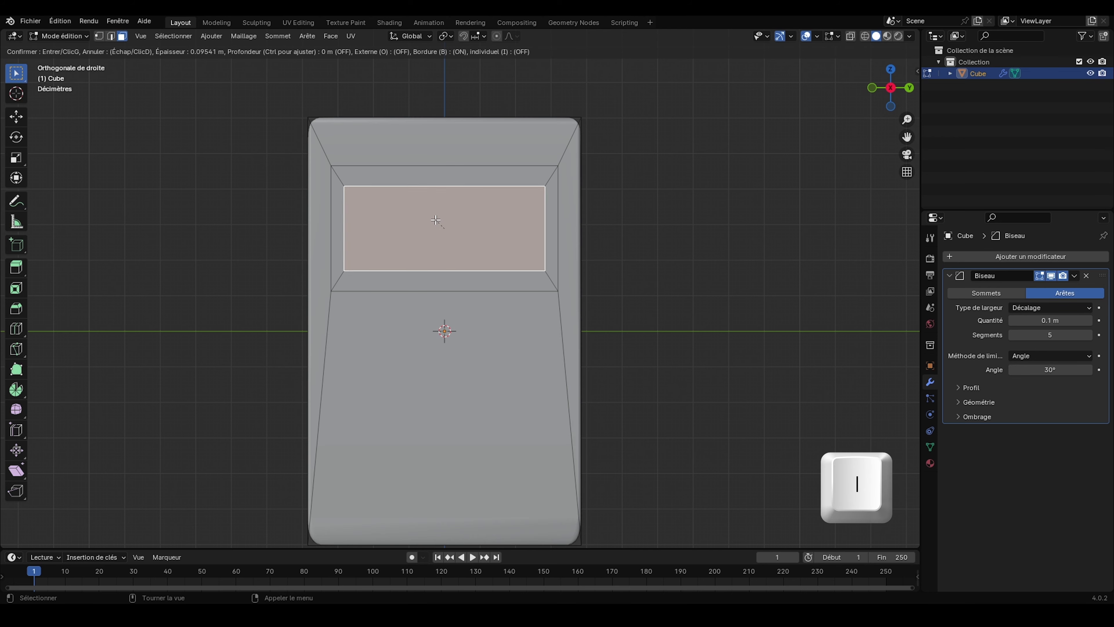
pyautogui.click(416, 222)
# Move the inner screen face along the X axis into the body to form a shallow recess
pyautogui.moveTo(415, 222); pyautogui.dragTo(542, 250, button='middle')
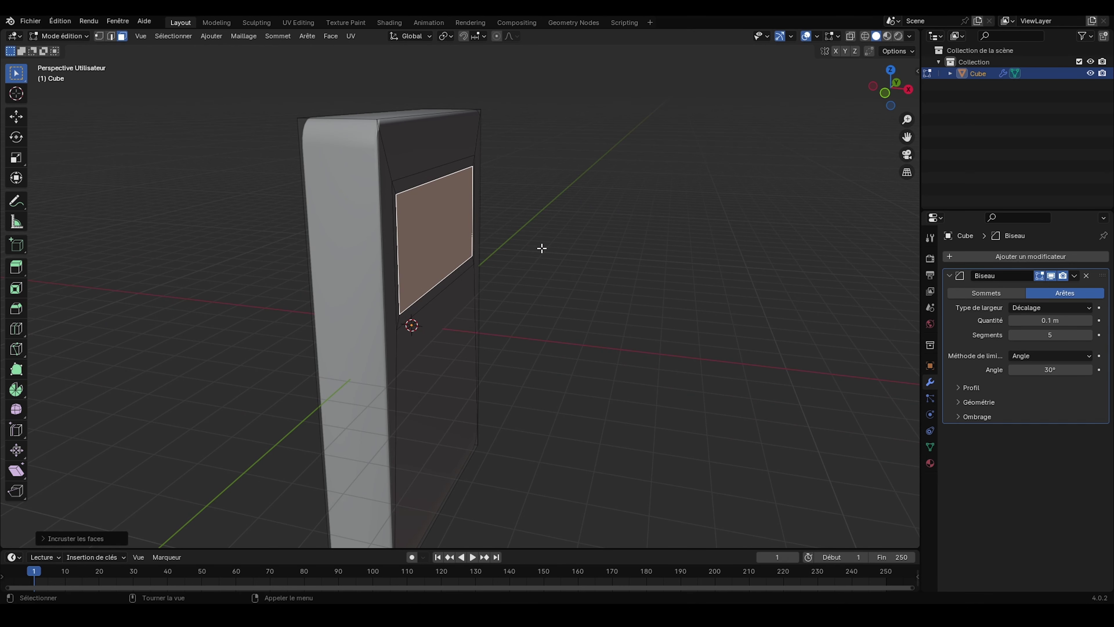
pyautogui.press('g')
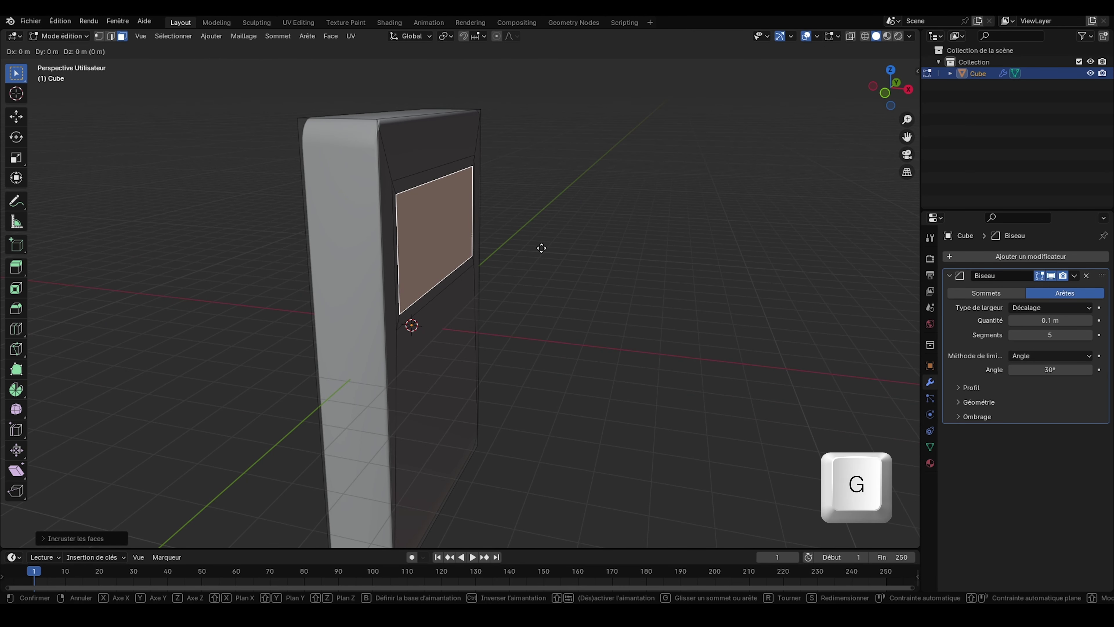
pyautogui.press('x')
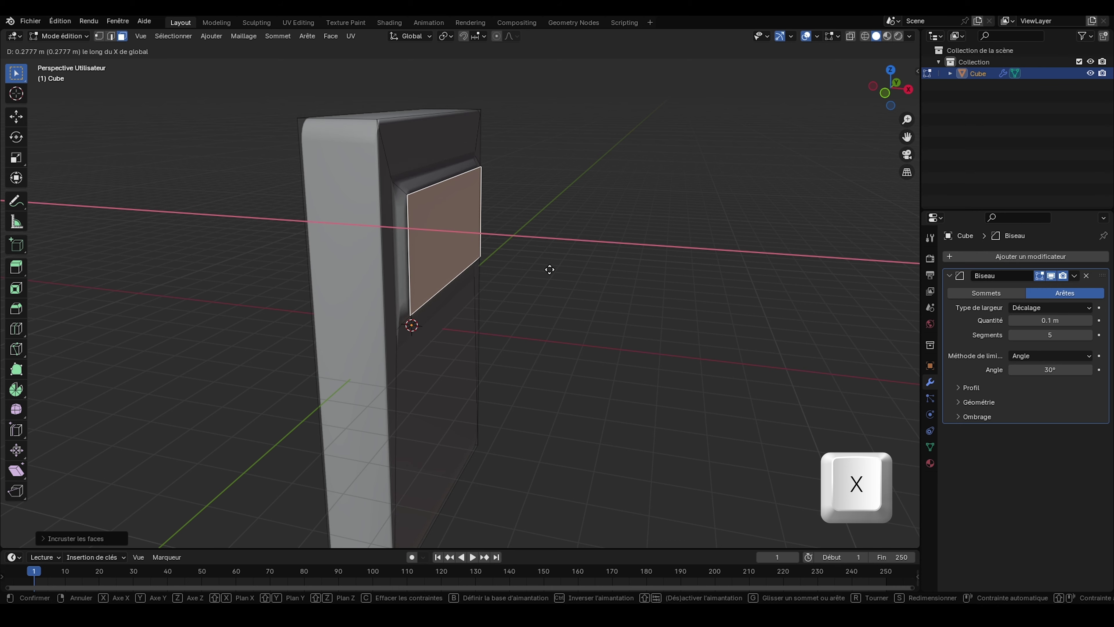
pyautogui.click(532, 268)
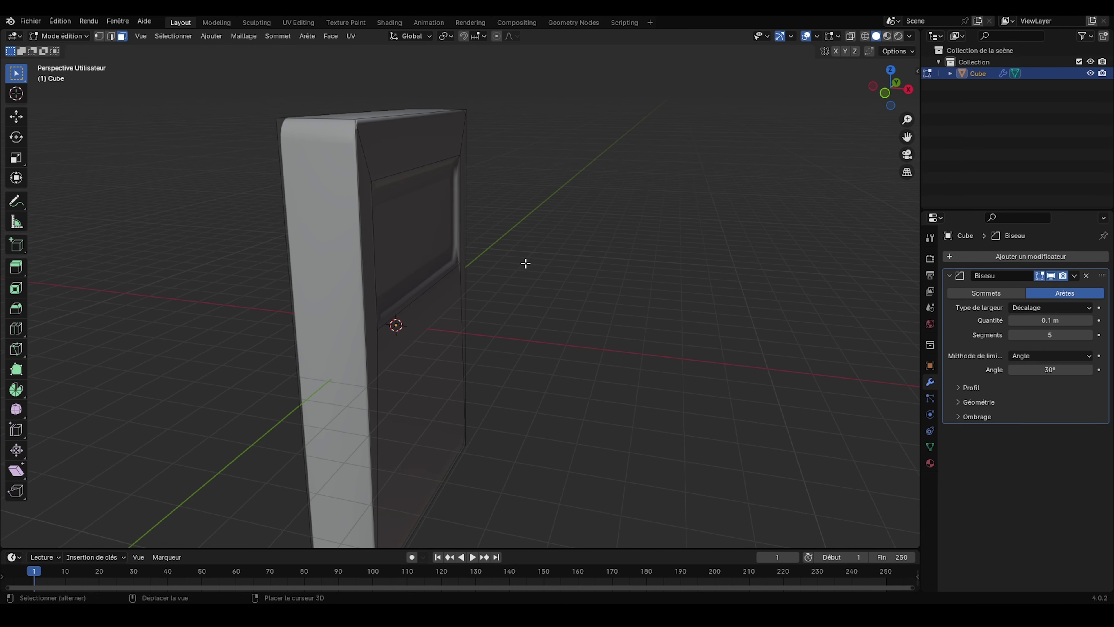
# Bevel the body's lower corner edge by about 0.37 m with 11 segments to round it off
pyautogui.moveTo(525, 264); pyautogui.dragTo(448, 270, button='middle')
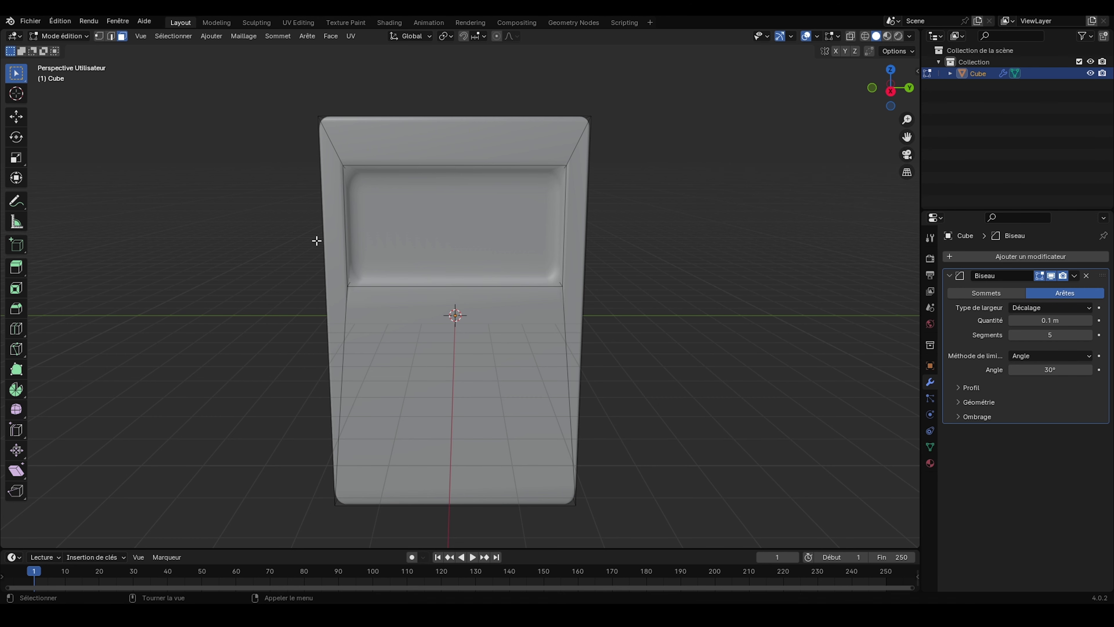
pyautogui.click(110, 36)
pyautogui.moveTo(646, 536); pyautogui.dragTo(497, 413, button='middle')
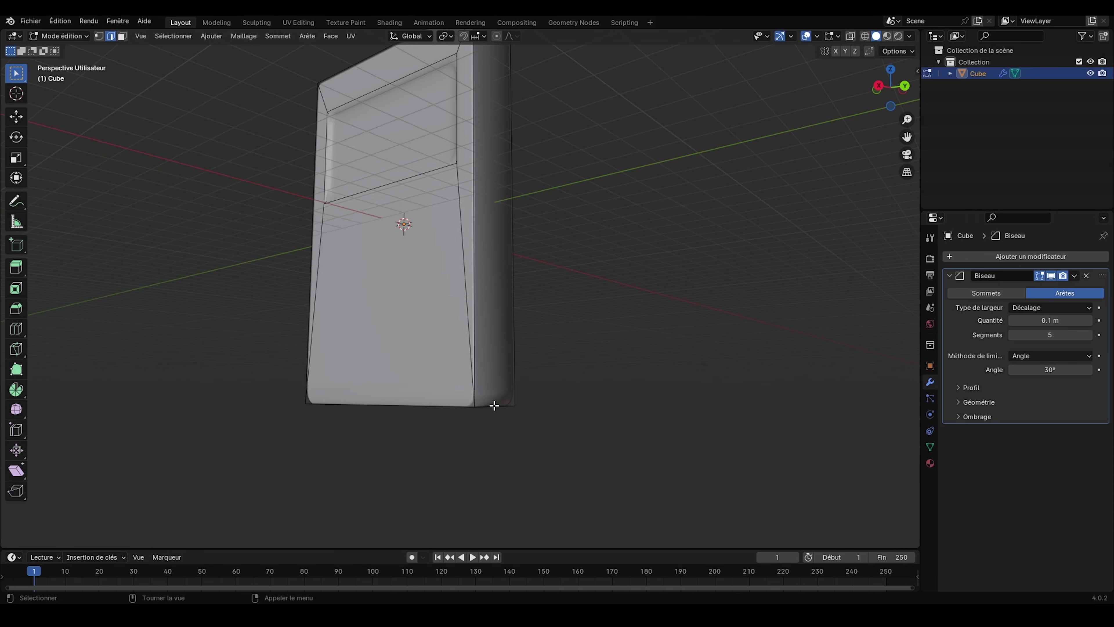
pyautogui.click(494, 405)
pyautogui.hotkey('ctrl', 'b')
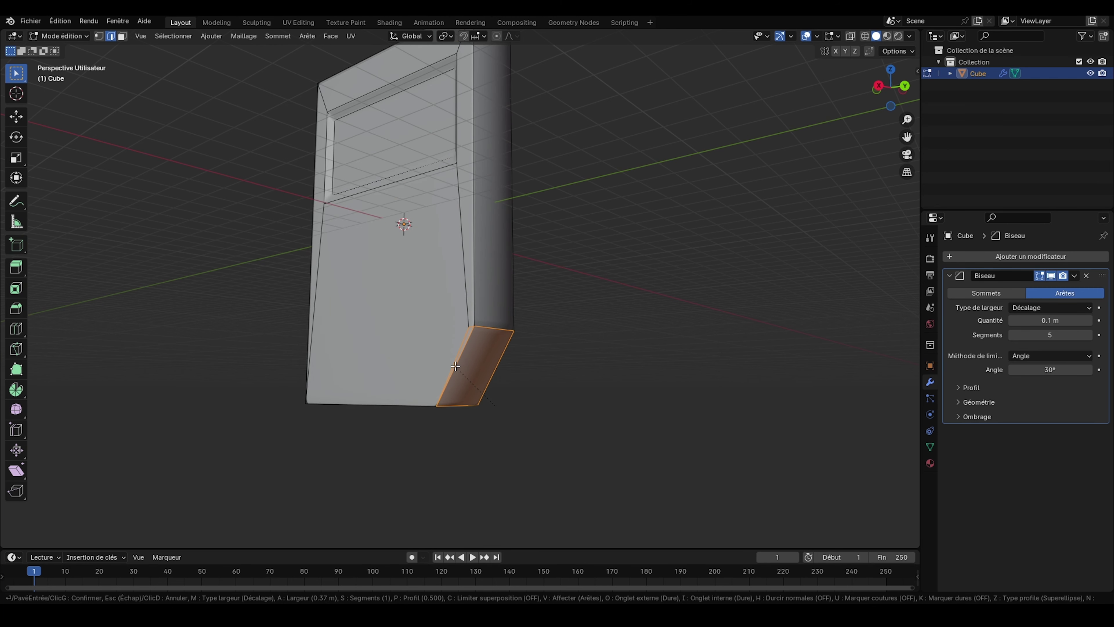
pyautogui.scroll(2, 455, 366)
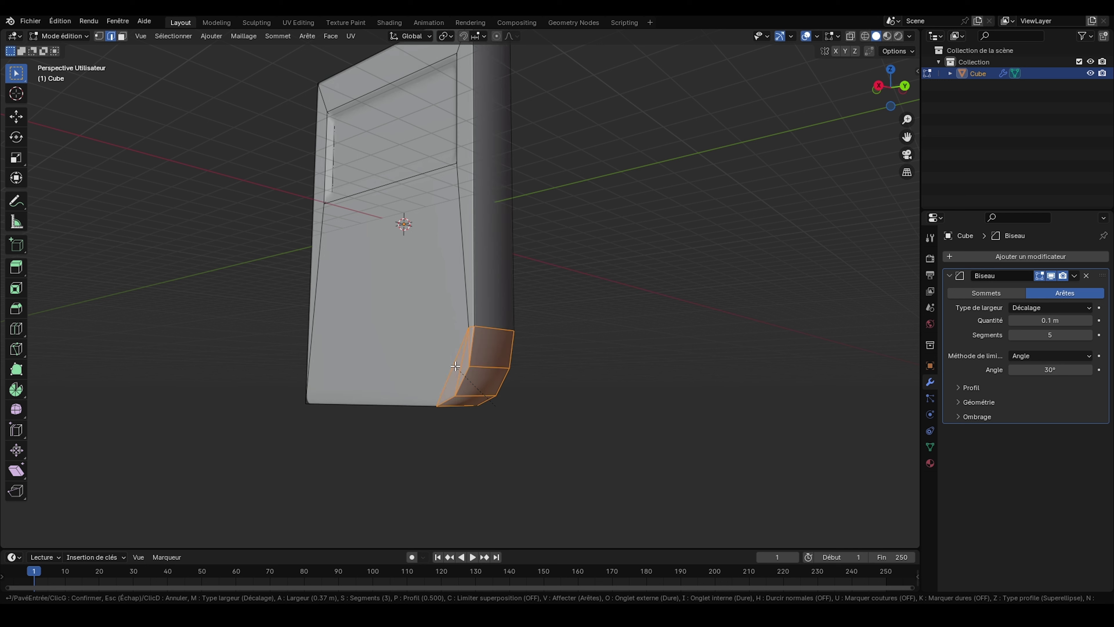
pyautogui.scroll(8, 455, 366)
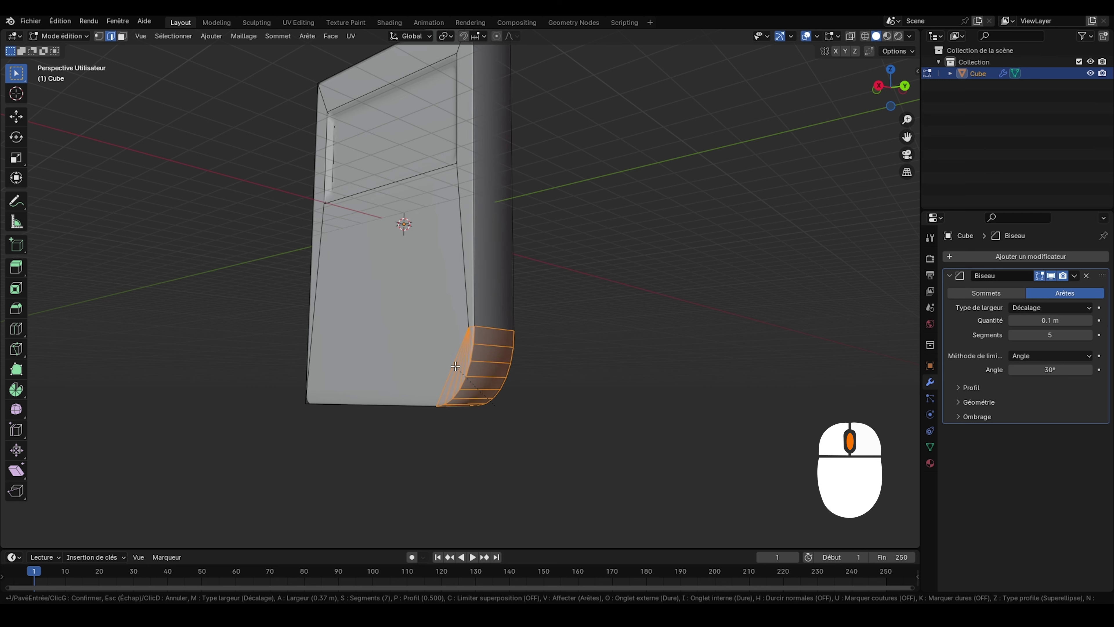
pyautogui.scroll(-3, 455, 366)
pyautogui.scroll(3, 455, 366)
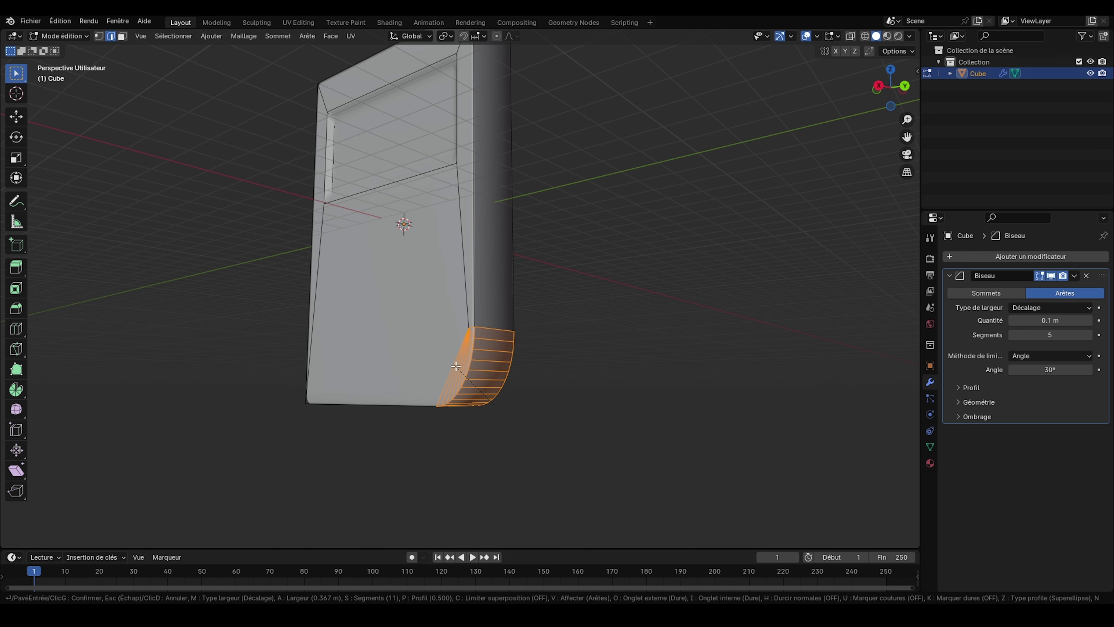
pyautogui.click(455, 366)
# Apply the Bevel modifier to the body in Object Mode and return to Edit Mode
pyautogui.click(53, 34)
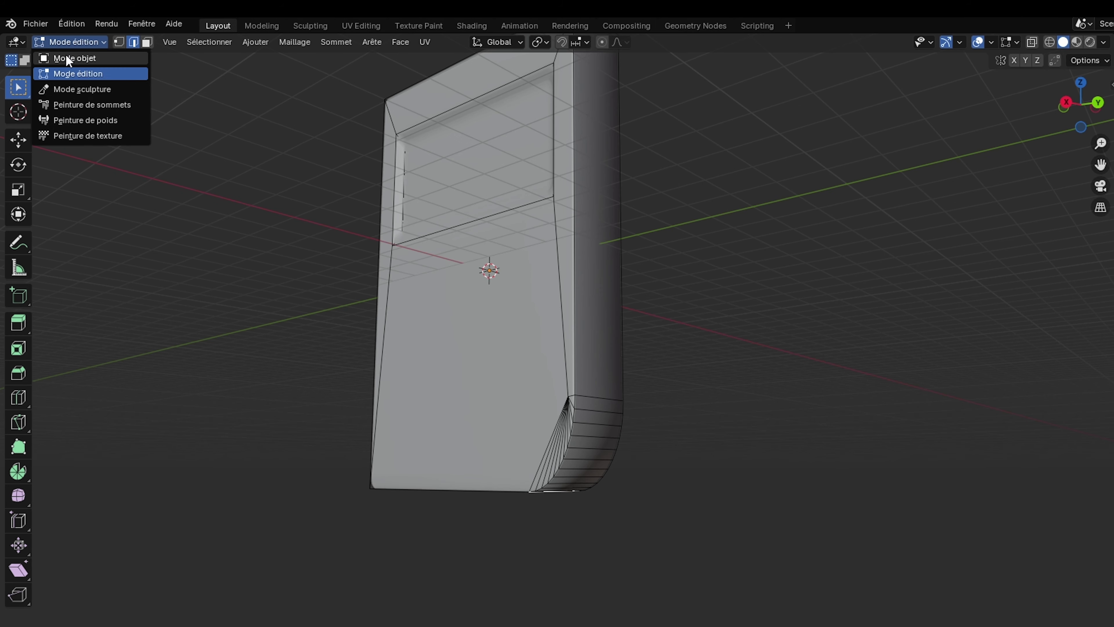
pyautogui.click(57, 50)
pyautogui.moveTo(333, 263); pyautogui.dragTo(464, 329, button='middle')
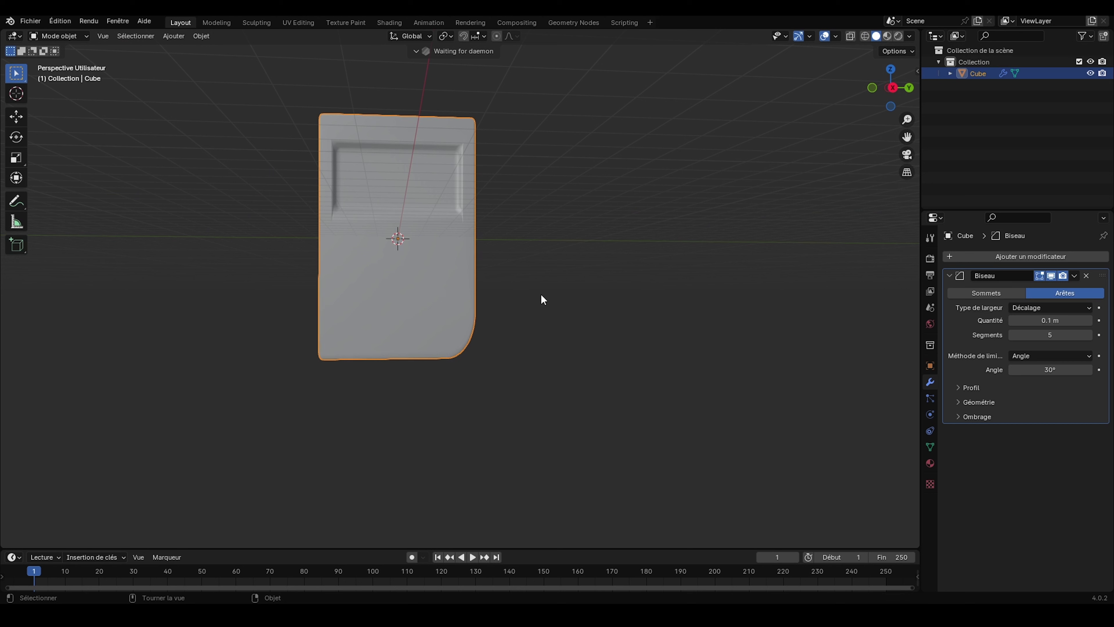
pyautogui.click(1074, 276)
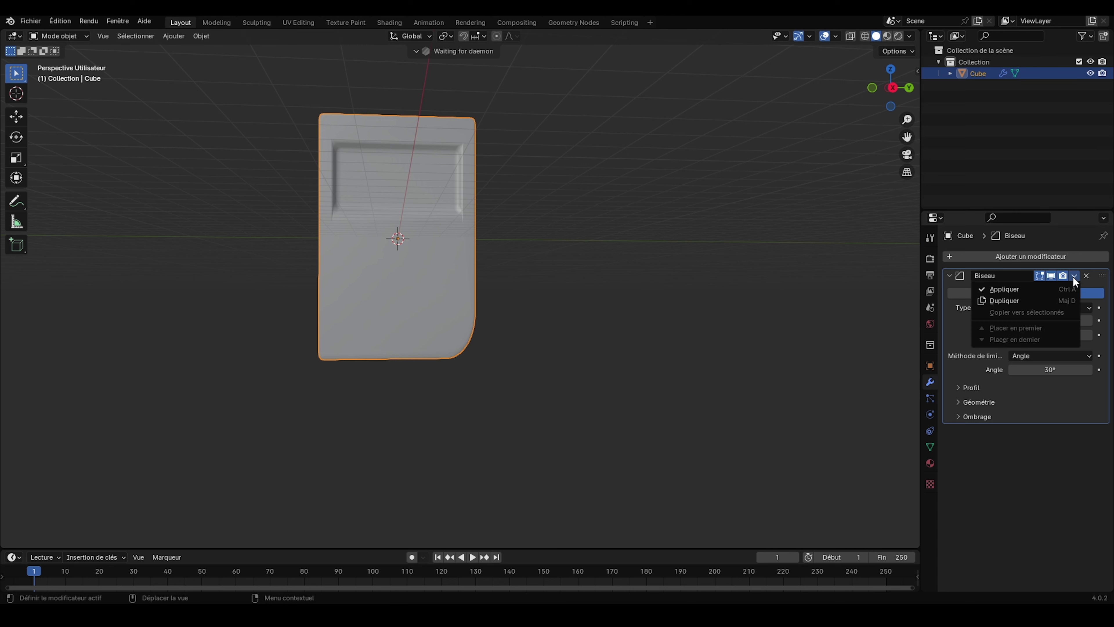
pyautogui.click(1027, 288)
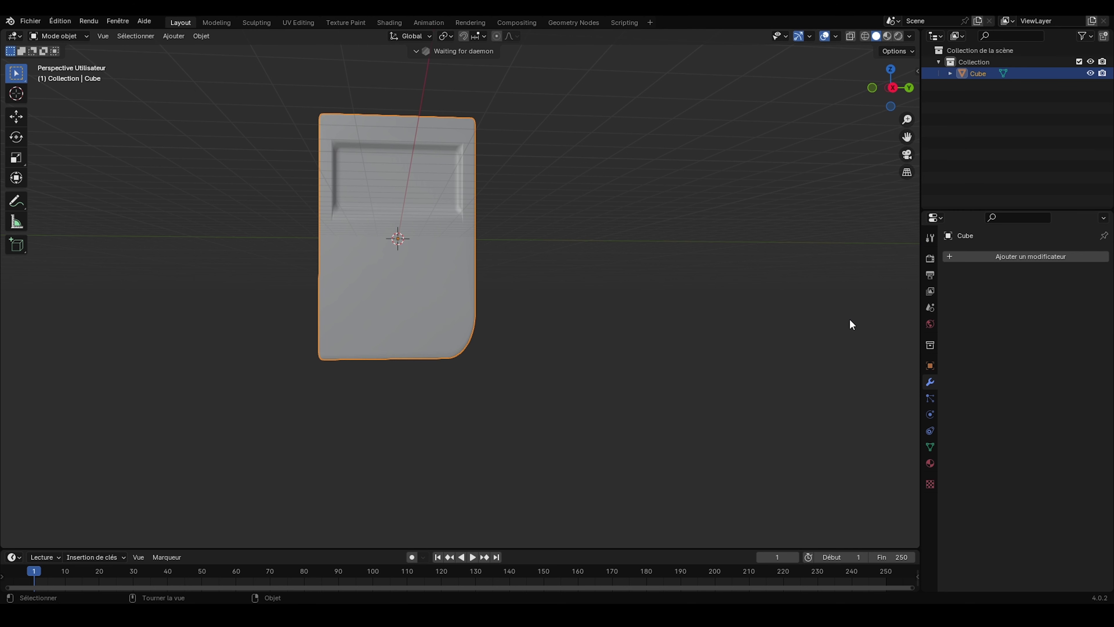
pyautogui.click(58, 39)
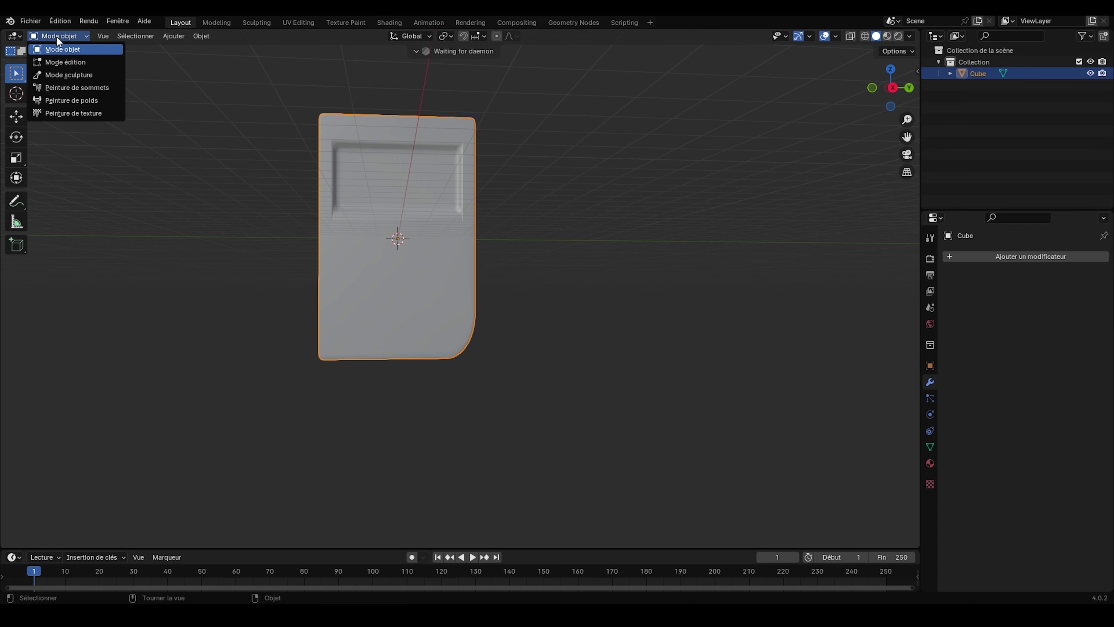
pyautogui.click(56, 59)
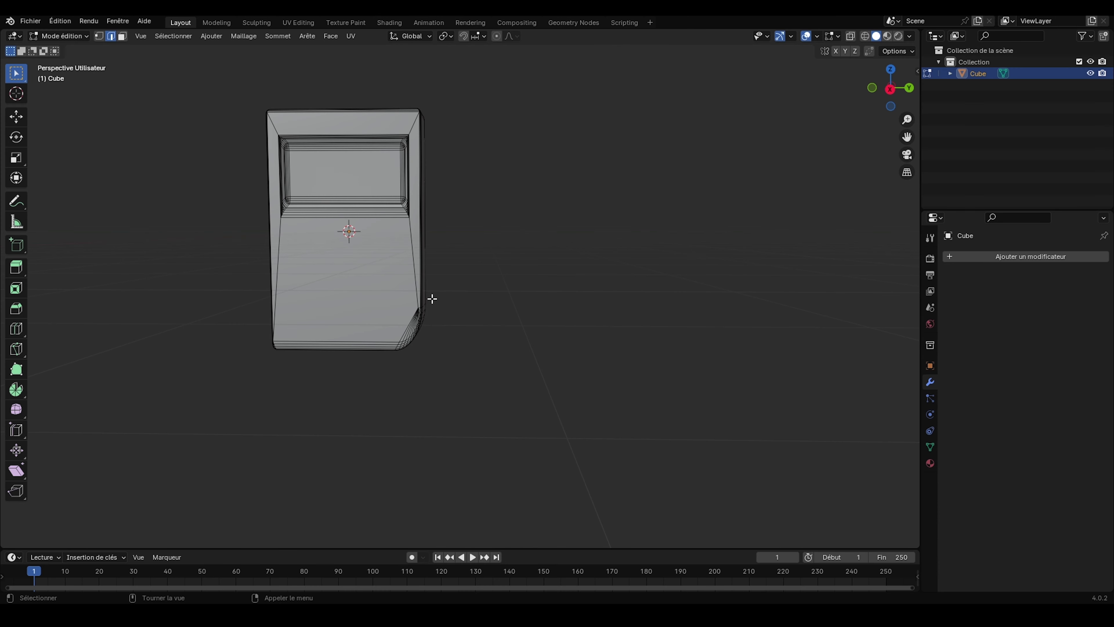
# Add two parallel loop cuts running around the body's sides, top and bottom
pyautogui.moveTo(557, 370); pyautogui.dragTo(490, 370, button='middle')
pyautogui.moveTo(379, 299); pyautogui.dragTo(379, 298, button='middle')
pyautogui.scroll(5, 444, 202)
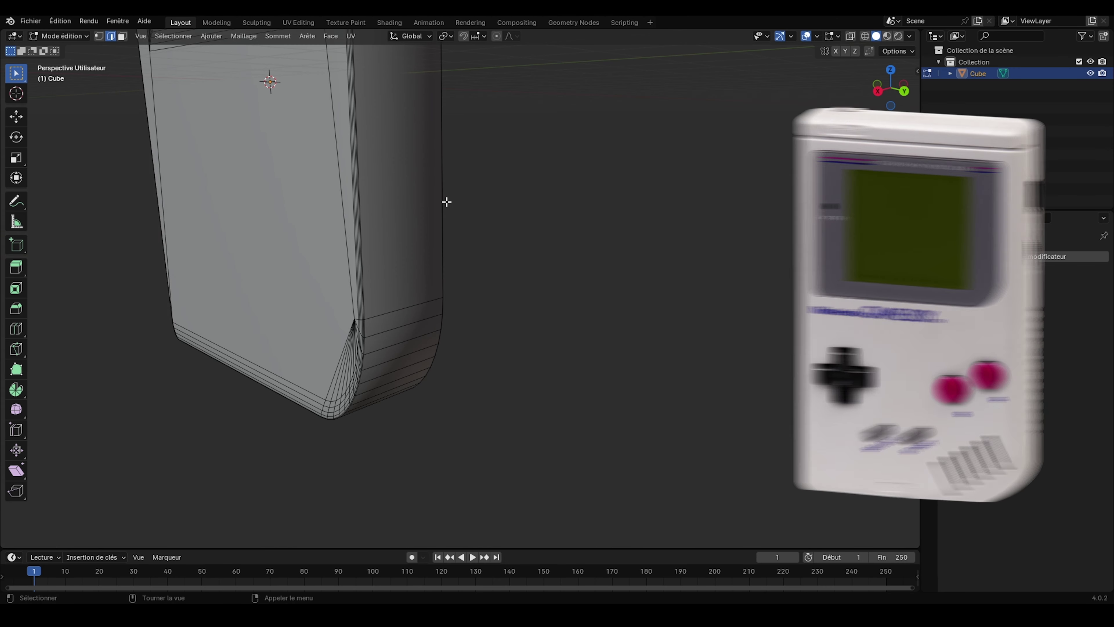
pyautogui.scroll(-3, 442, 204)
pyautogui.scroll(-2, 442, 204)
pyautogui.moveTo(468, 190); pyautogui.dragTo(396, 168, button='middle')
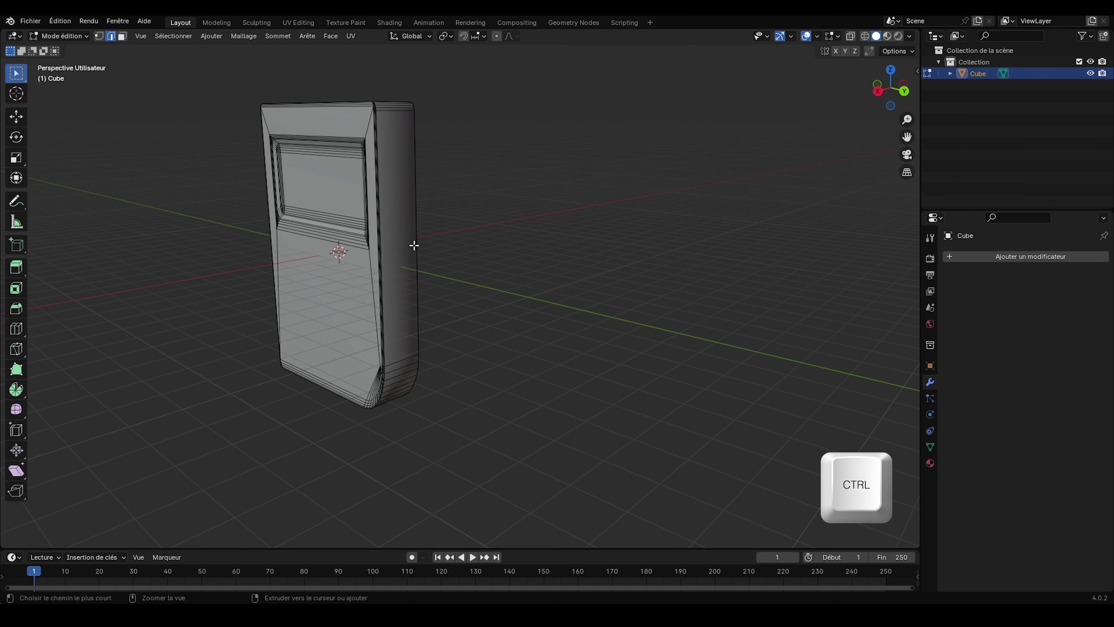
pyautogui.hotkey('ctrl', 'r')
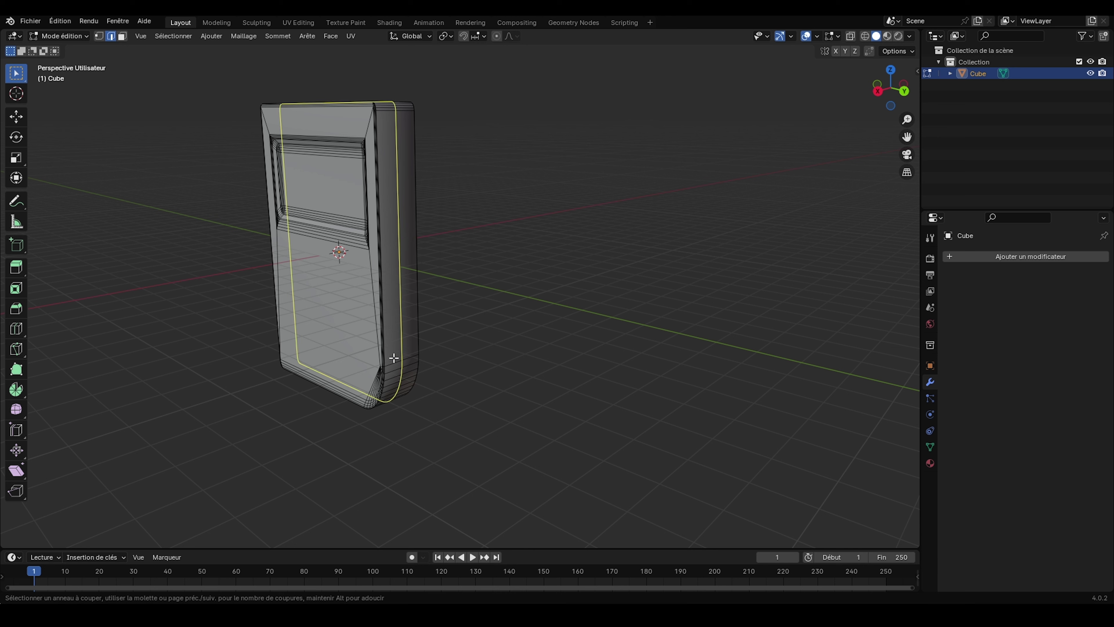
pyautogui.scroll(12, 393, 358)
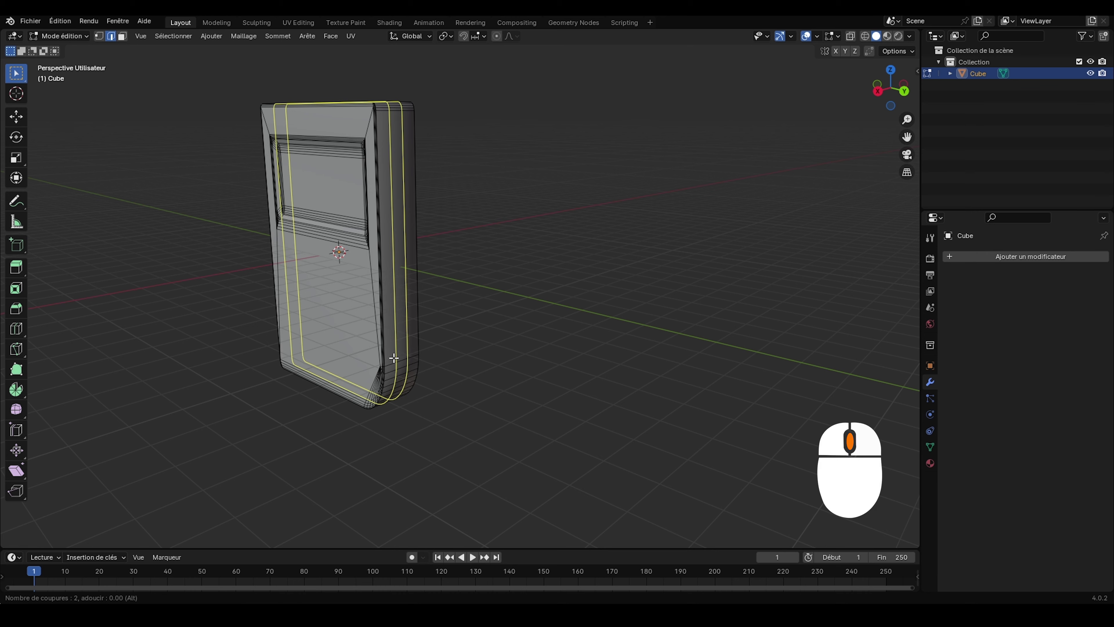
pyautogui.scroll(10, 394, 358)
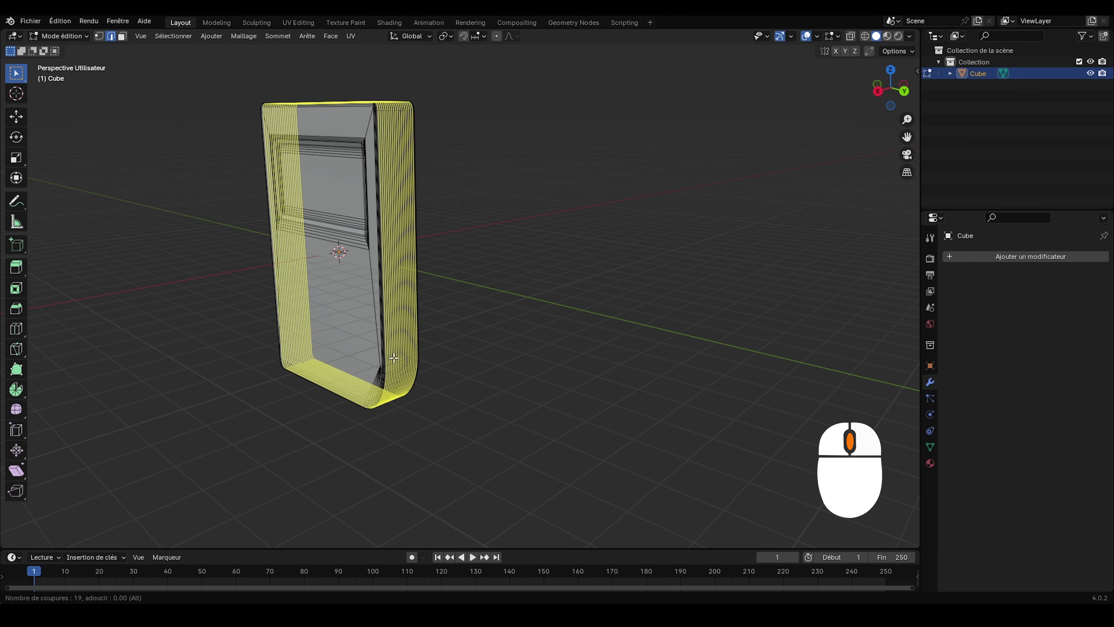
pyautogui.scroll(-20, 395, 357)
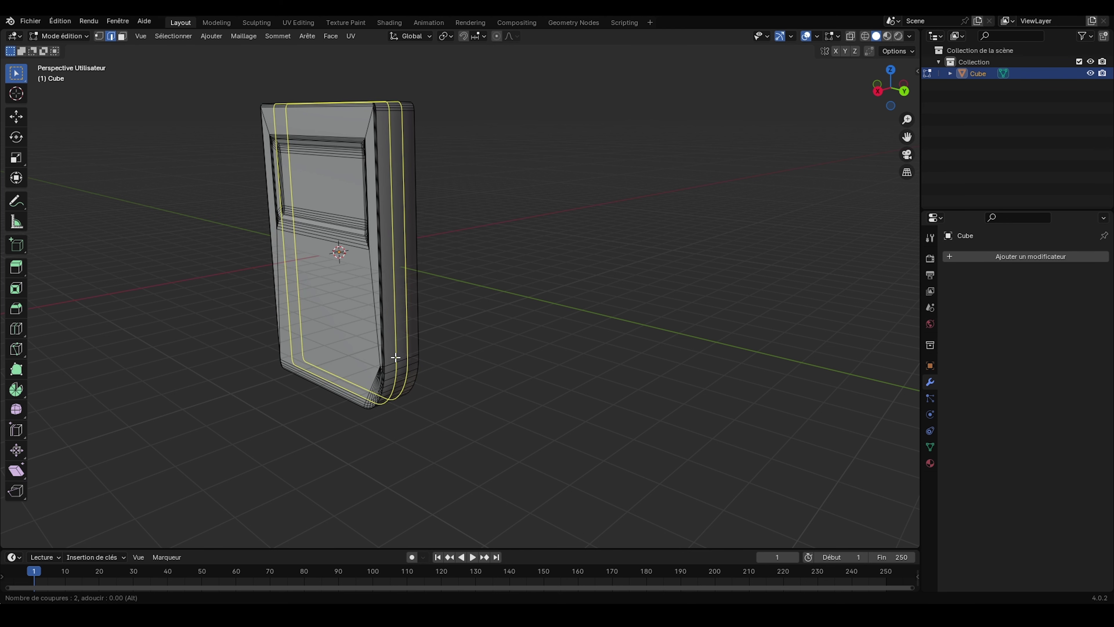
pyautogui.click(395, 358)
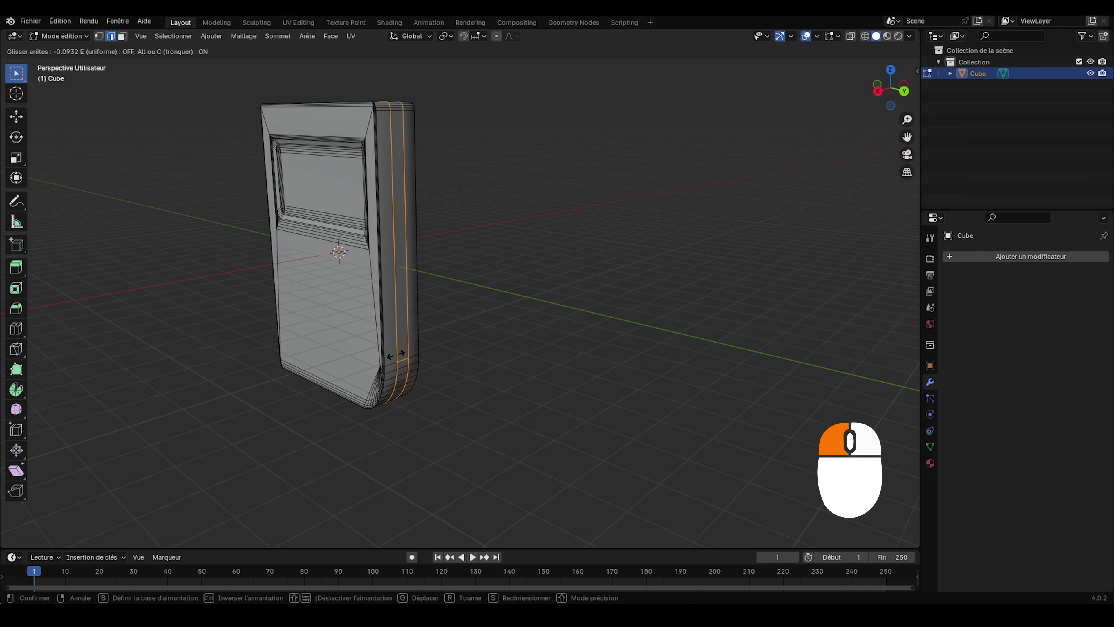
pyautogui.moveTo(395, 358); pyautogui.dragTo(405, 225, button='middle')
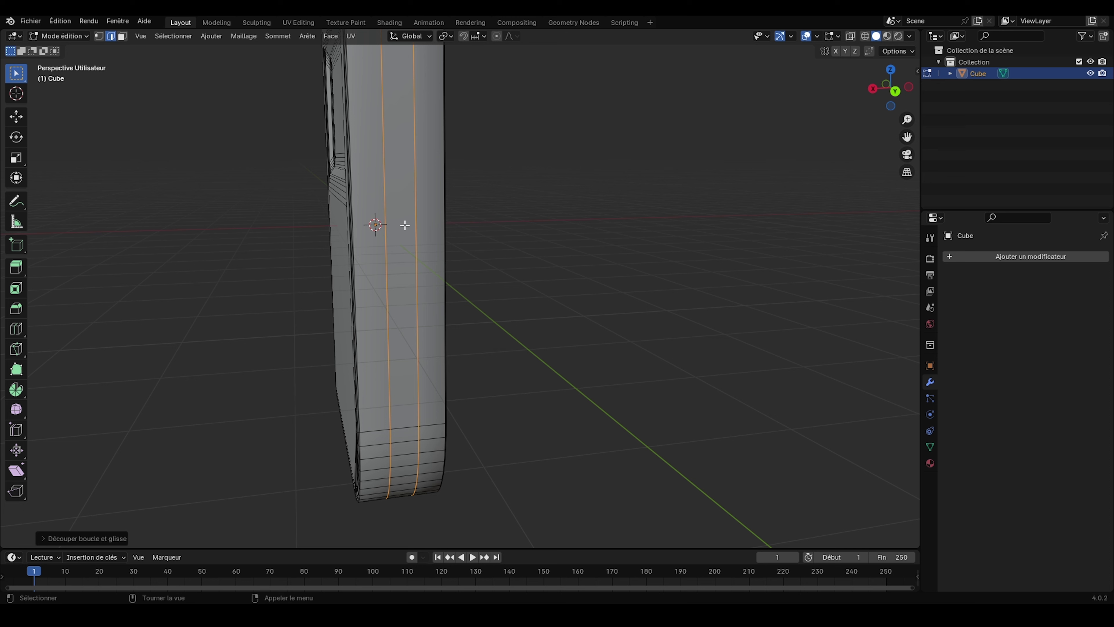
# Move the two side edge loops toward each other along the X axis, the rear one by about 0.2 m, leaving a narrow strip
pyautogui.hotkey('alt', 'a')
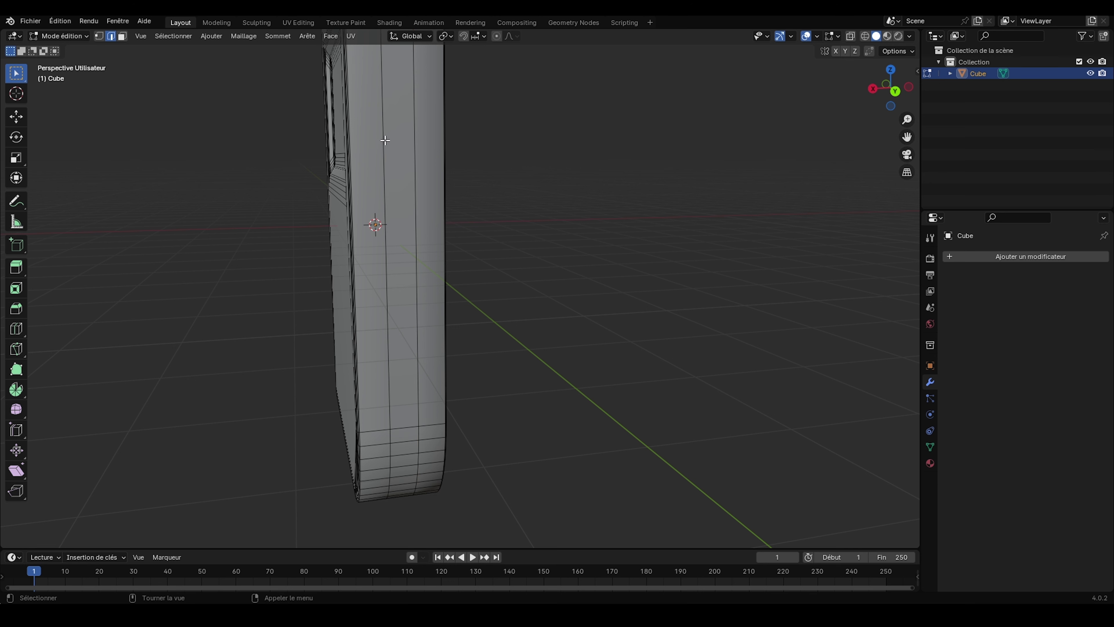
pyautogui.keyDown('alt'); pyautogui.click(383, 156); pyautogui.keyUp('alt')
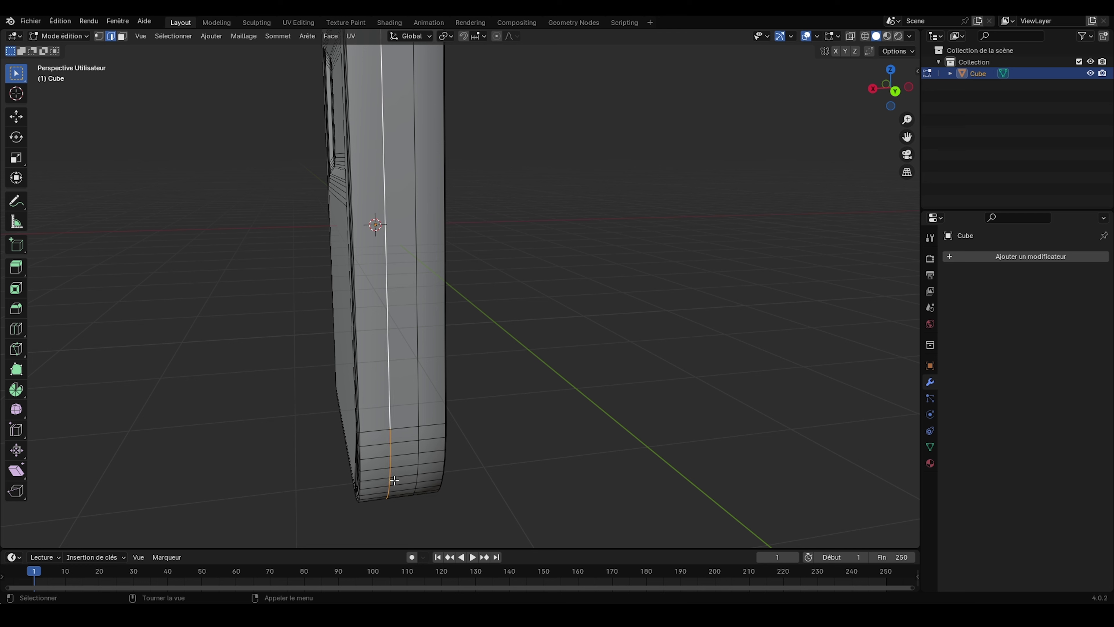
pyautogui.press('g')
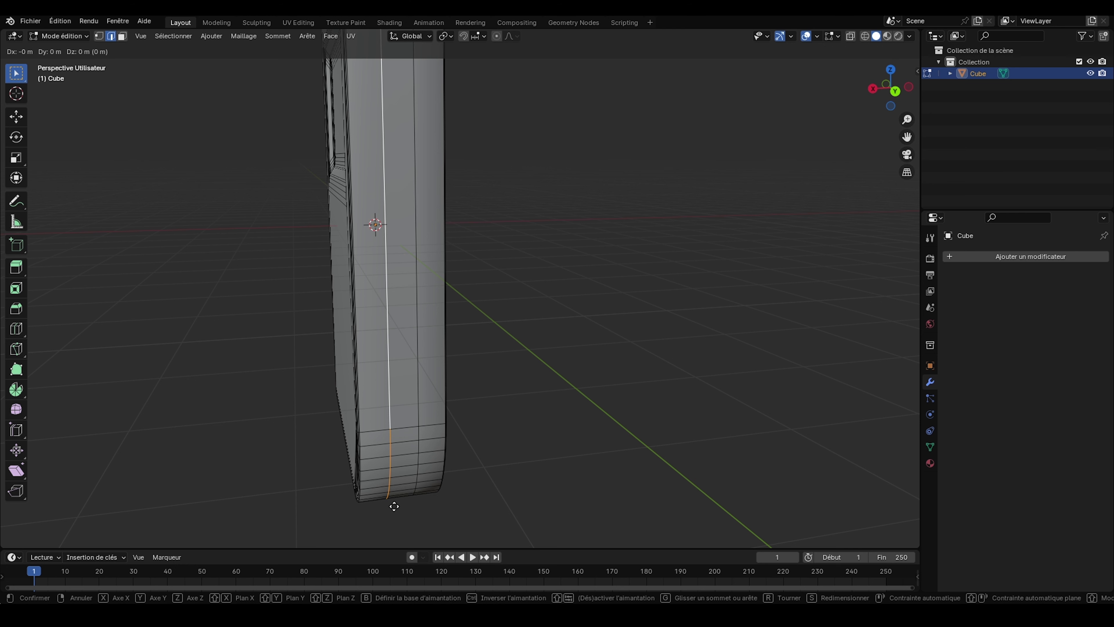
pyautogui.press('g')
pyautogui.press('x')
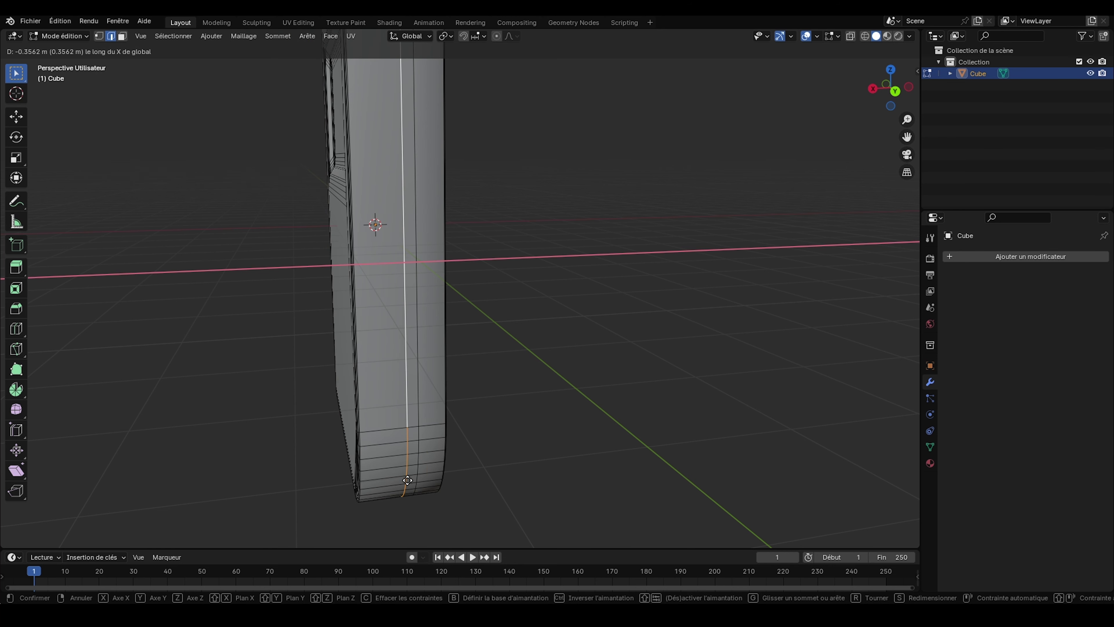
pyautogui.click(404, 480)
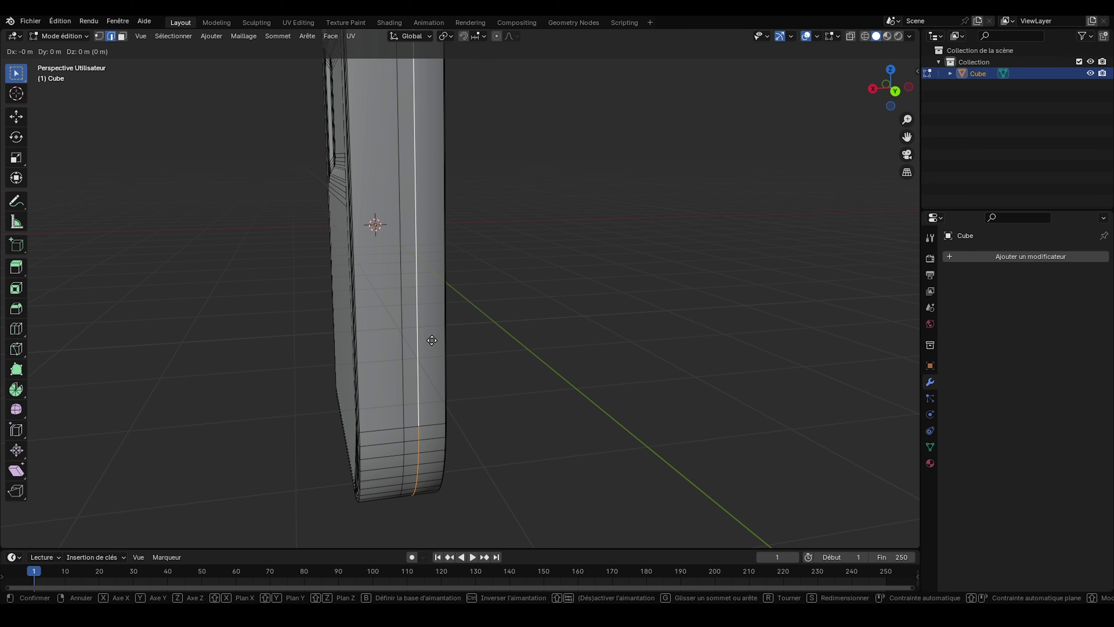
pyautogui.press('x')
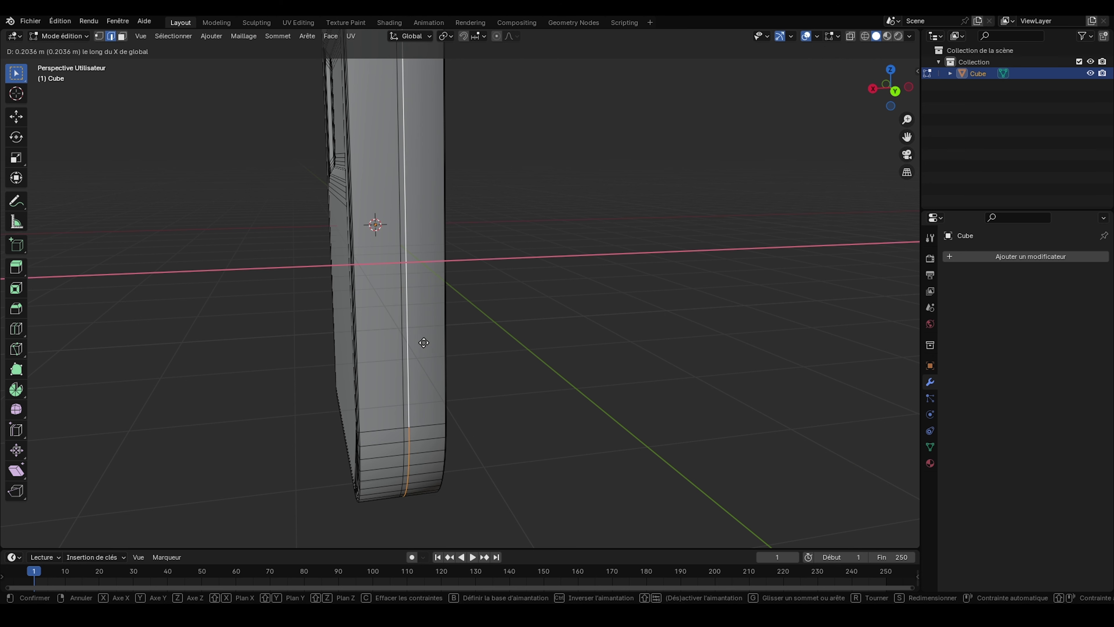
pyautogui.click(423, 342)
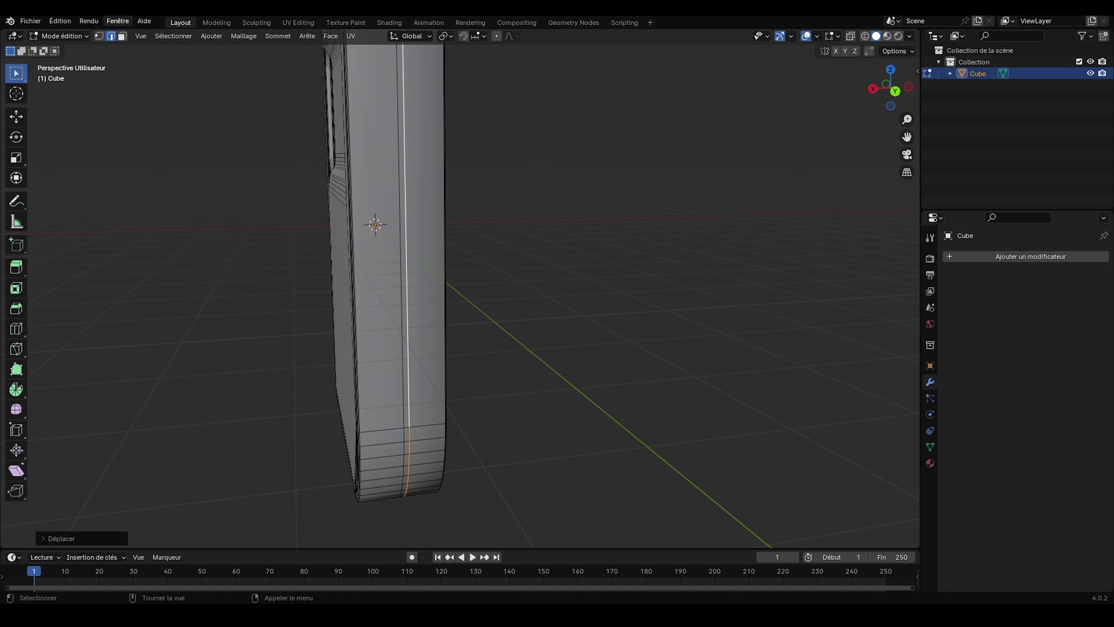
# Select the narrow loop of faces between the two edge loops around the body's sides
pyautogui.click(122, 36)
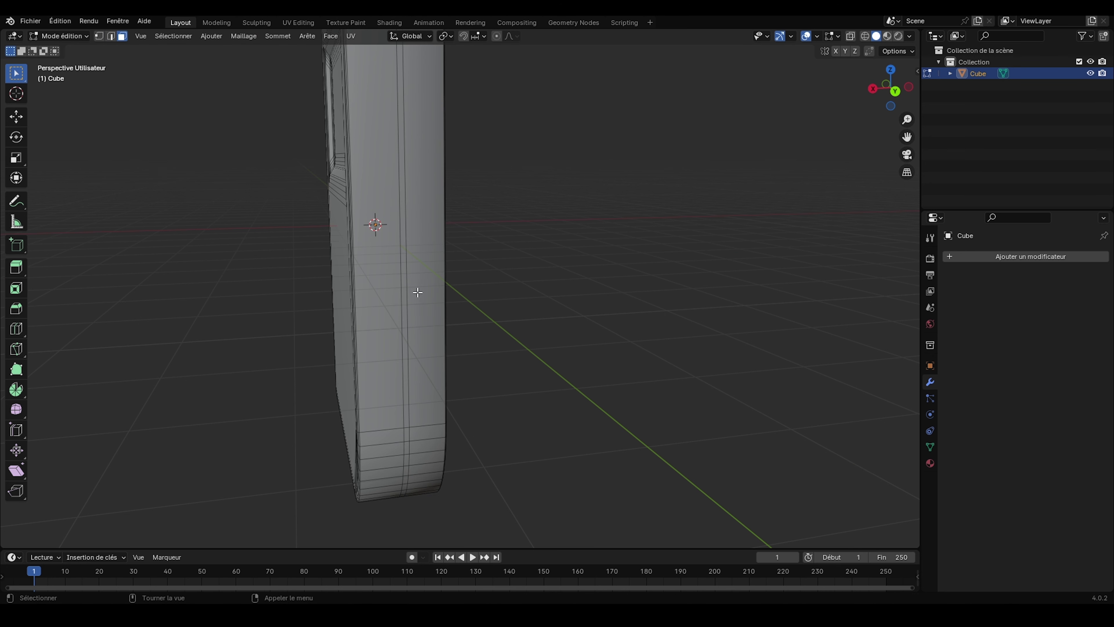
pyautogui.scroll(1, 402, 325)
pyautogui.scroll(1, 403, 328)
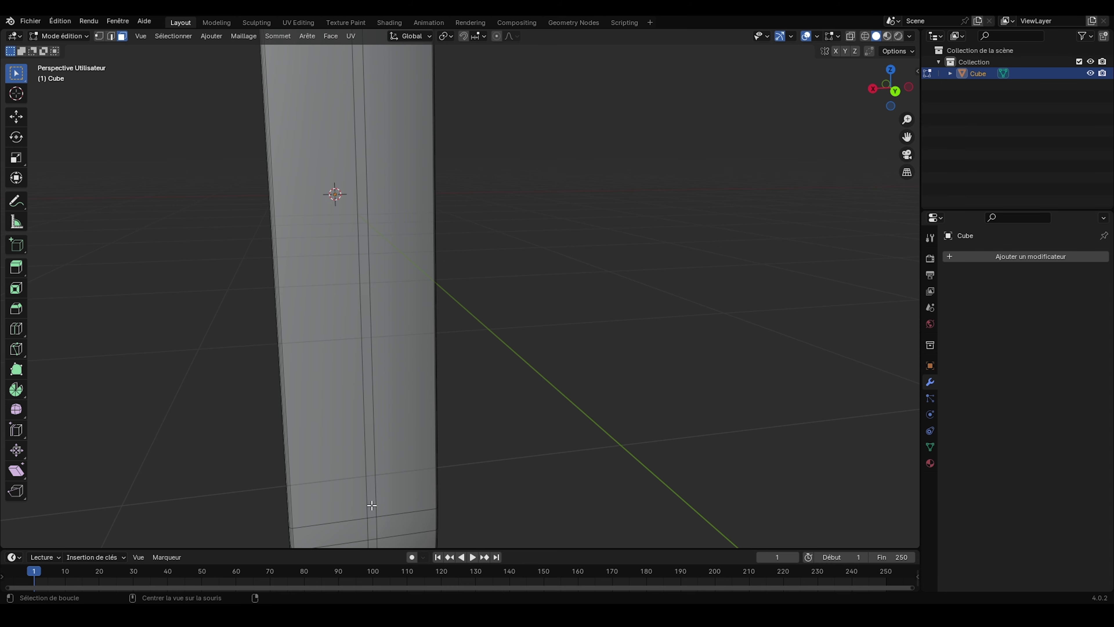
pyautogui.keyDown('alt'); pyautogui.click(372, 516); pyautogui.keyUp('alt')
pyautogui.moveTo(372, 516); pyautogui.dragTo(373, 474, button='middle')
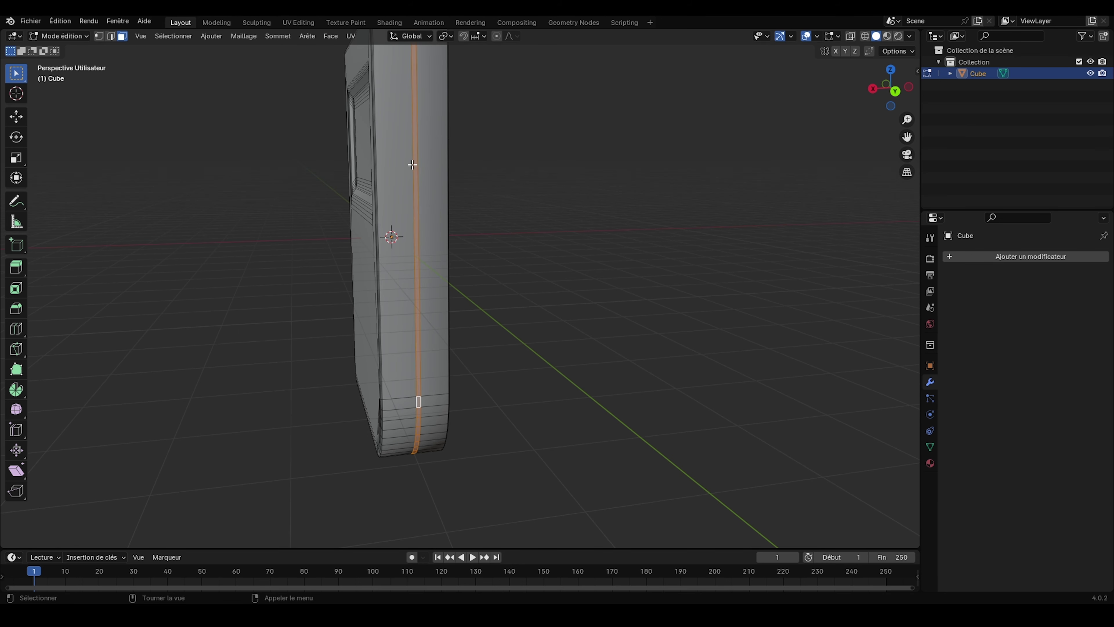
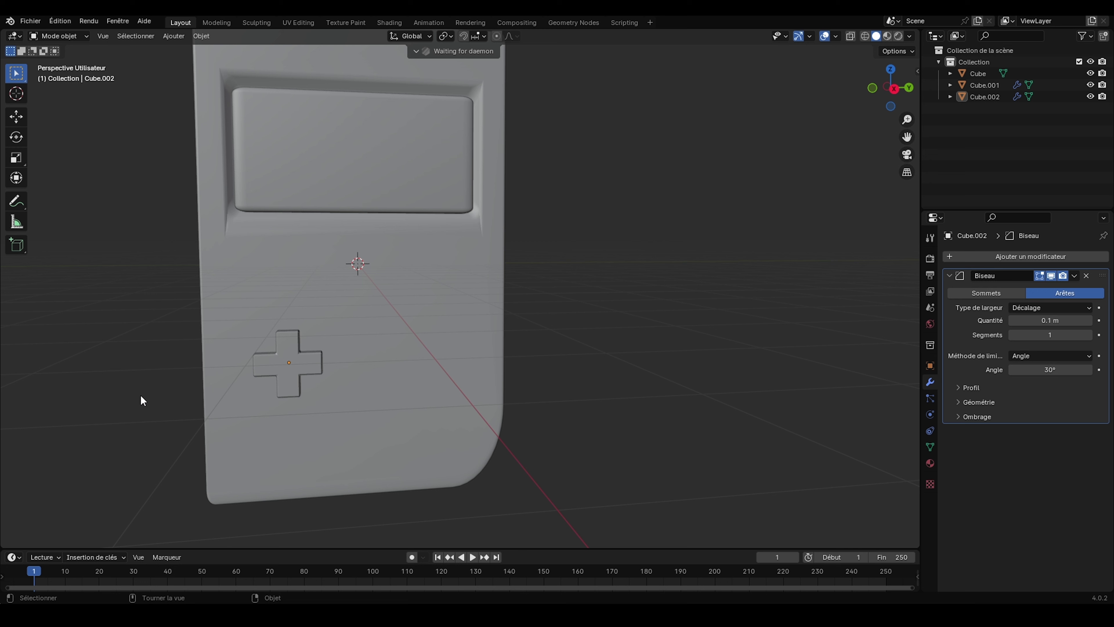
# Add a mesh cylinder and rotate it 90° about the Y axis so its flat end faces the front
pyautogui.hotkey('shift', 'a')
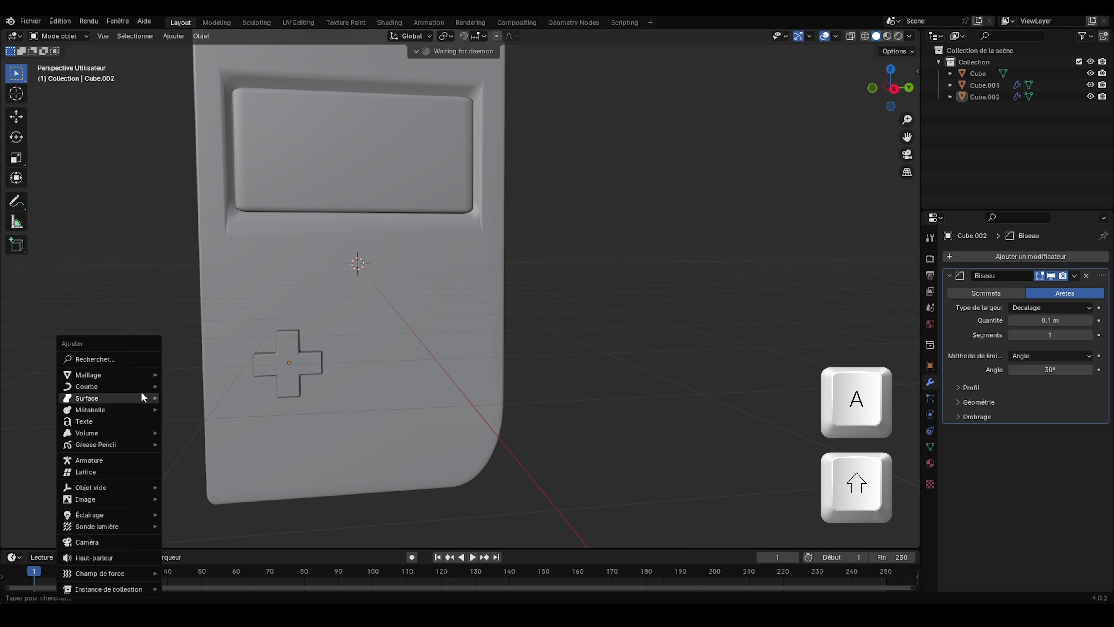
pyautogui.moveTo(130, 375)
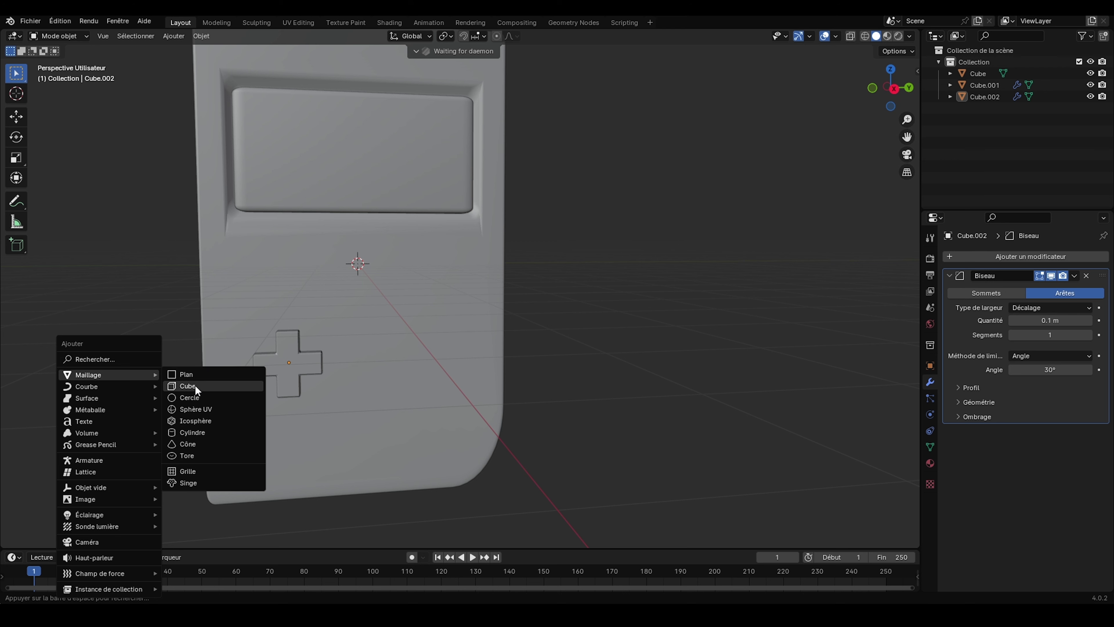
pyautogui.click(193, 432)
pyautogui.moveTo(212, 419); pyautogui.dragTo(271, 326, button='middle')
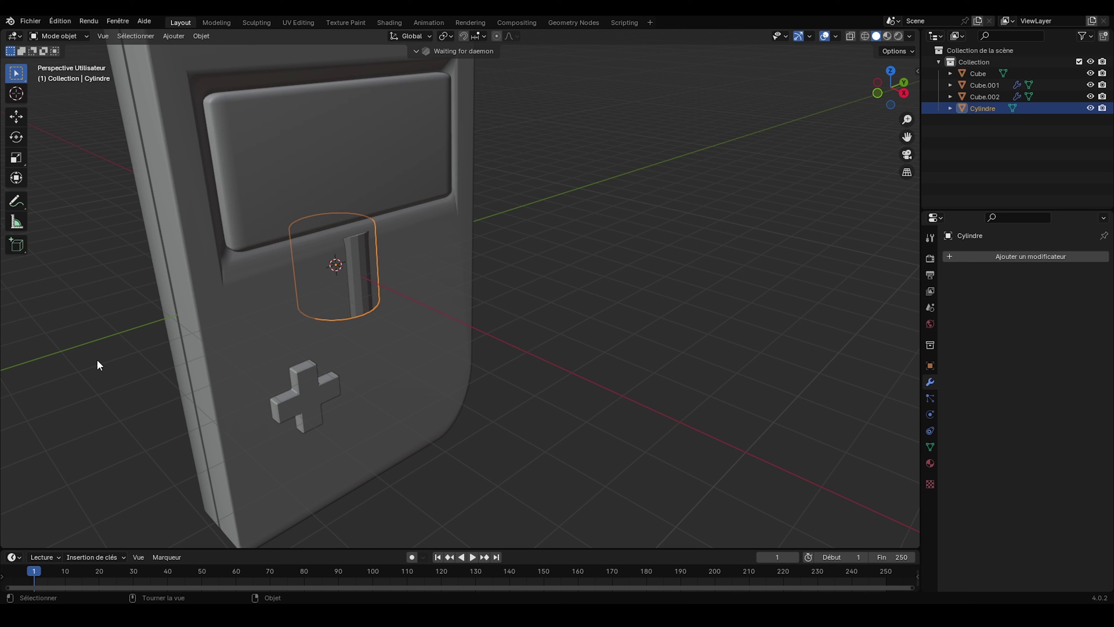
pyautogui.press('r')
pyautogui.press('y')
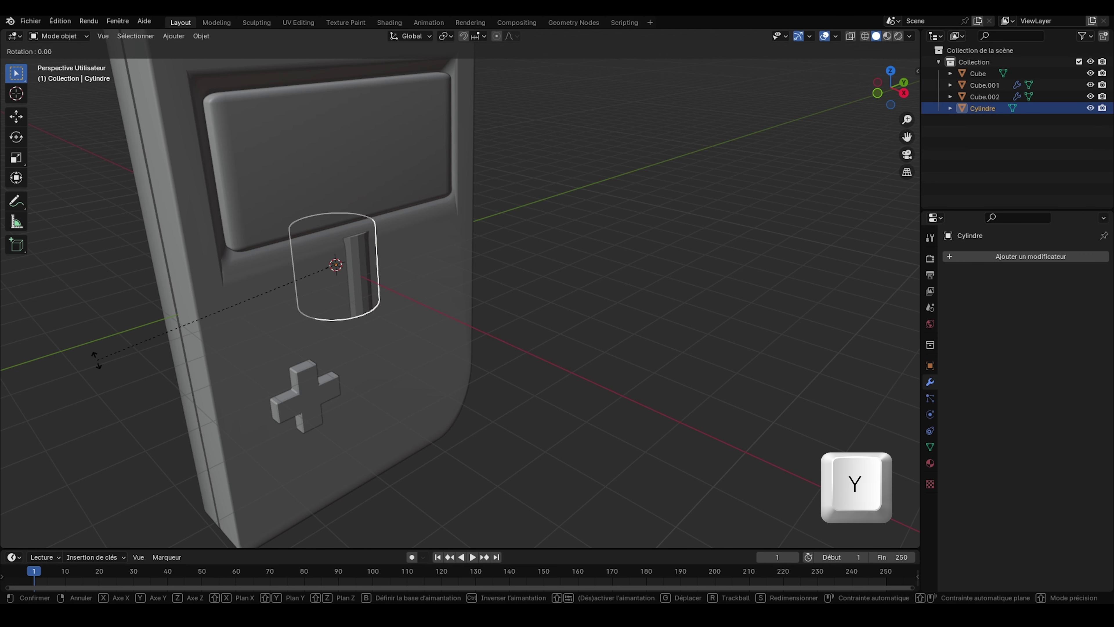
pyautogui.press('9')
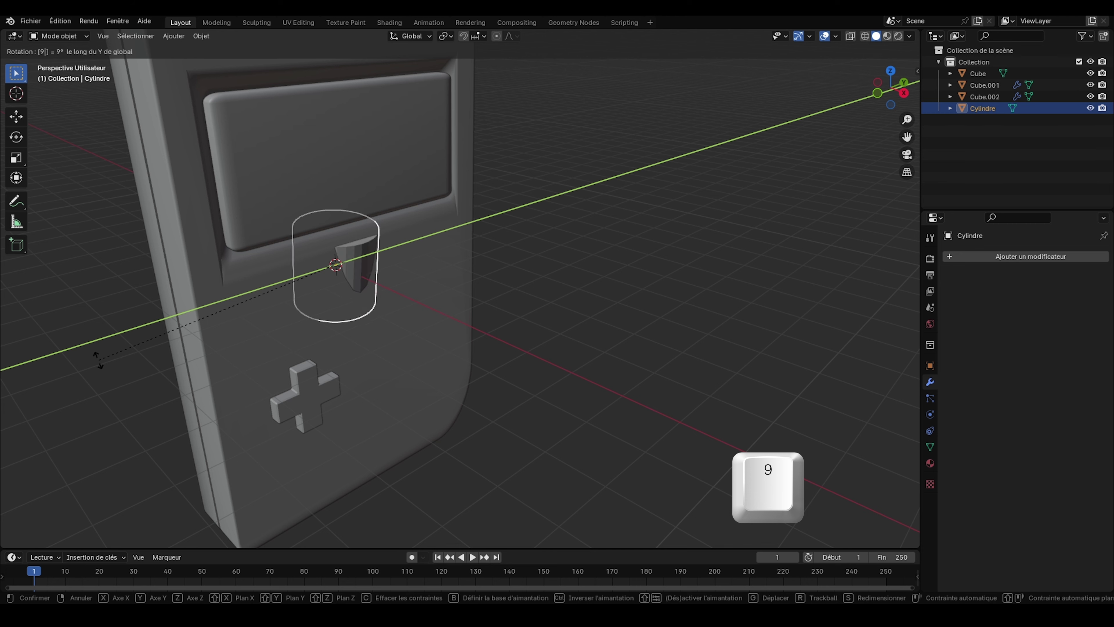
pyautogui.press('0')
pyautogui.click(100, 364)
# Scale the cylinder down and place it on the lower front of the body as a round button
pyautogui.moveTo(100, 365); pyautogui.dragTo(341, 259, button='middle')
pyautogui.press('g')
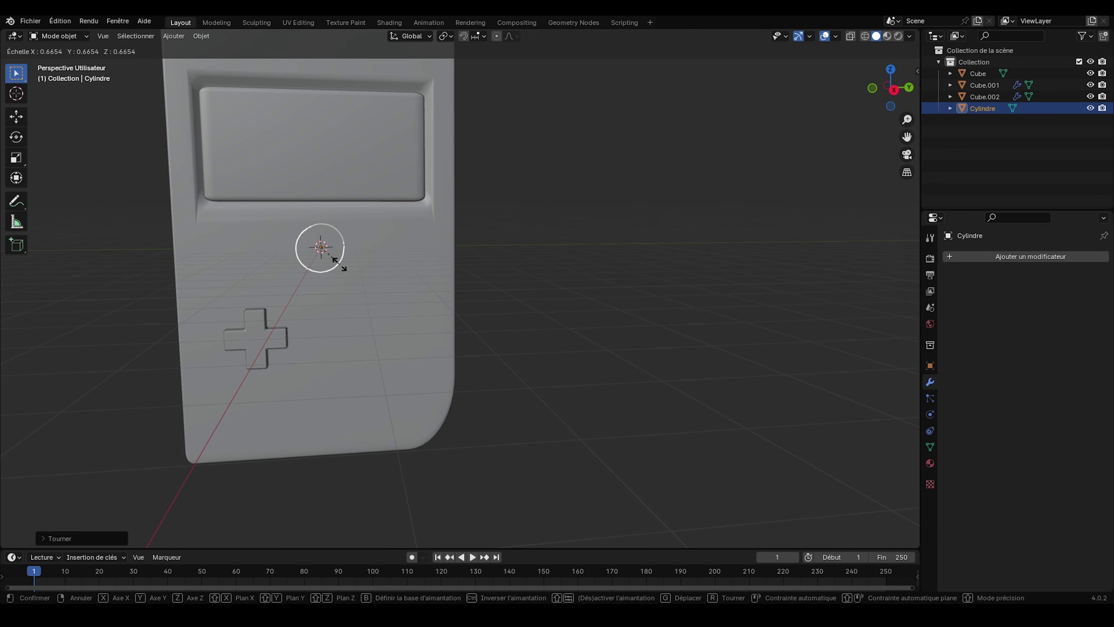
pyautogui.press('z')
pyautogui.click(169, 417)
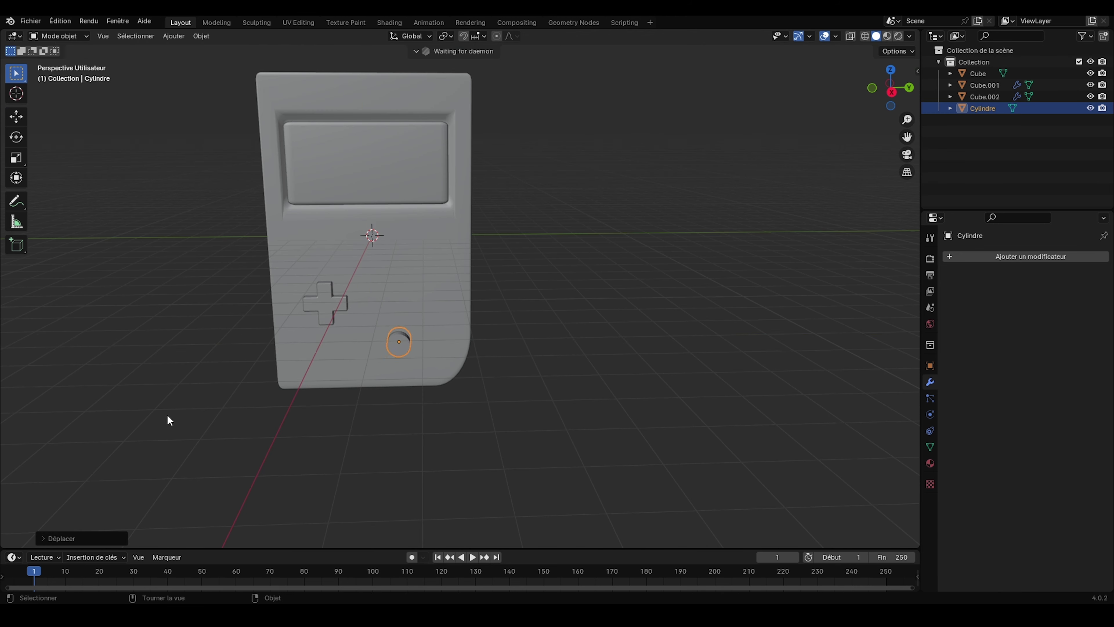
# Add a Bevel modifier with 5 segments to the round button and shade it smooth
pyautogui.scroll(4, 169, 418)
pyautogui.click(988, 258)
pyautogui.click(870, 281)
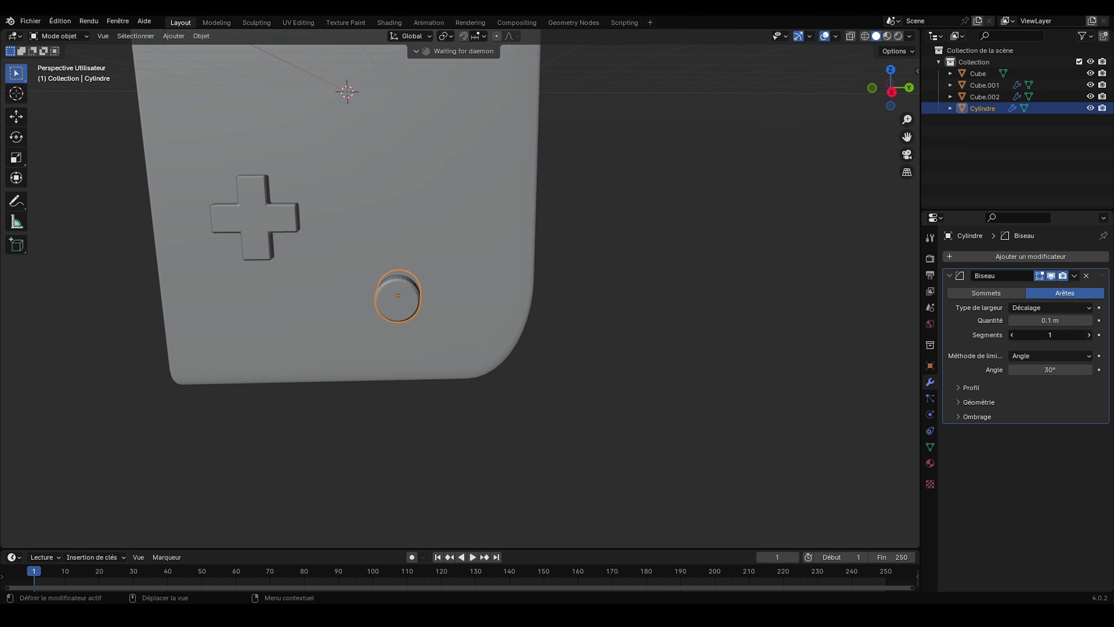
pyautogui.keyDown('ctrl'); pyautogui.scroll(4, 1049, 335); pyautogui.keyUp('ctrl')
pyautogui.rightClick(408, 307)
pyautogui.click(383, 306)
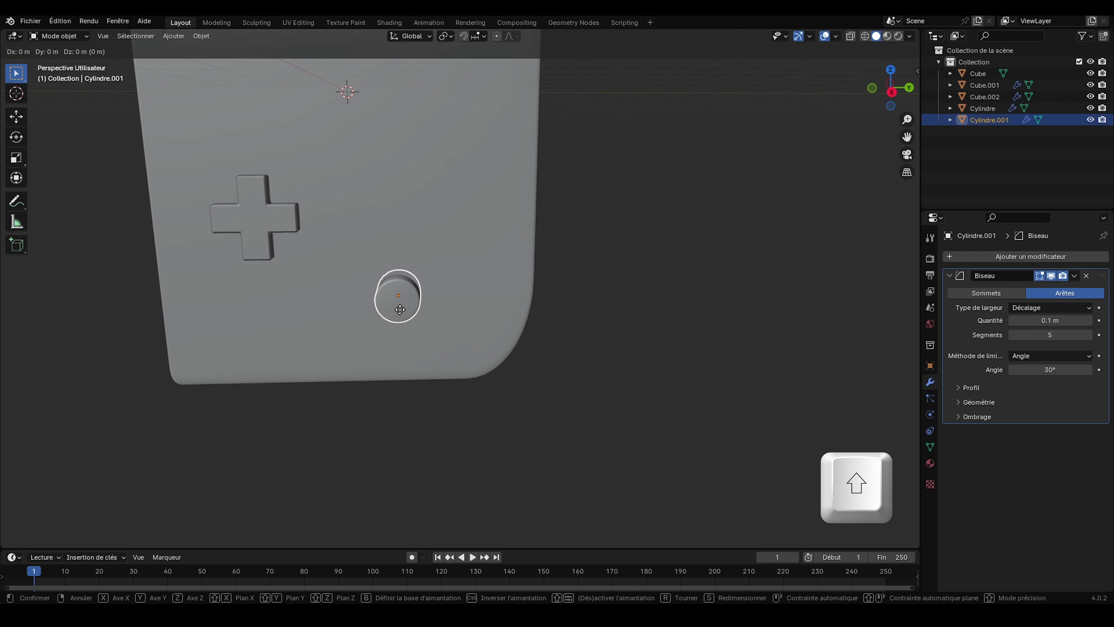
# Duplicate the round button and place the copy above and to the right of the original
pyautogui.hotkey('shift', 'd')
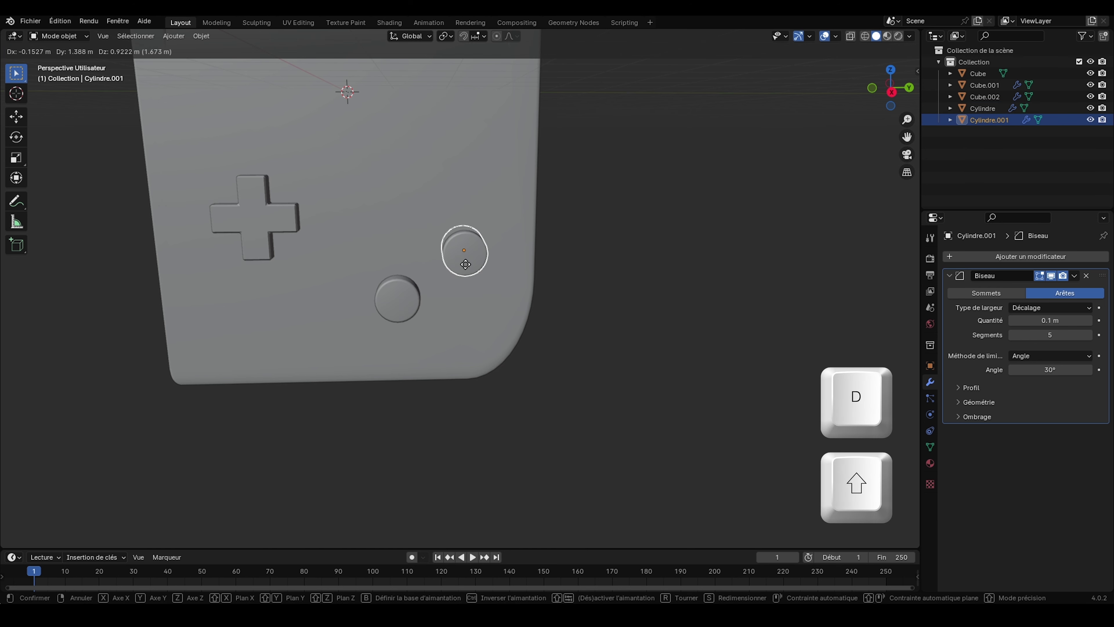
pyautogui.press('y')
pyautogui.click(475, 252)
pyautogui.press('g')
pyautogui.click(468, 199)
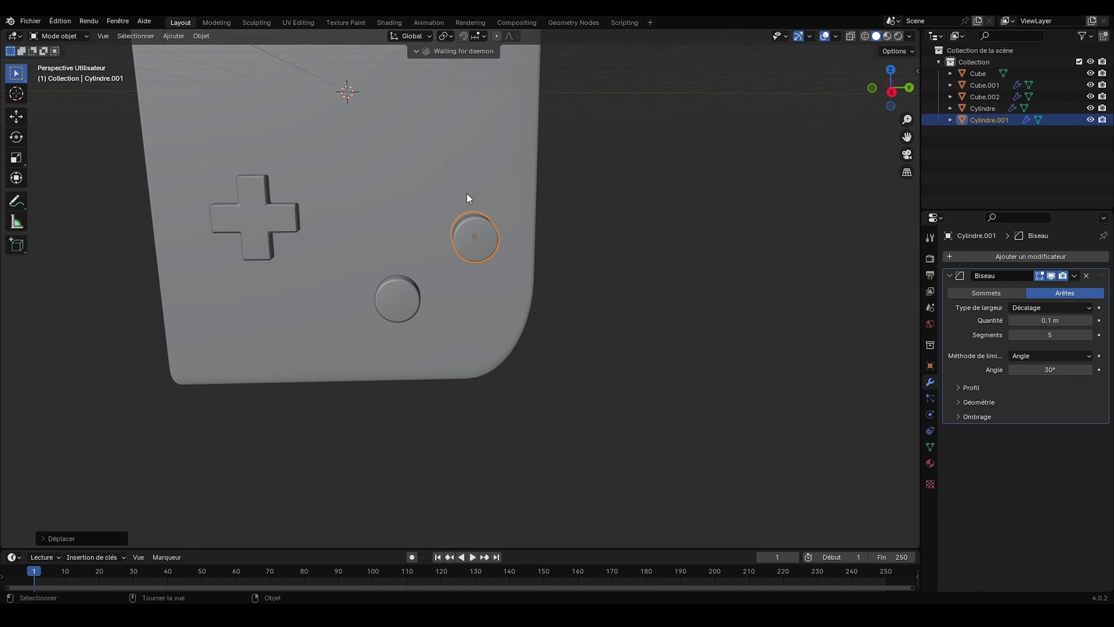
# In the right orthographic view, duplicate the lower round button and place the copy near the body's lower edge, below the directional pad
pyautogui.click(396, 308)
pyautogui.scroll(-4, 627, 338)
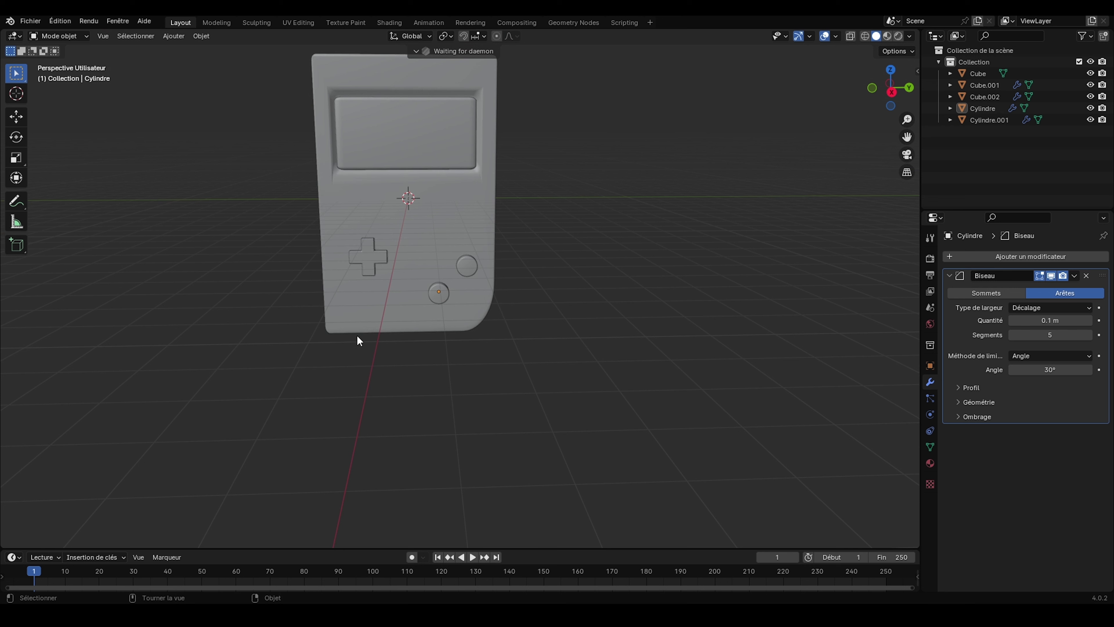
pyautogui.click(892, 93)
pyautogui.scroll(2, 429, 395)
pyautogui.click(440, 371)
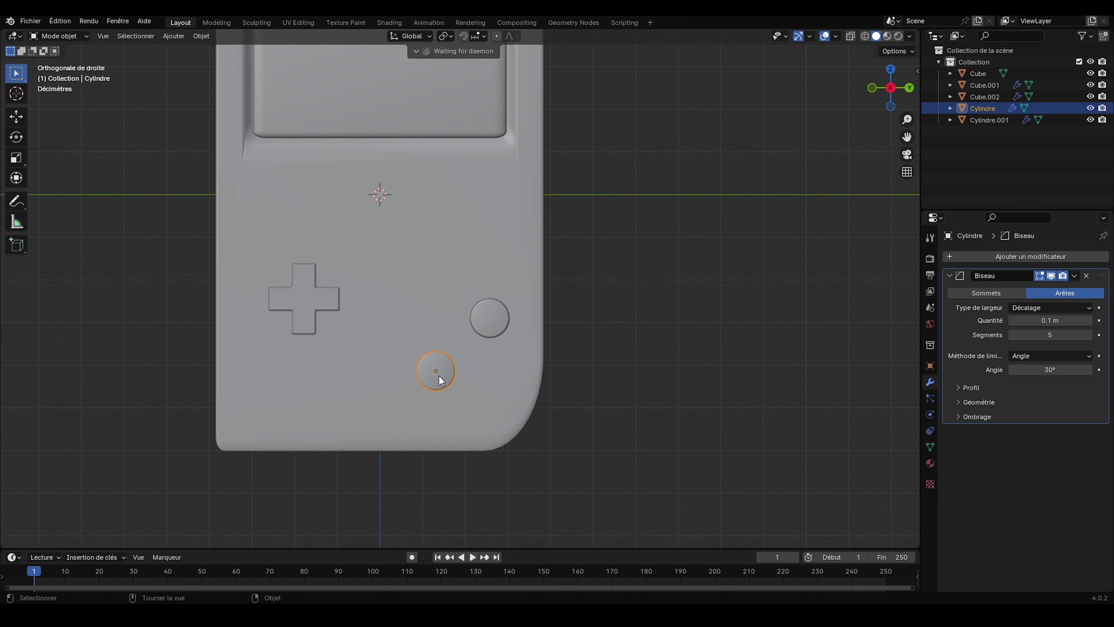
pyautogui.hotkey('shift', 'd')
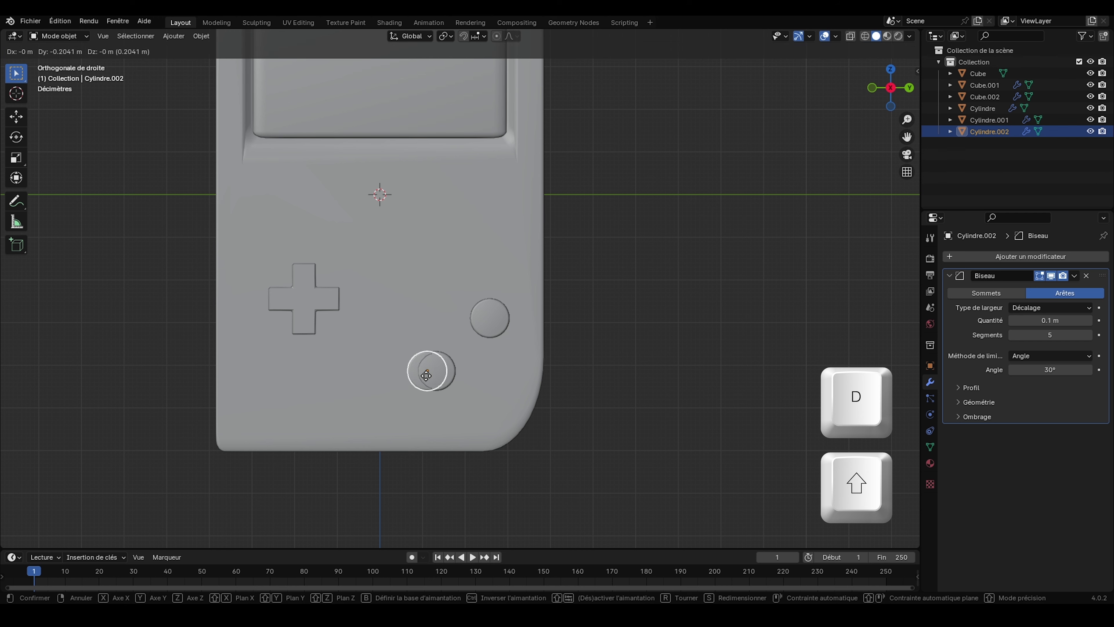
pyautogui.click(355, 398)
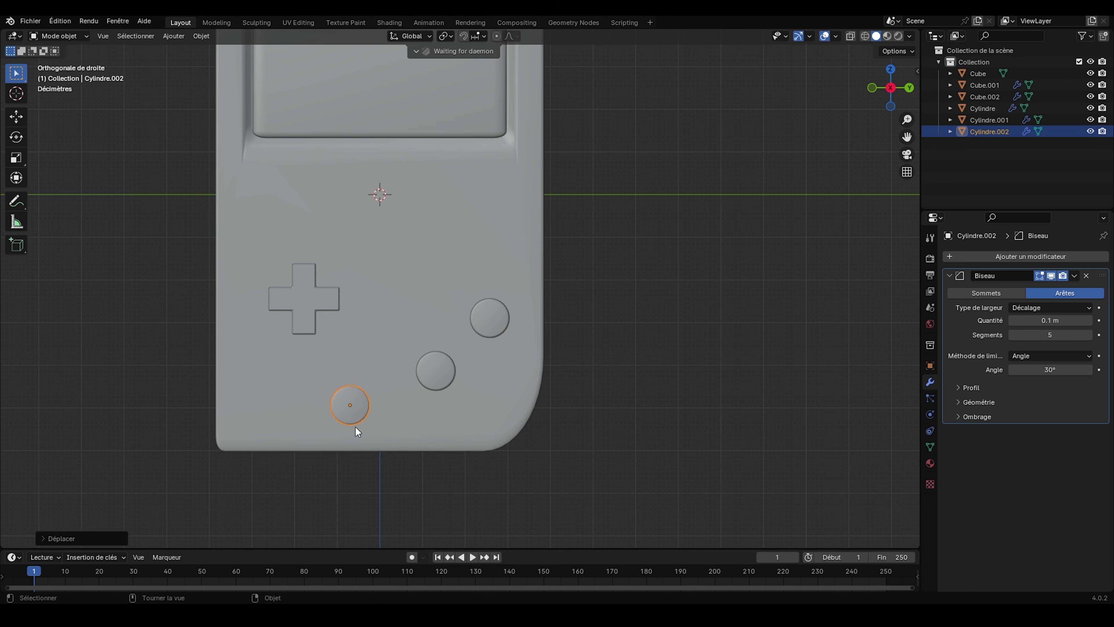
# In Edit Mode with X-ray on, stretch the left half of the third button's vertices along the Y axis into a pill shape
pyautogui.keyDown('shift'); pyautogui.moveTo(277, 474); pyautogui.dragTo(375, 349, button='middle'); pyautogui.keyUp('shift')
pyautogui.scroll(2, 444, 255)
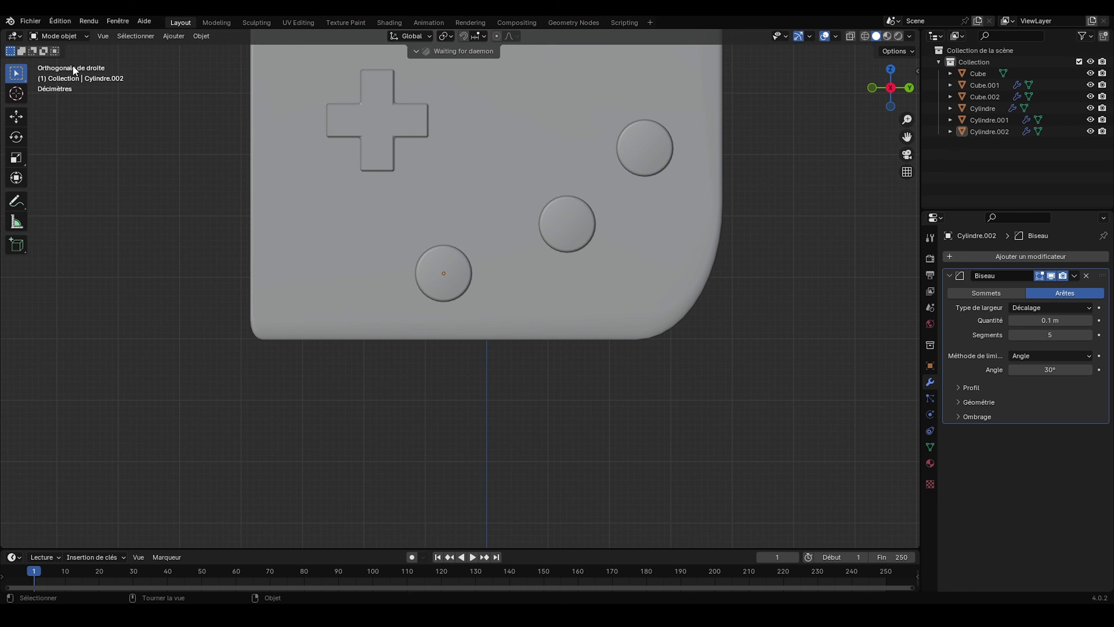
pyautogui.click(74, 33)
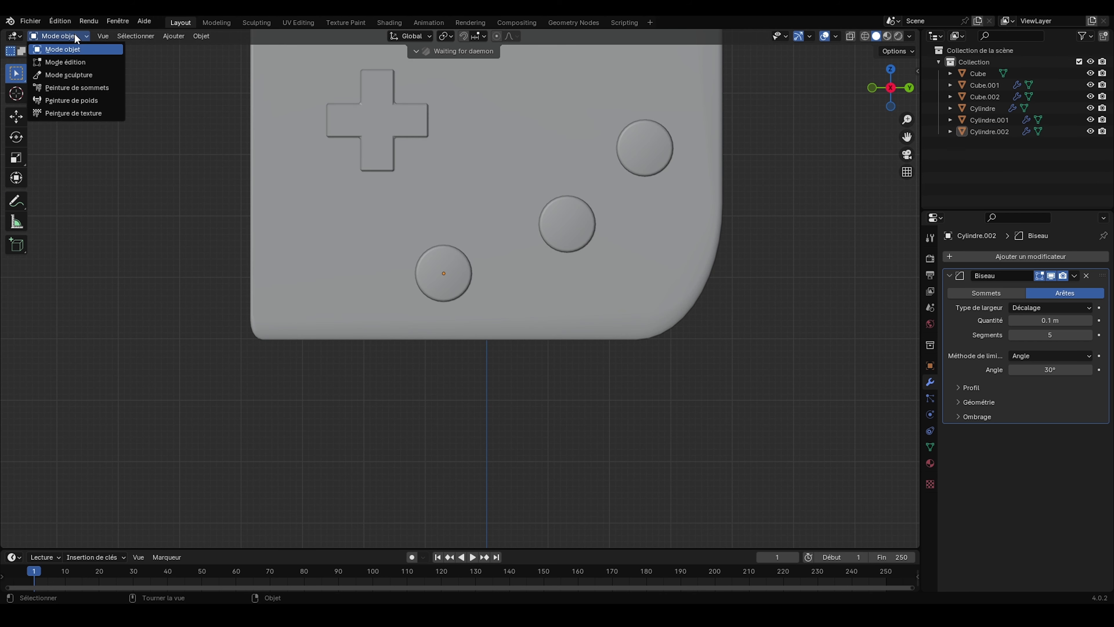
pyautogui.click(82, 66)
pyautogui.scroll(3, 87, 57)
pyautogui.click(98, 35)
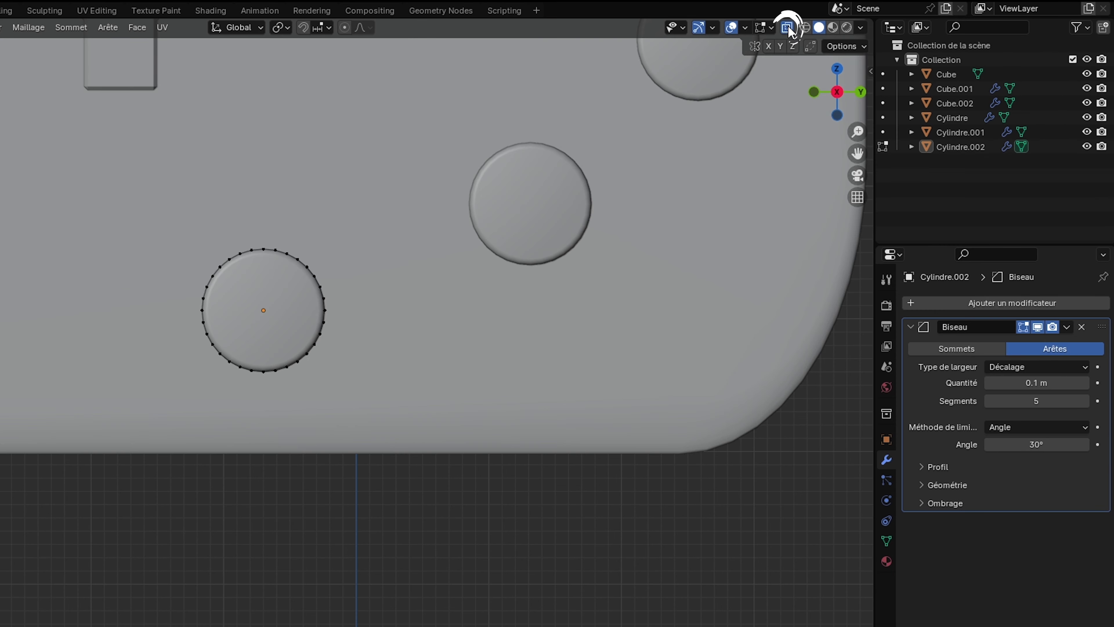
pyautogui.click(850, 36)
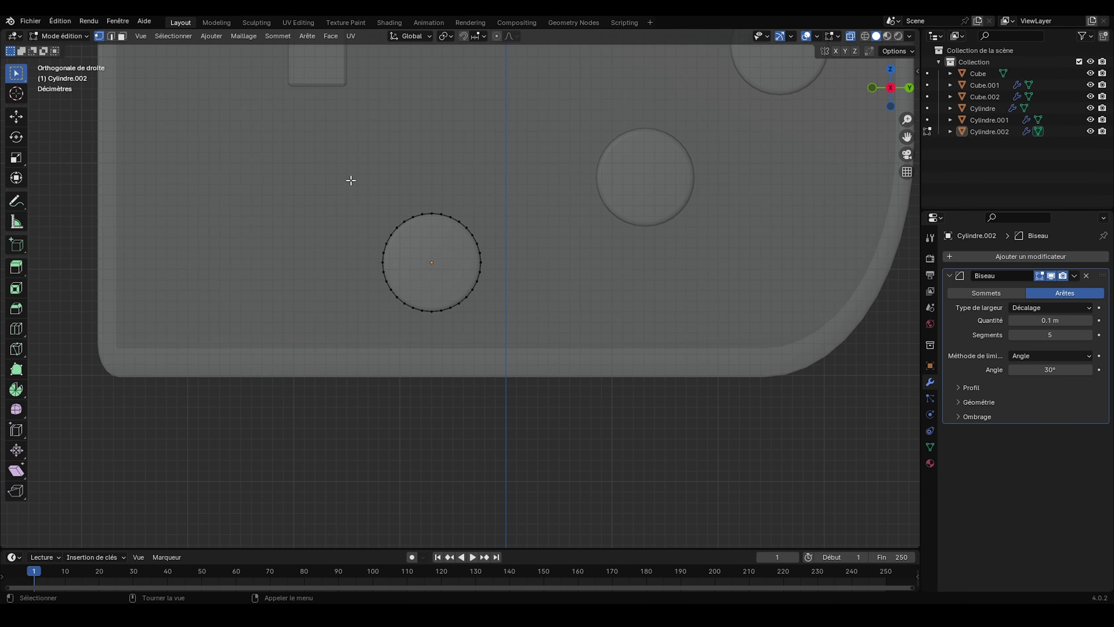
pyautogui.moveTo(350, 178); pyautogui.dragTo(434, 334)
pyautogui.press('g')
pyautogui.press('y')
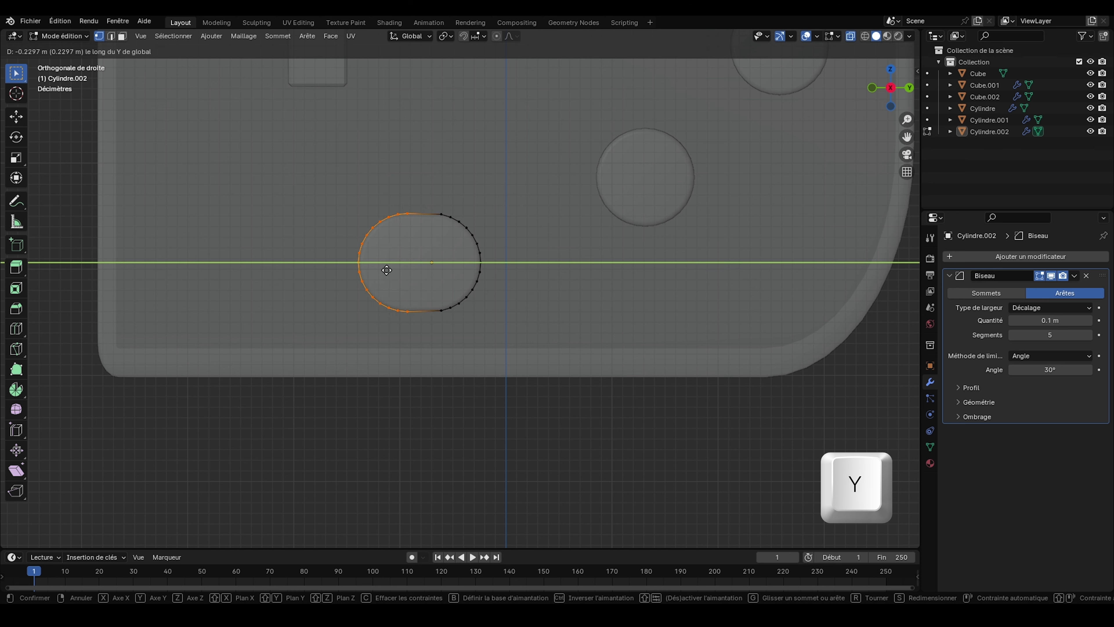
pyautogui.click(279, 258)
pyautogui.click(498, 227)
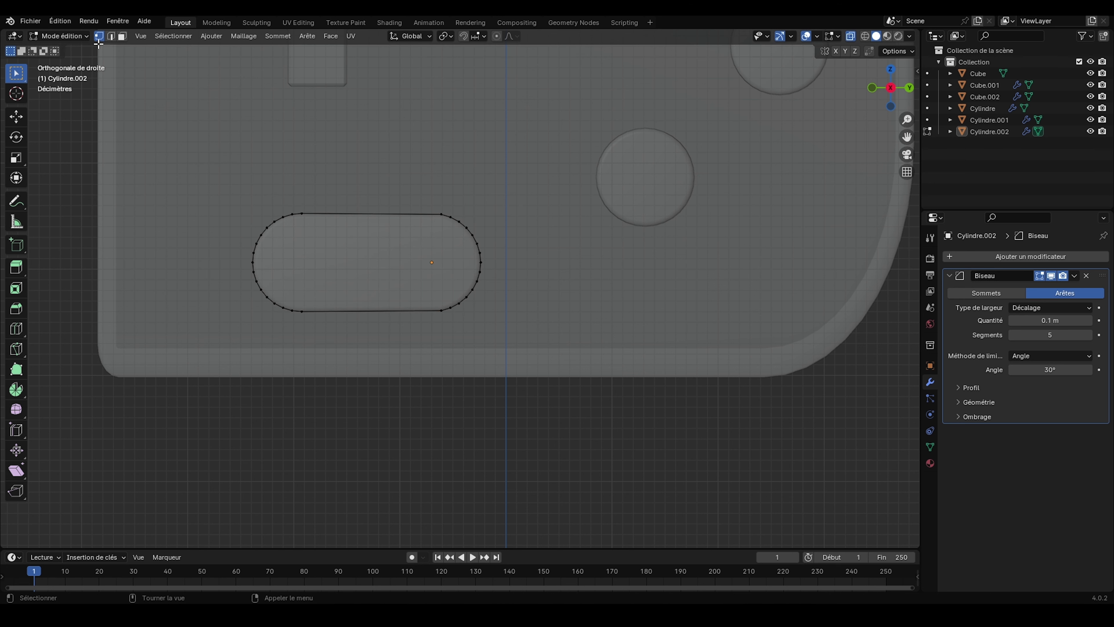
# In Object Mode, scale the pill-shaped button down and rotate it so it slants upward to the right
pyautogui.click(66, 36)
pyautogui.click(58, 49)
pyautogui.click(395, 254)
pyautogui.press('s')
pyautogui.click(412, 284)
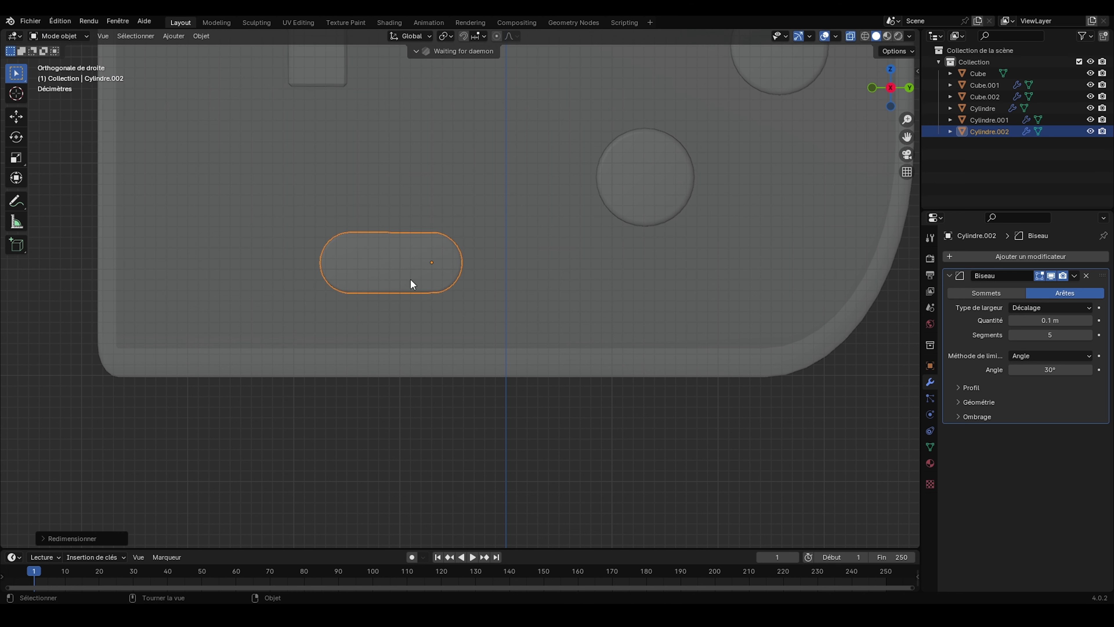
pyautogui.click(413, 270)
pyautogui.press('r')
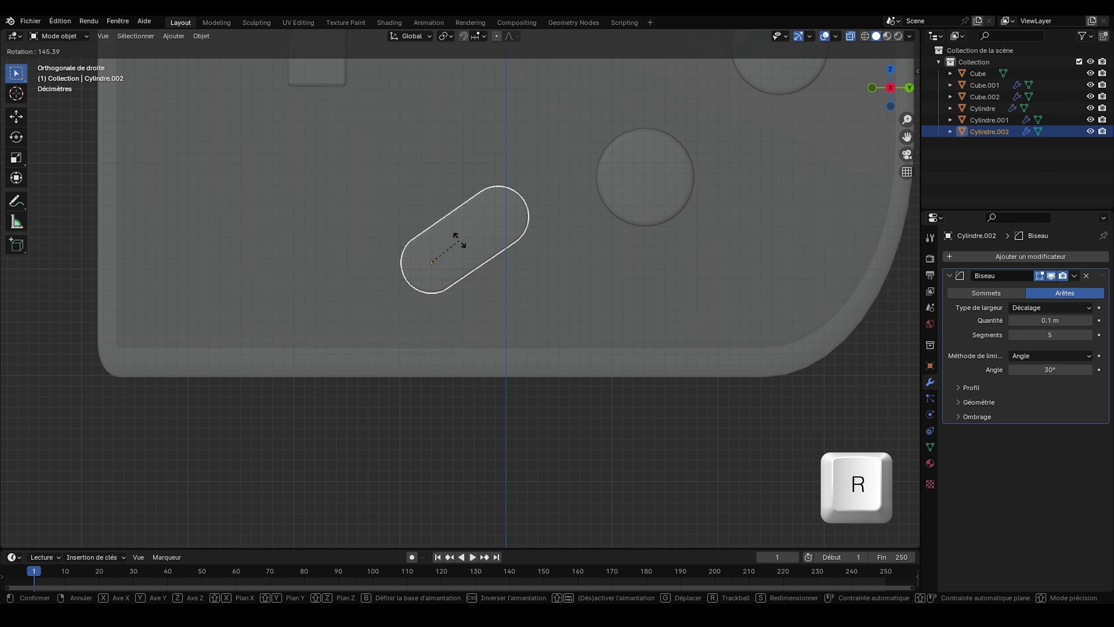
pyautogui.click(476, 237)
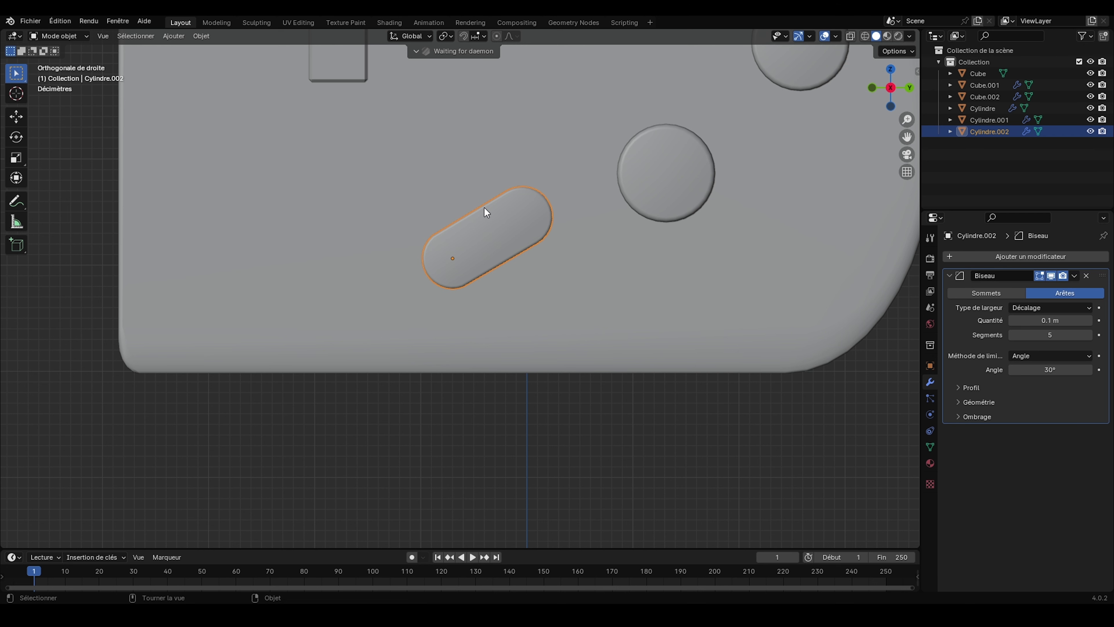
# Duplicate the slanted pill button along the Y axis and place the copy beside it, below the directional pad
pyautogui.hotkey('shift', 'd')
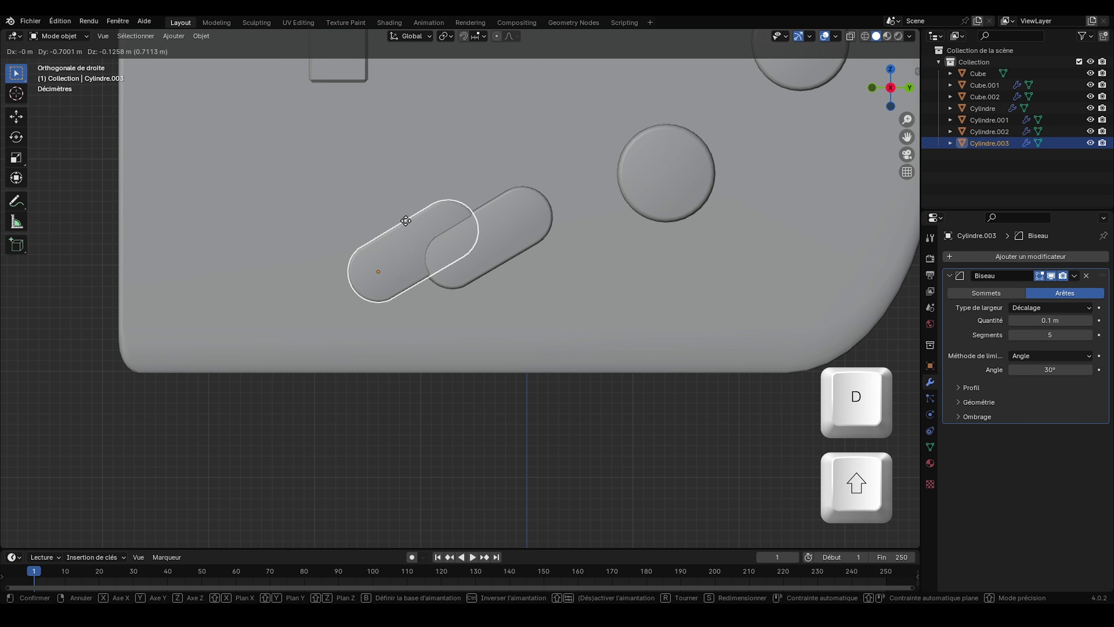
pyautogui.press('y')
pyautogui.click(298, 221)
pyautogui.scroll(-6, 442, 314)
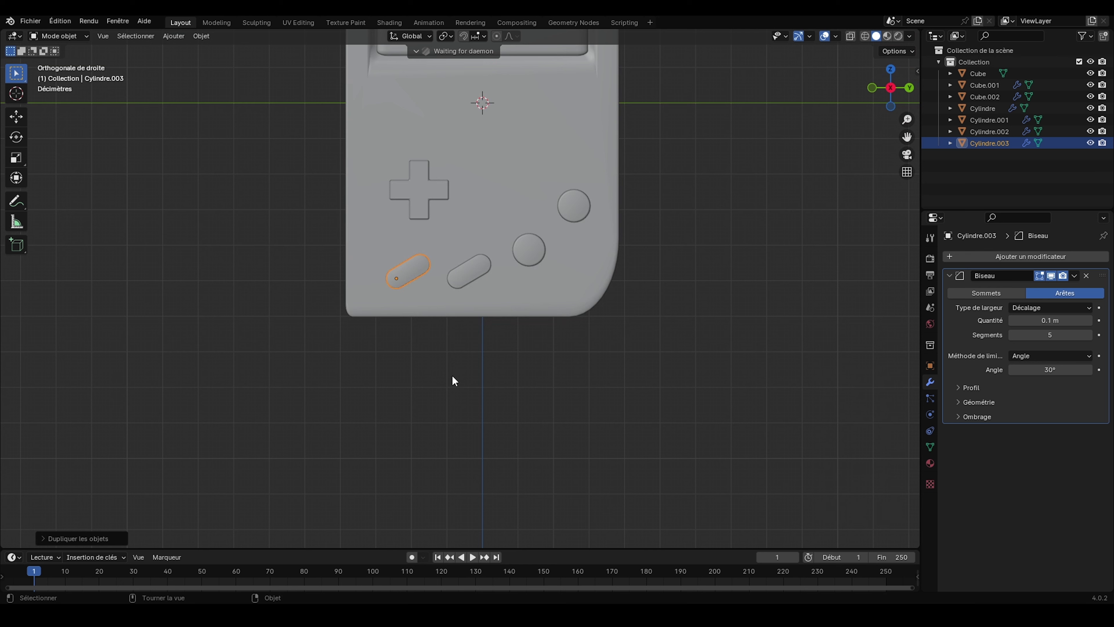
pyautogui.click(484, 369)
# Move the two round buttons and the directional pad upward along the Z axis
pyautogui.click(531, 259)
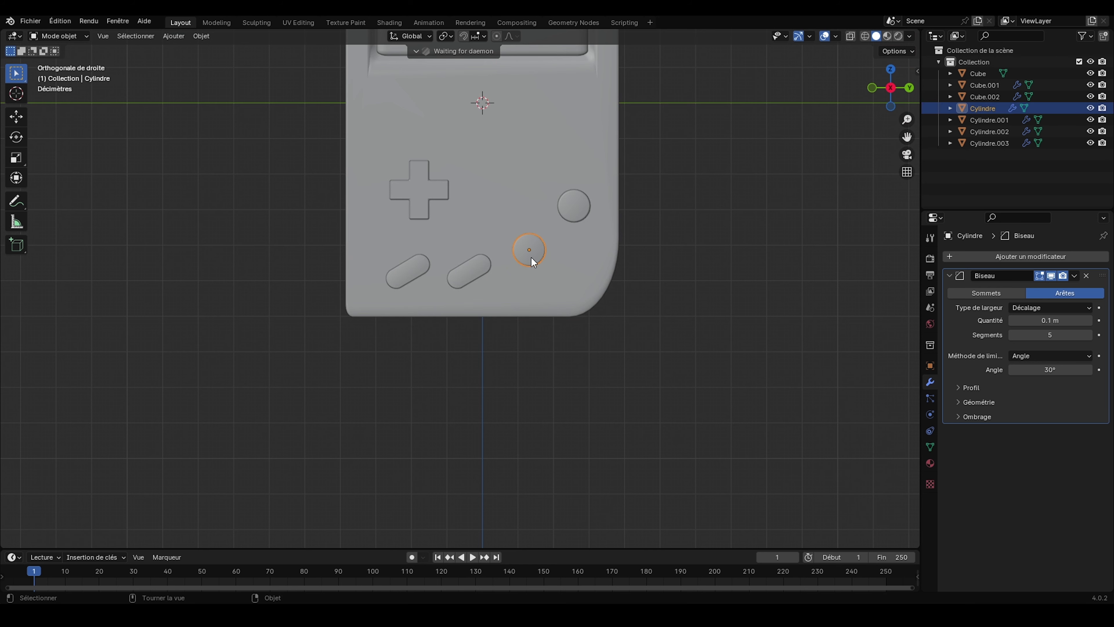
pyautogui.press('g')
pyautogui.press('z')
pyautogui.click(531, 233)
pyautogui.click(573, 206)
pyautogui.press('g')
pyautogui.press('z')
pyautogui.click(574, 178)
pyautogui.click(419, 189)
pyautogui.press('g')
pyautogui.press('z')
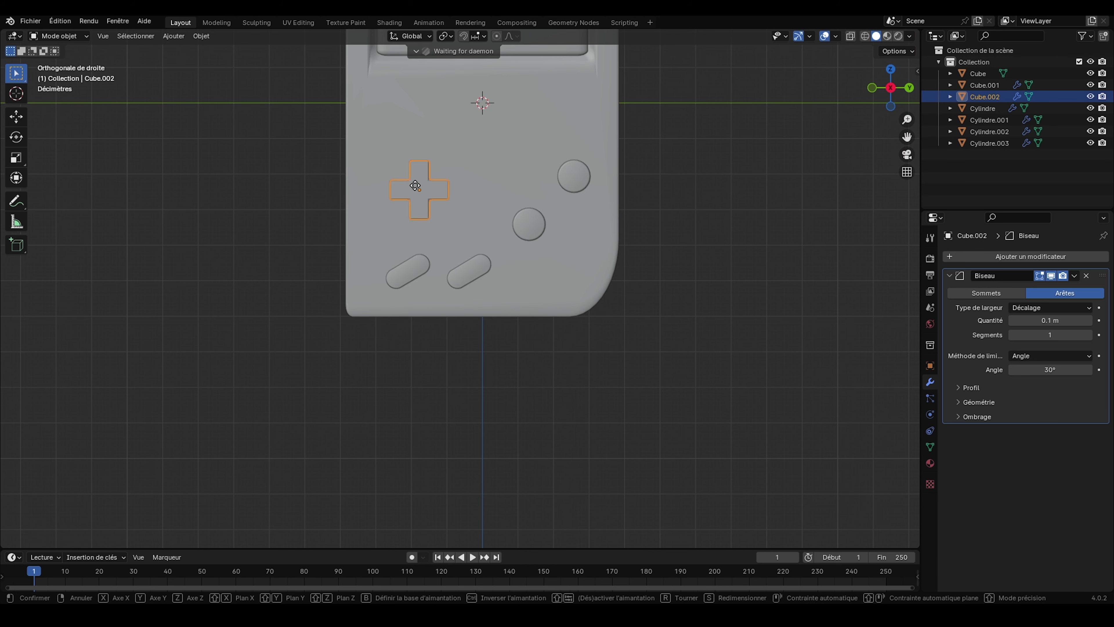
pyautogui.click(421, 159)
# Raise the upper and lower round buttons a little further along the Z axis
pyautogui.click(523, 216)
pyautogui.press('g')
pyautogui.press('z')
pyautogui.click(523, 202)
pyautogui.click(498, 247)
pyautogui.press('g')
pyautogui.press('z')
pyautogui.click(498, 232)
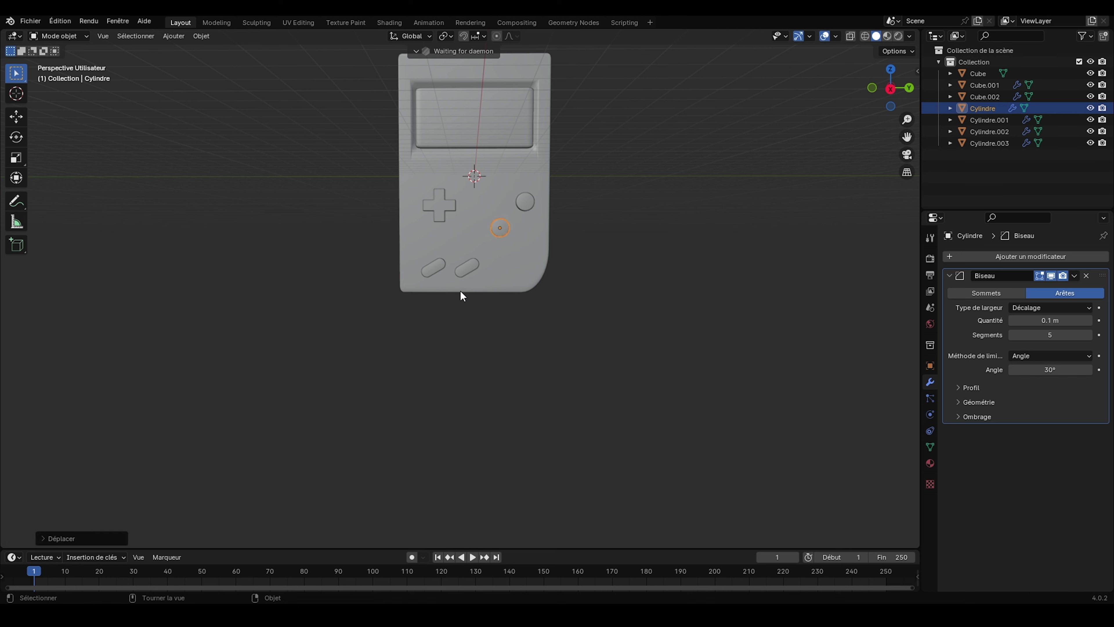
# Move both slanted pill buttons slightly upward along the Z axis, away from the body's lower edge
pyautogui.click(471, 267)
pyautogui.press('g')
pyautogui.press('z')
pyautogui.click(471, 254)
pyautogui.click(434, 267)
pyautogui.press('g')
pyautogui.press('z')
pyautogui.click(433, 256)
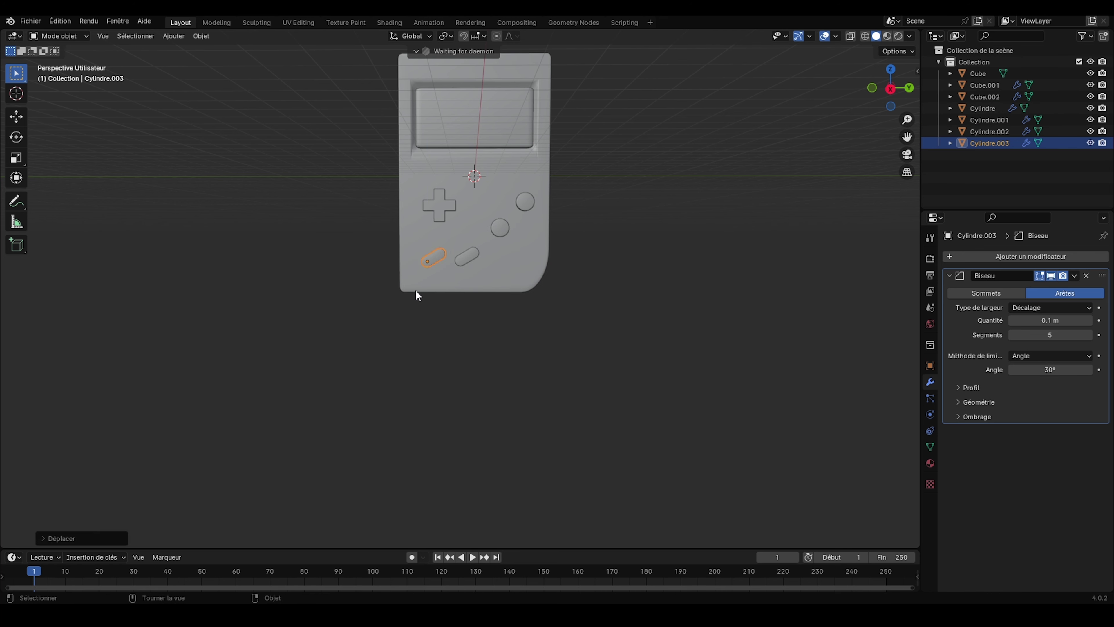
# Switch to Material Preview shading and open a Shader Editor in a second area beside the 3D view
pyautogui.moveTo(474, 213); pyautogui.dragTo(450, 380, button='middle')
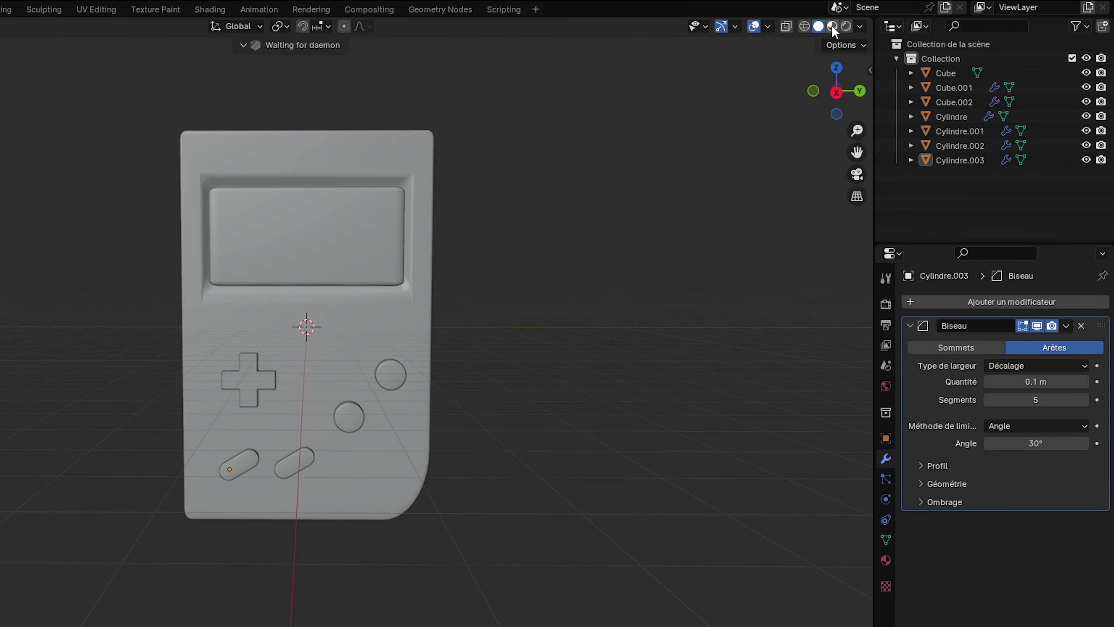
pyautogui.click(832, 27)
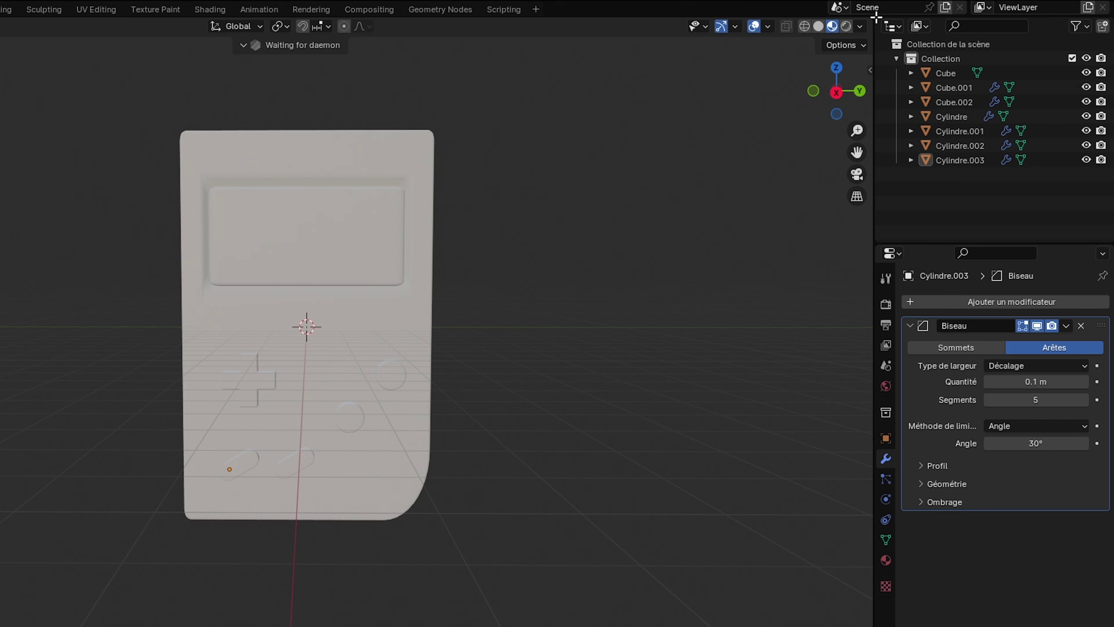
pyautogui.moveTo(876, 17); pyautogui.dragTo(198, 292)
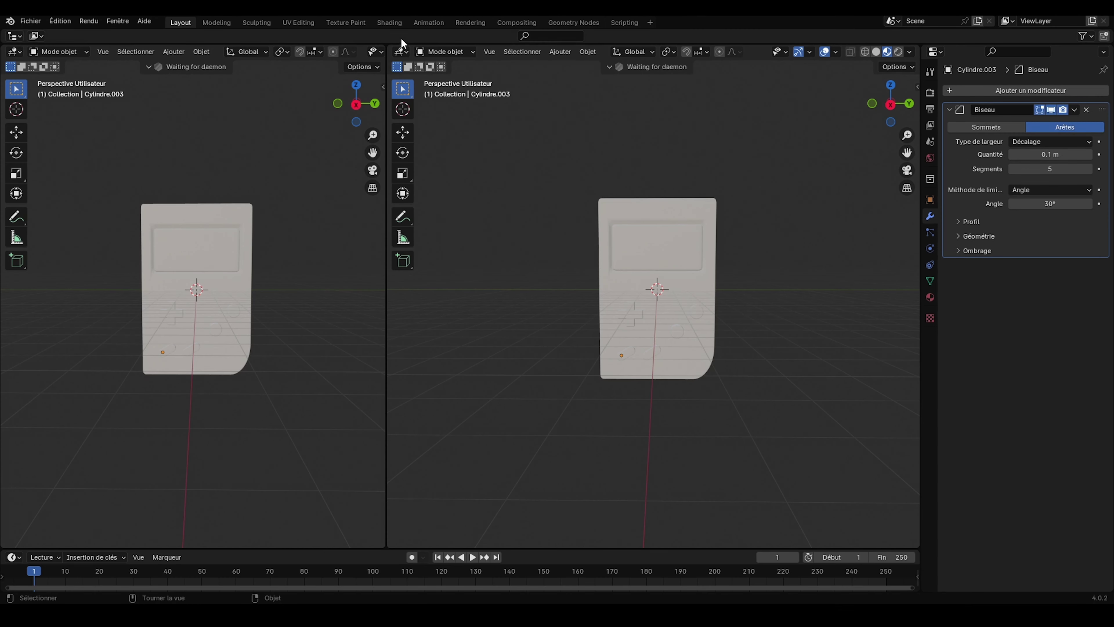
pyautogui.click(403, 50)
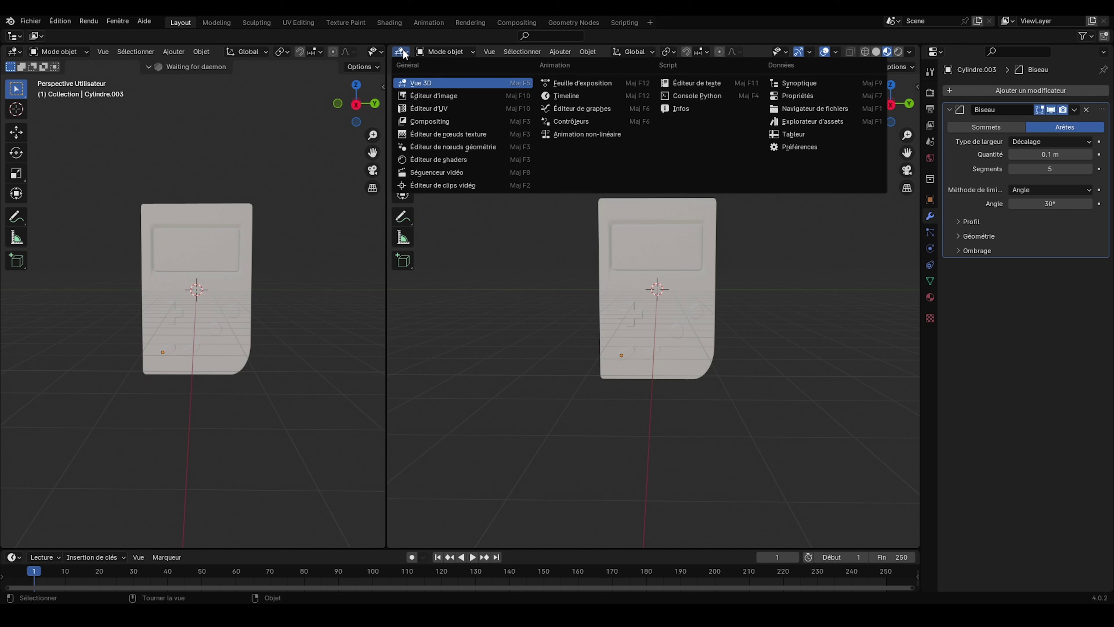
pyautogui.click(443, 159)
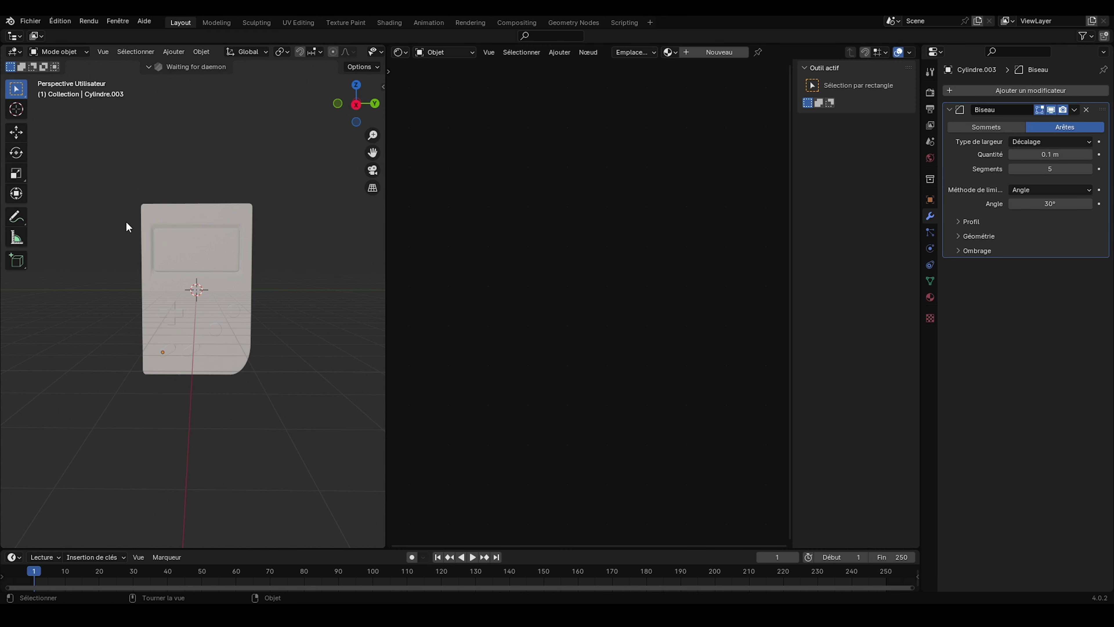
# Give the Game Boy's screen a new material with a bright green base colour
pyautogui.click(213, 253)
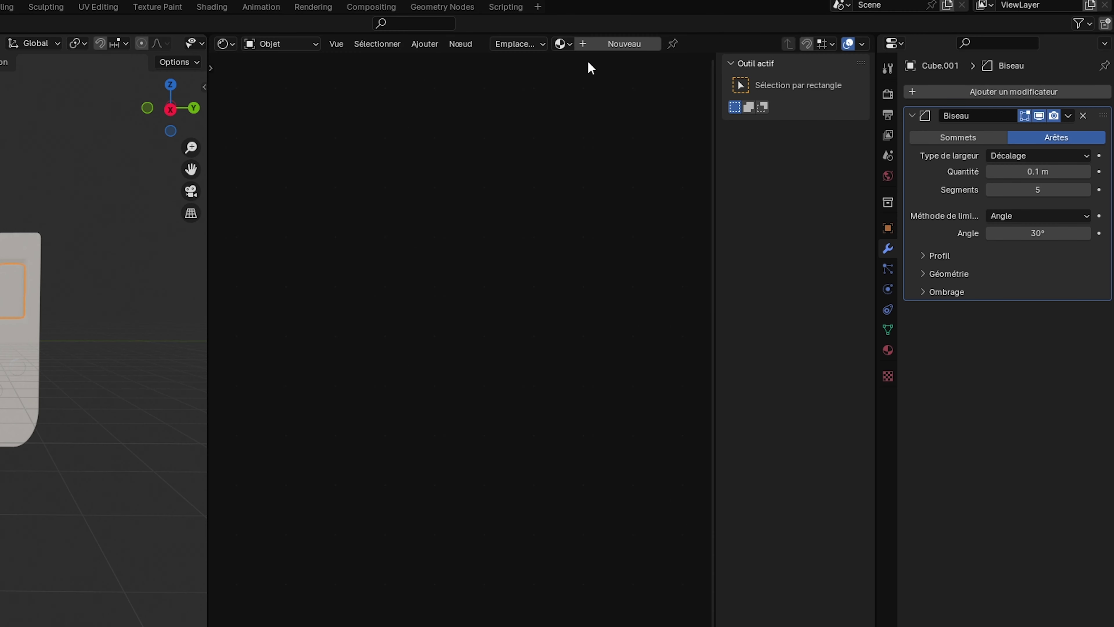
pyautogui.click(614, 44)
pyautogui.scroll(1, 509, 216)
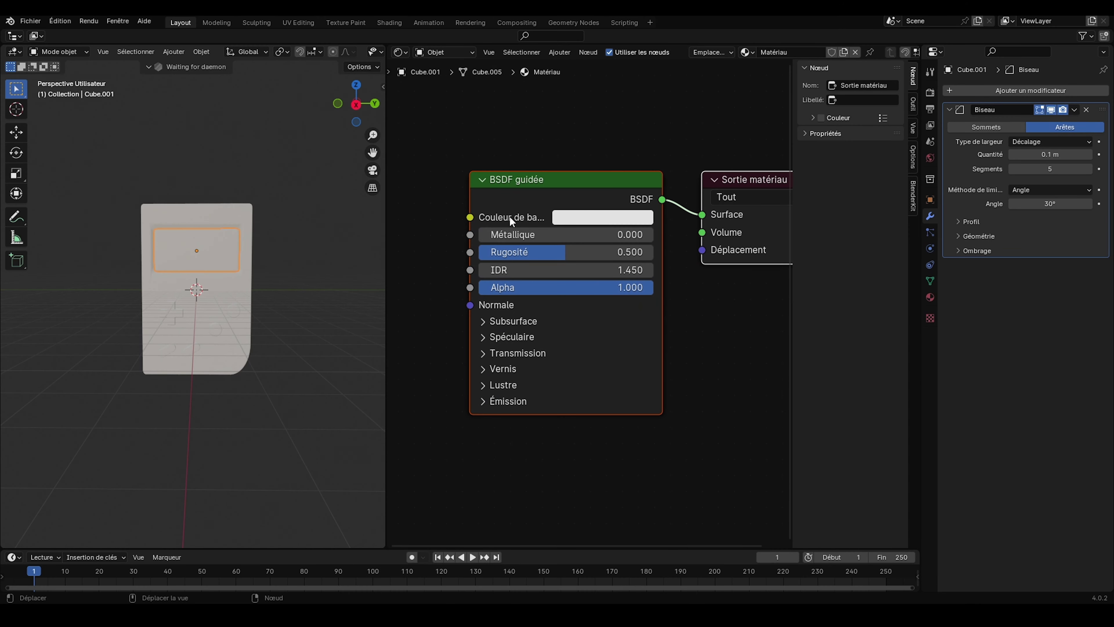
pyautogui.click(604, 219)
pyautogui.moveTo(671, 320); pyautogui.dragTo(606, 340)
pyautogui.scroll(4, 177, 253)
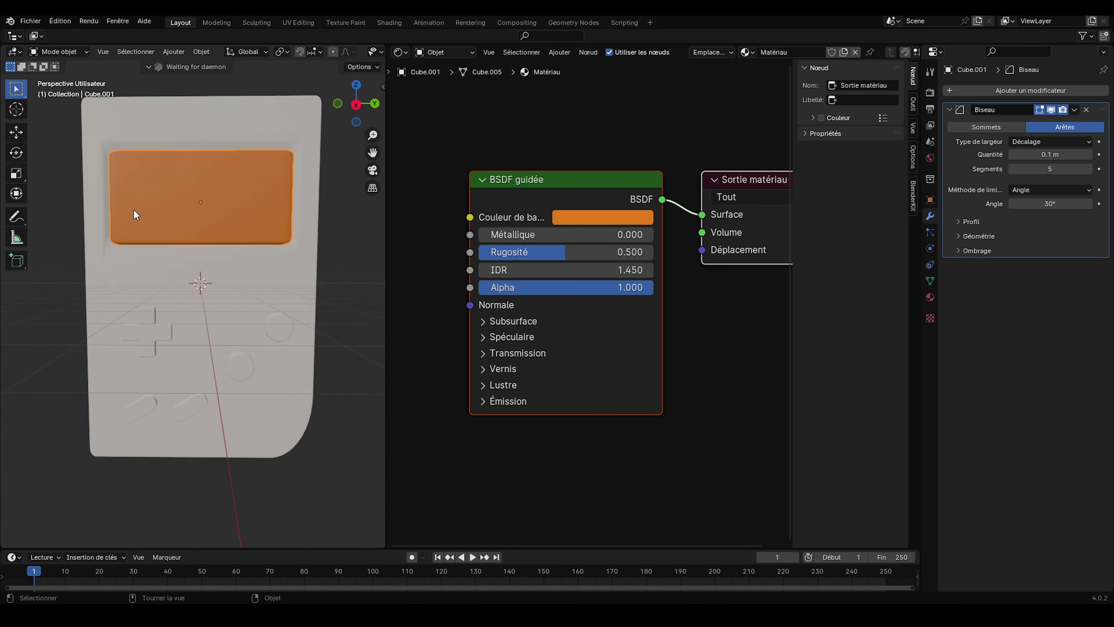
pyautogui.scroll(1, 141, 208)
pyautogui.scroll(1, 213, 234)
pyautogui.click(604, 217)
pyautogui.moveTo(615, 284); pyautogui.dragTo(587, 268)
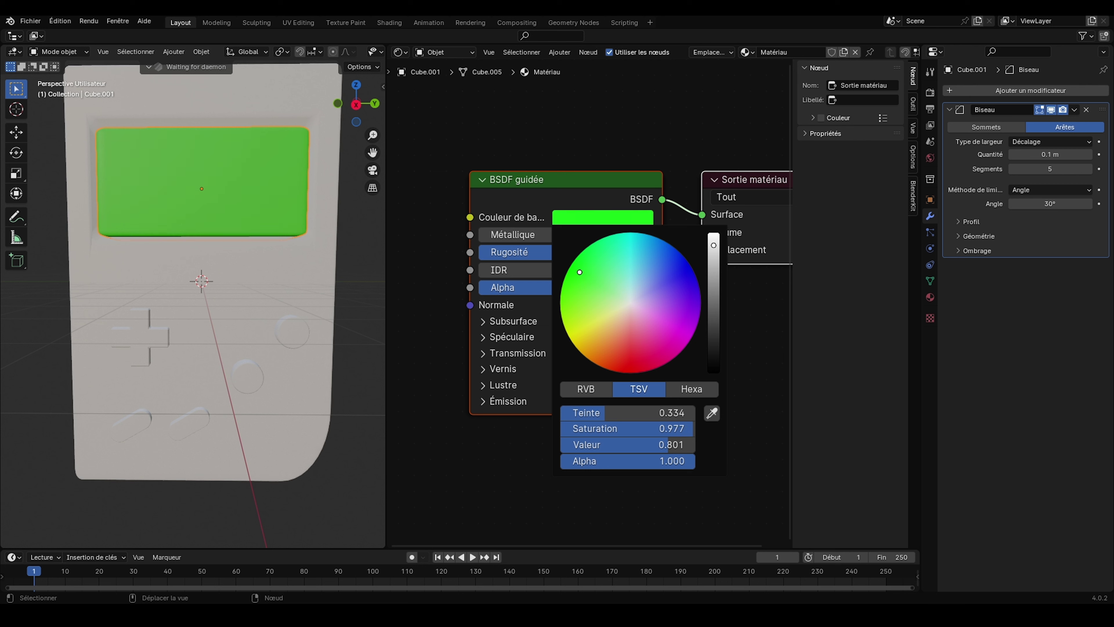
# Set the screen material's metallic to 0.123 and roughness to 0, and change its base colour to a softer green
pyautogui.click(484, 321)
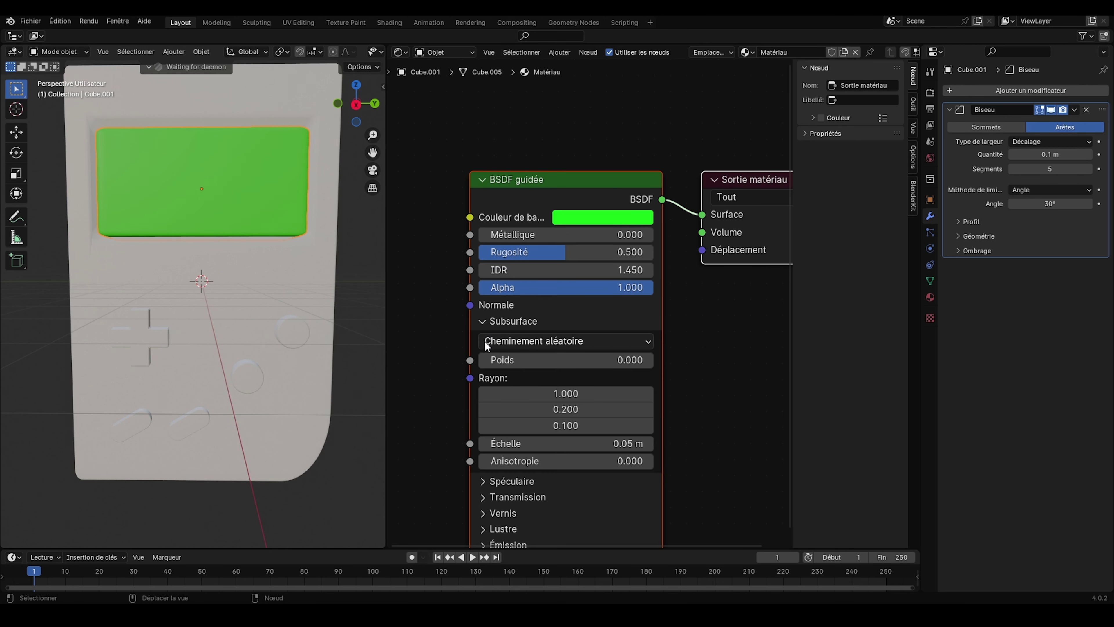
pyautogui.click(484, 481)
pyautogui.click(483, 481)
pyautogui.click(482, 324)
pyautogui.moveTo(518, 235); pyautogui.dragTo(482, 253)
pyautogui.scroll(1, 157, 154)
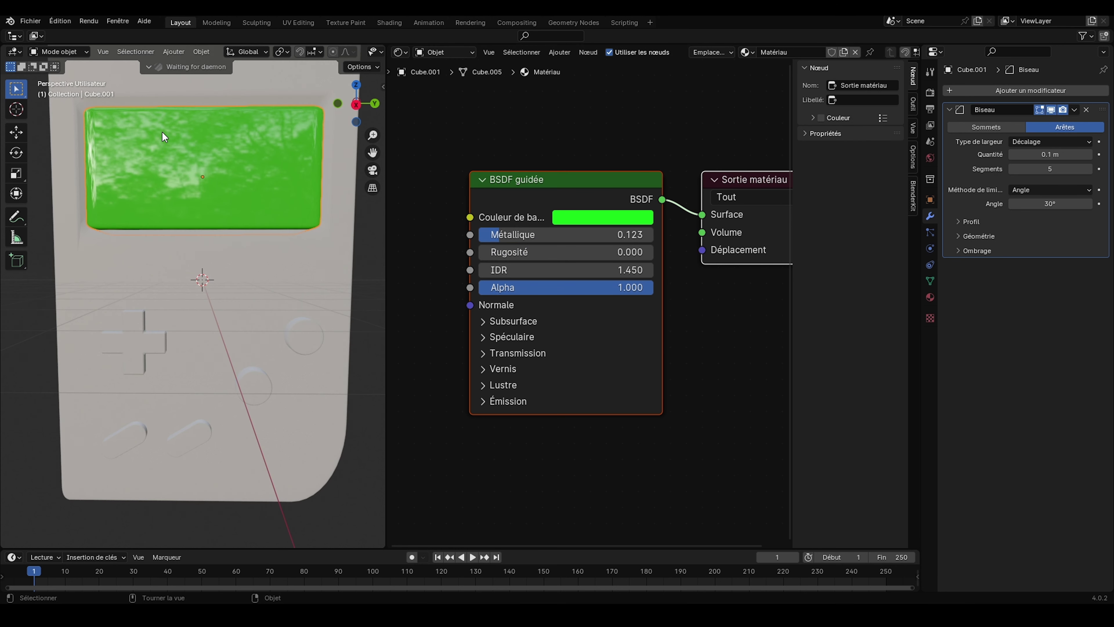
pyautogui.click(605, 218)
pyautogui.click(623, 285)
# Give the lower round button a new material with a saturated purple-magenta base colour
pyautogui.click(253, 393)
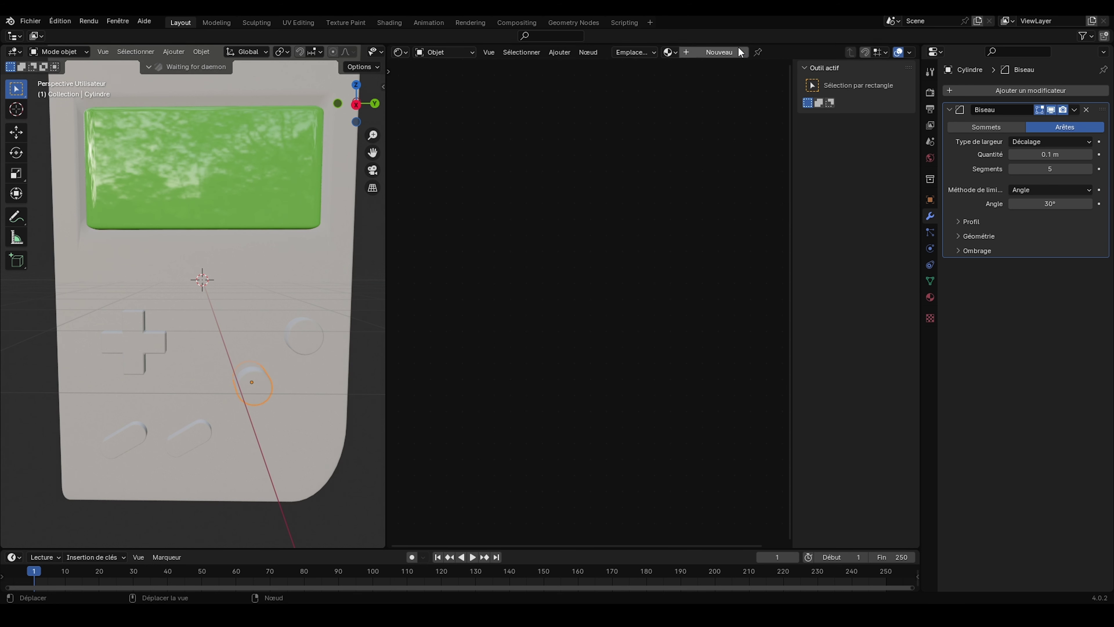
pyautogui.click(702, 51)
pyautogui.click(603, 217)
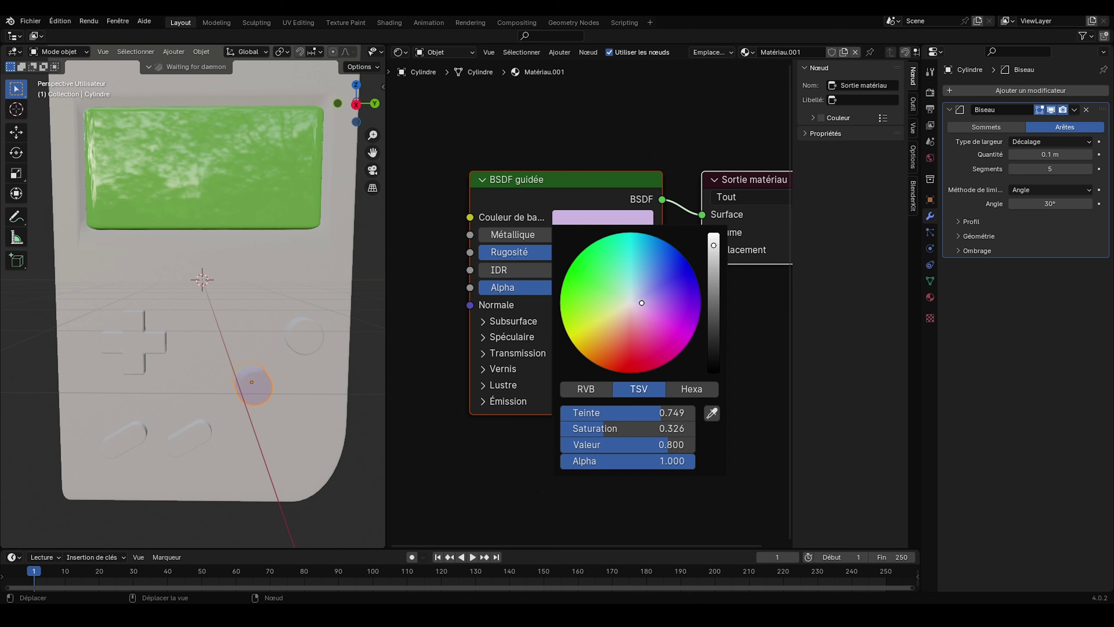
pyautogui.click(667, 378)
# Set the purple button material's roughness to about 0.041 and adjust its metallic to a value below 1
pyautogui.moveTo(526, 234); pyautogui.dragTo(649, 234)
pyautogui.moveTo(570, 252); pyautogui.dragTo(495, 252)
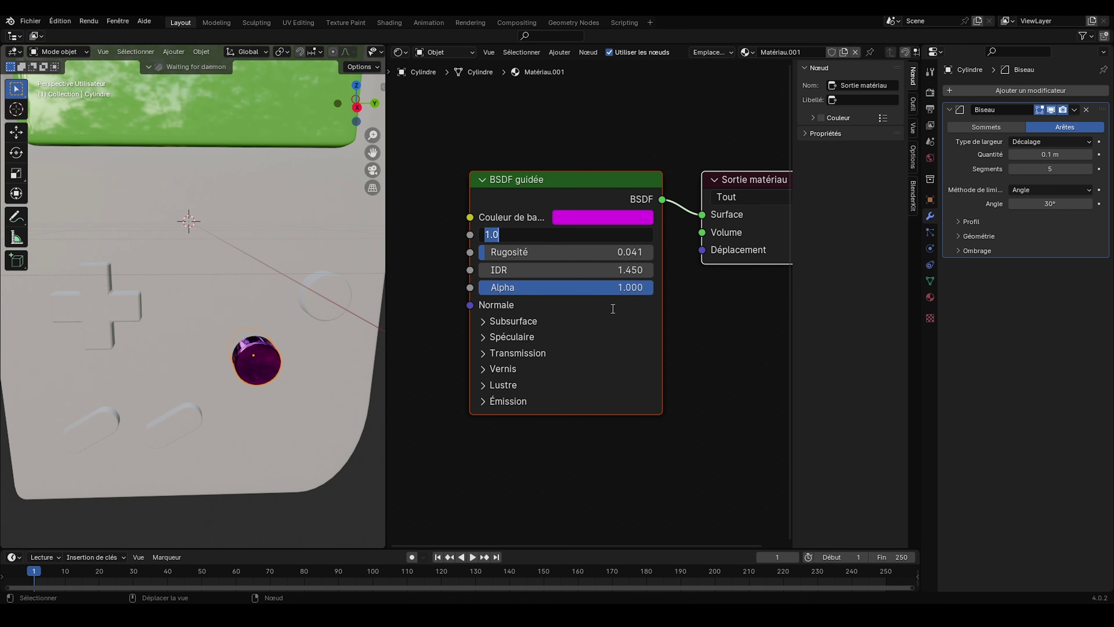
pyautogui.moveTo(631, 235); pyautogui.dragTo(567, 234)
# Assign the existing purple material Matériau.001 to the upper round button
pyautogui.click(338, 291)
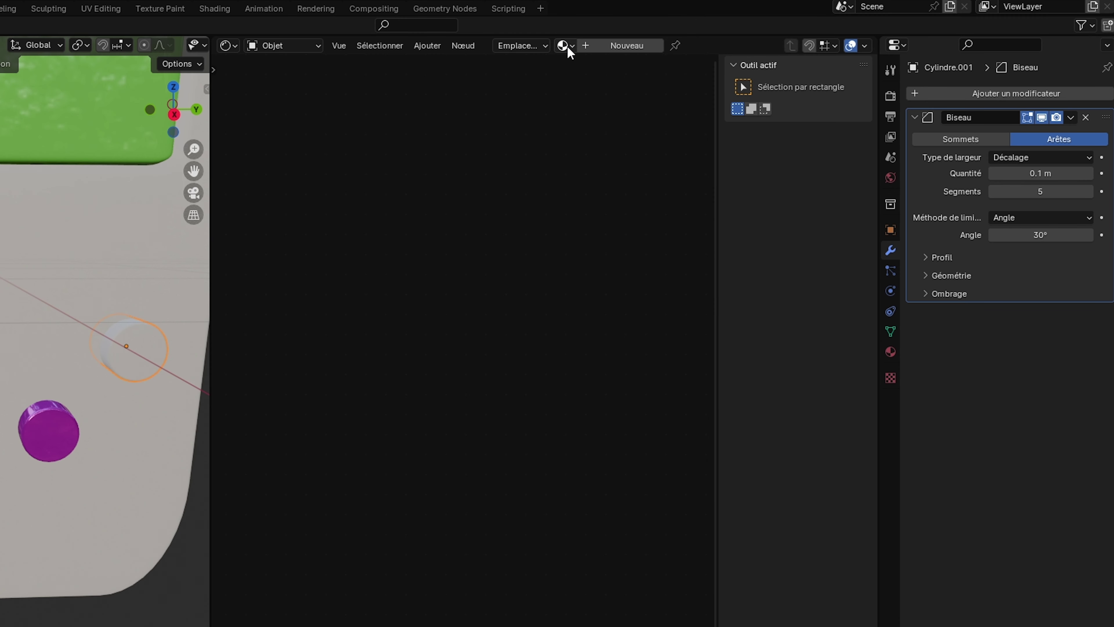
pyautogui.click(565, 45)
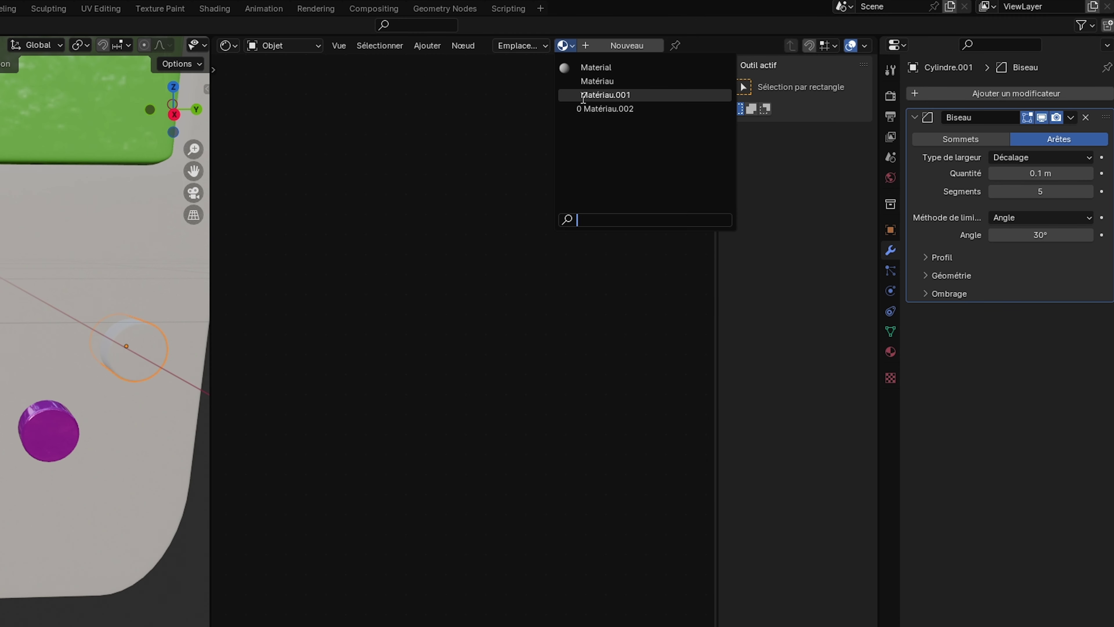
pyautogui.click(608, 95)
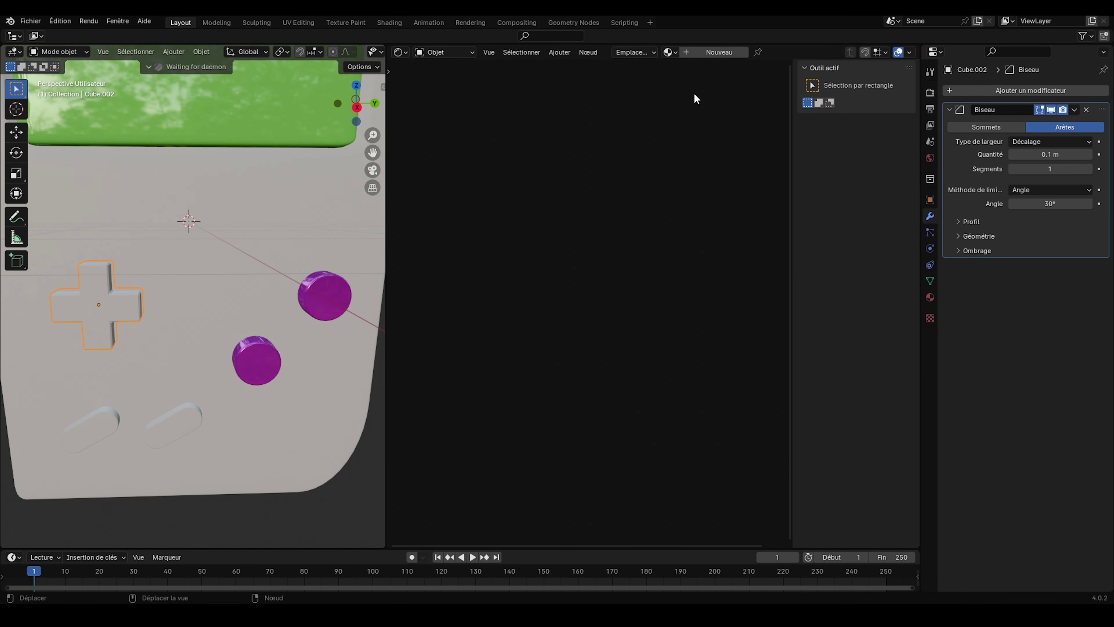
# Give the directional pad a new material with a near-black base colour and adjust its roughness
pyautogui.click(719, 51)
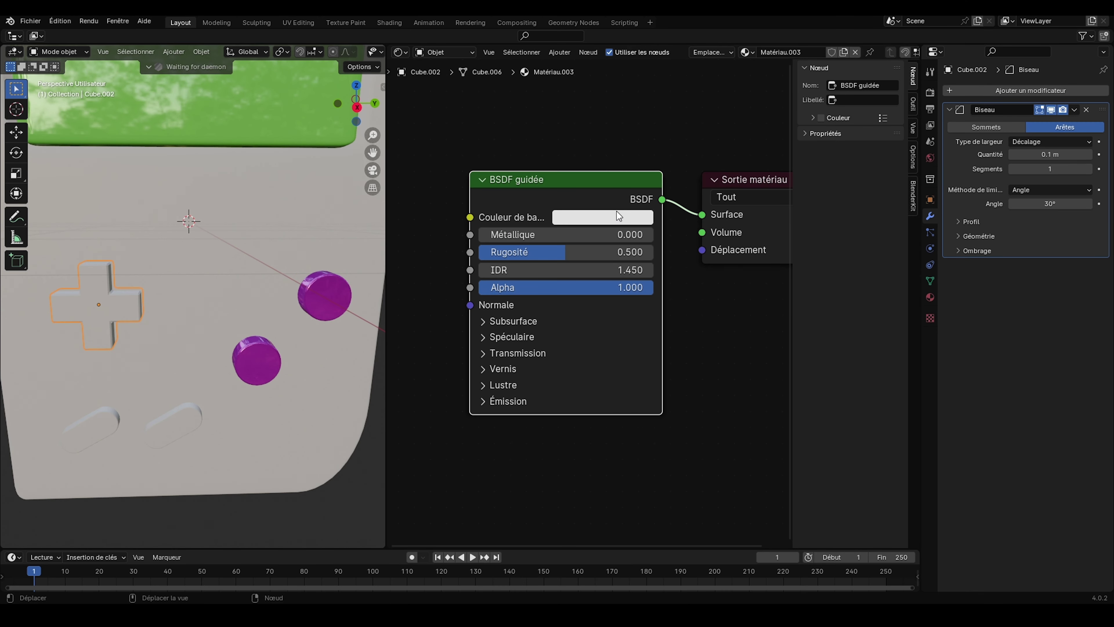
pyautogui.click(615, 217)
pyautogui.moveTo(714, 242); pyautogui.dragTo(713, 394)
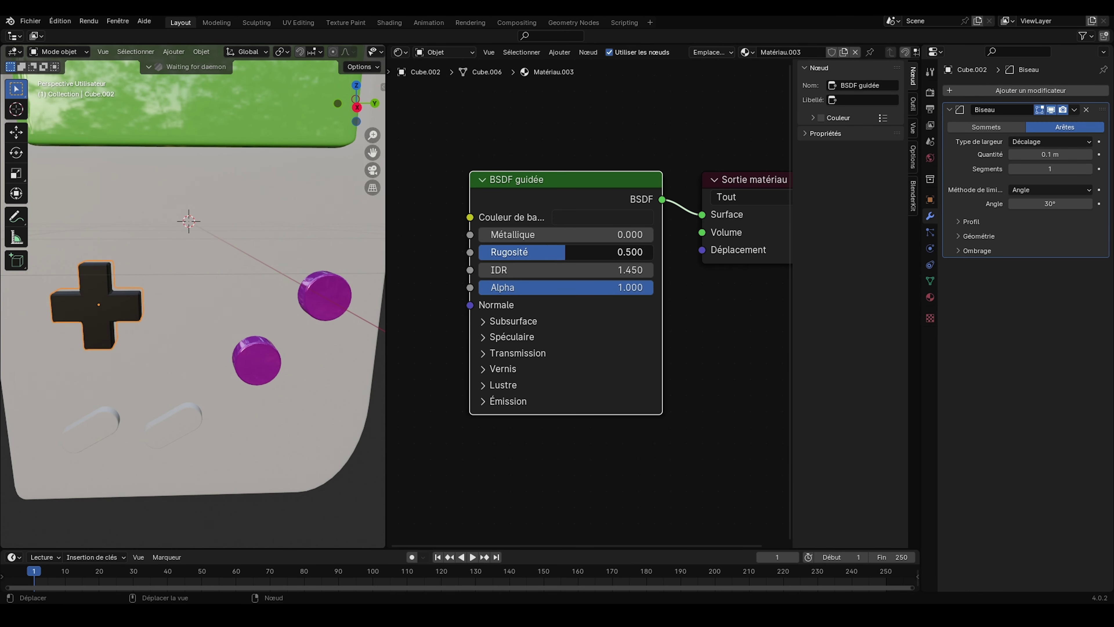
pyautogui.moveTo(526, 252); pyautogui.dragTo(589, 236)
# Select the Game Boy's main body
pyautogui.click(356, 236)
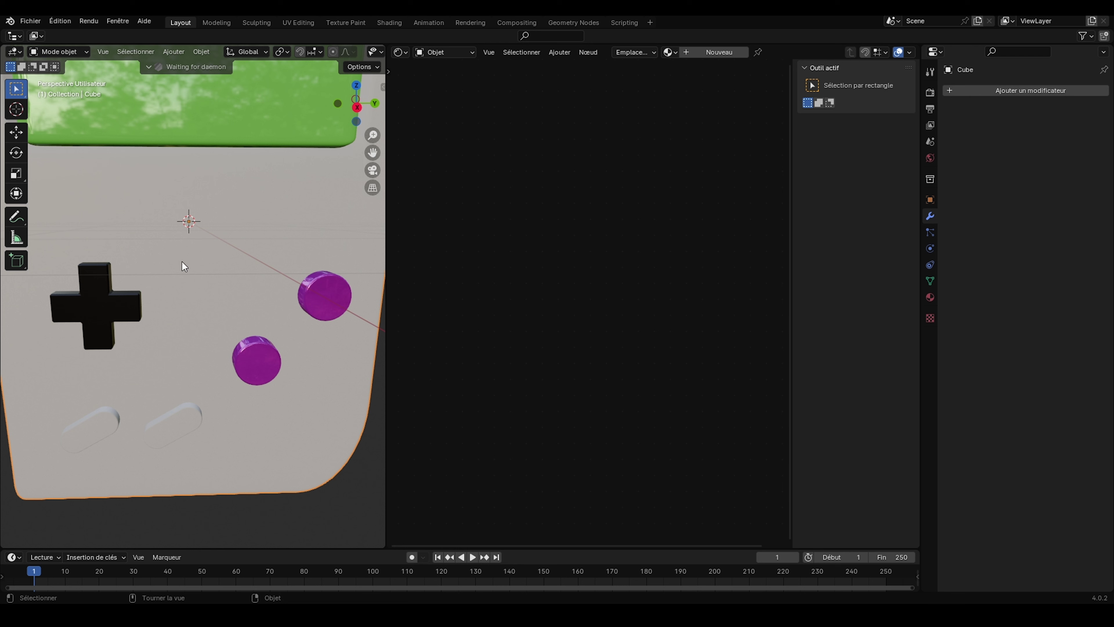